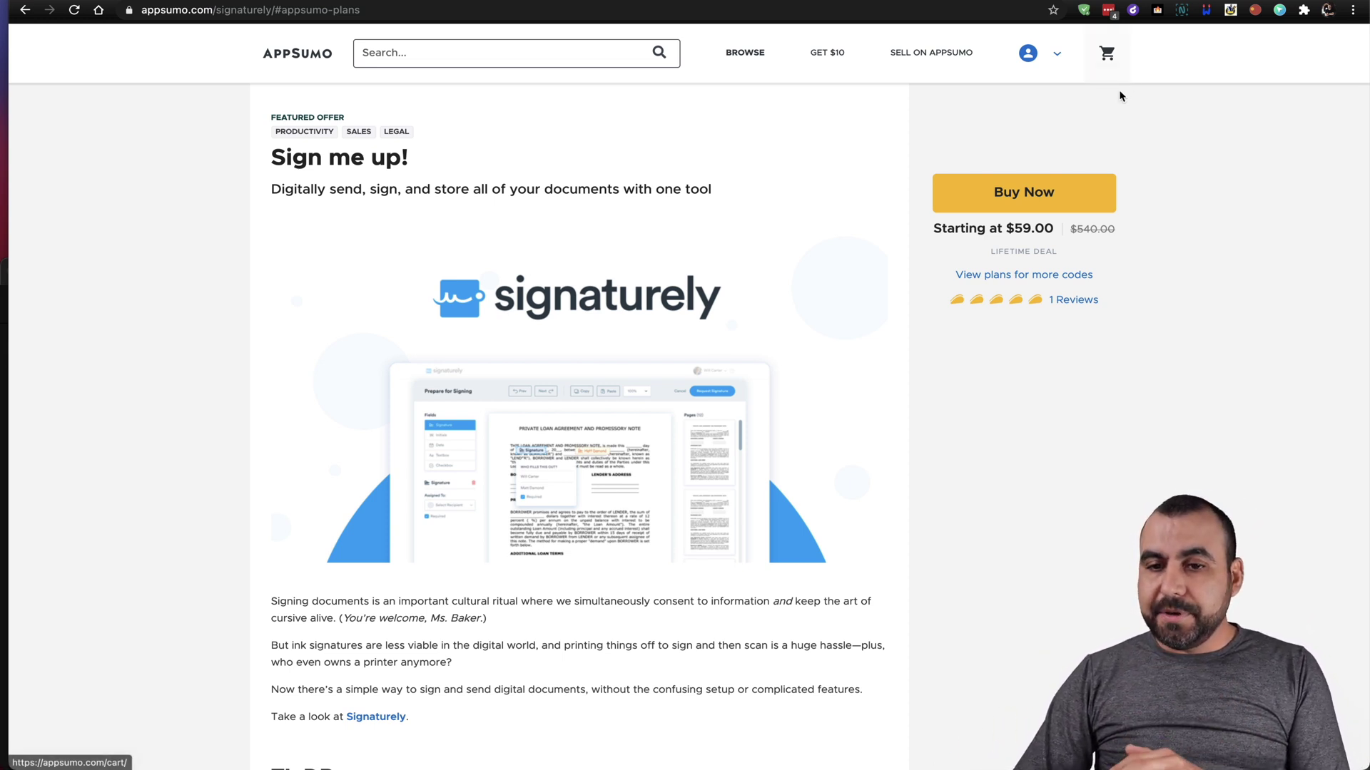
Highlight the $59.00 price and bring the Single ($59.00) and Double ($118.00) plan cards into view.
drag(1016, 228, 1055, 232)
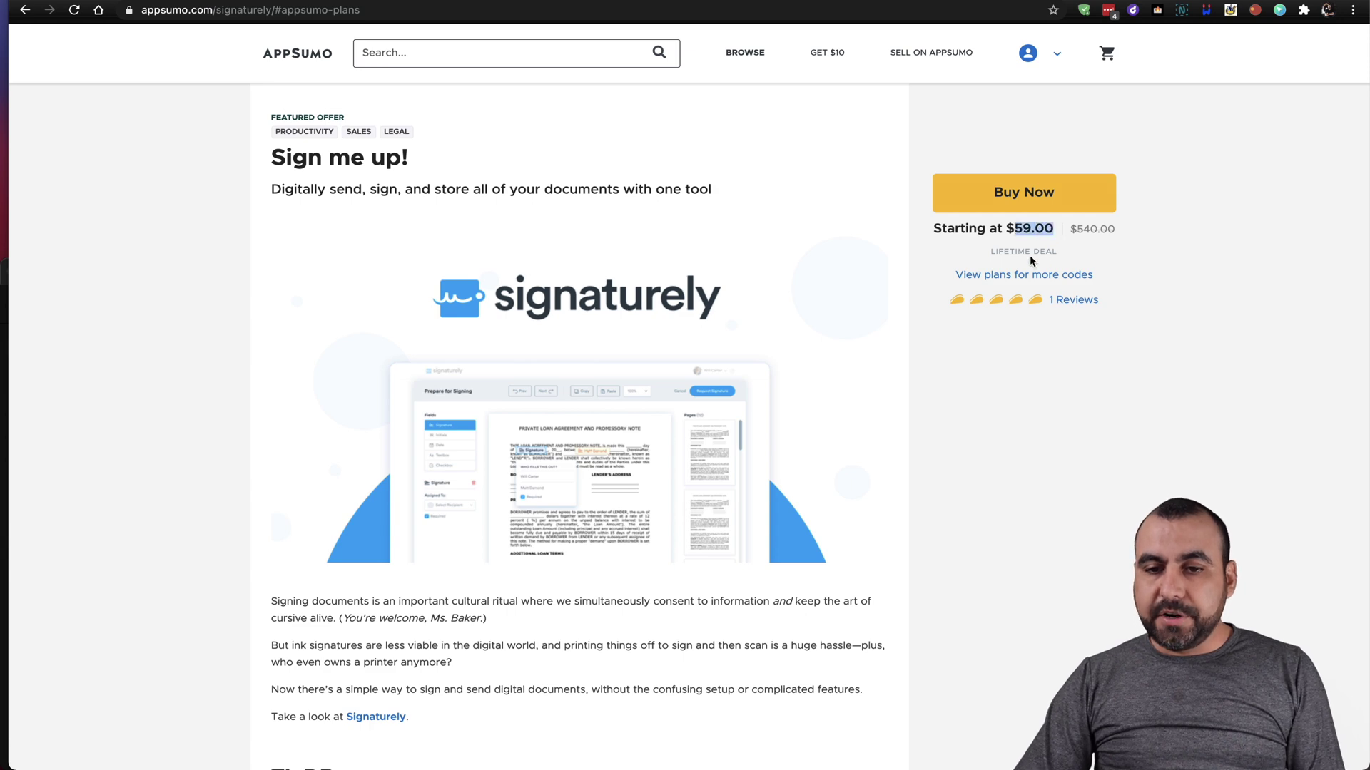
click(1025, 277)
scroll(1007, 499, down, 4)
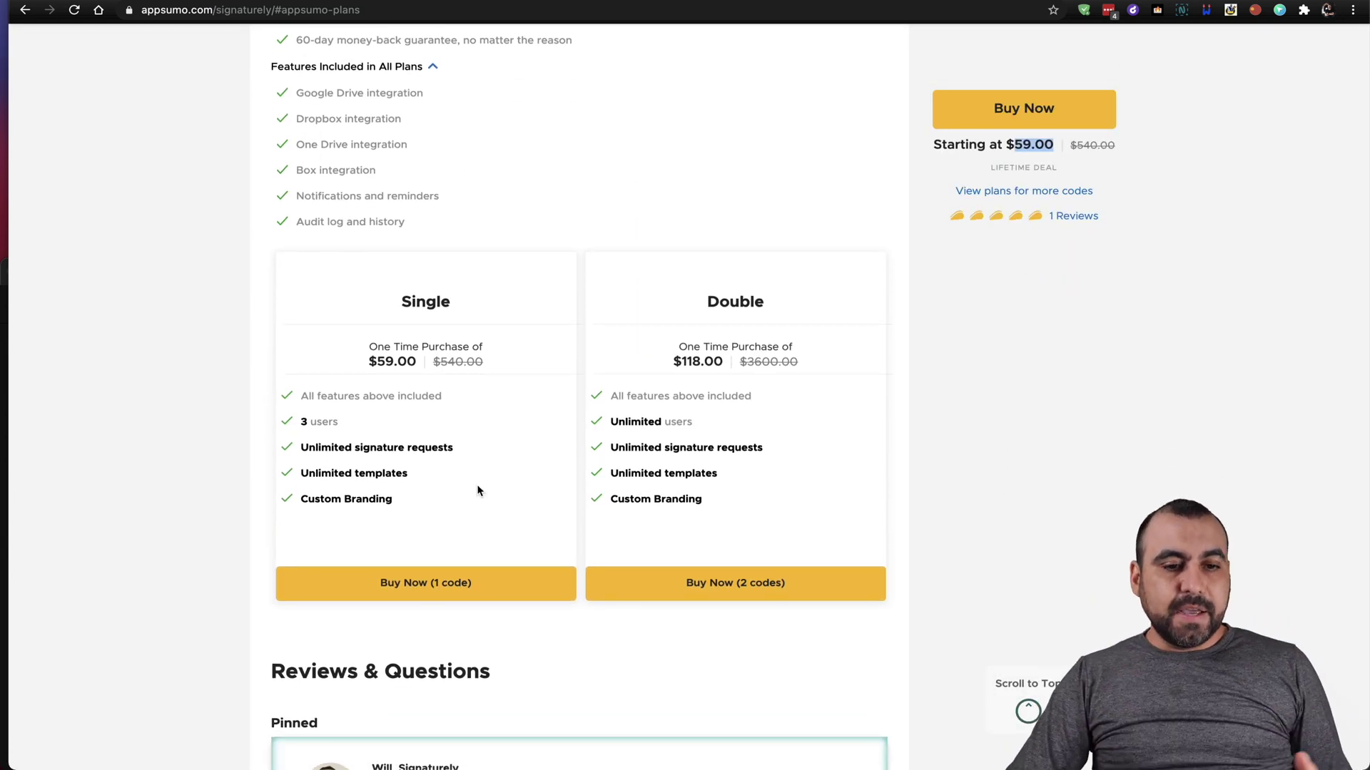
click(367, 367)
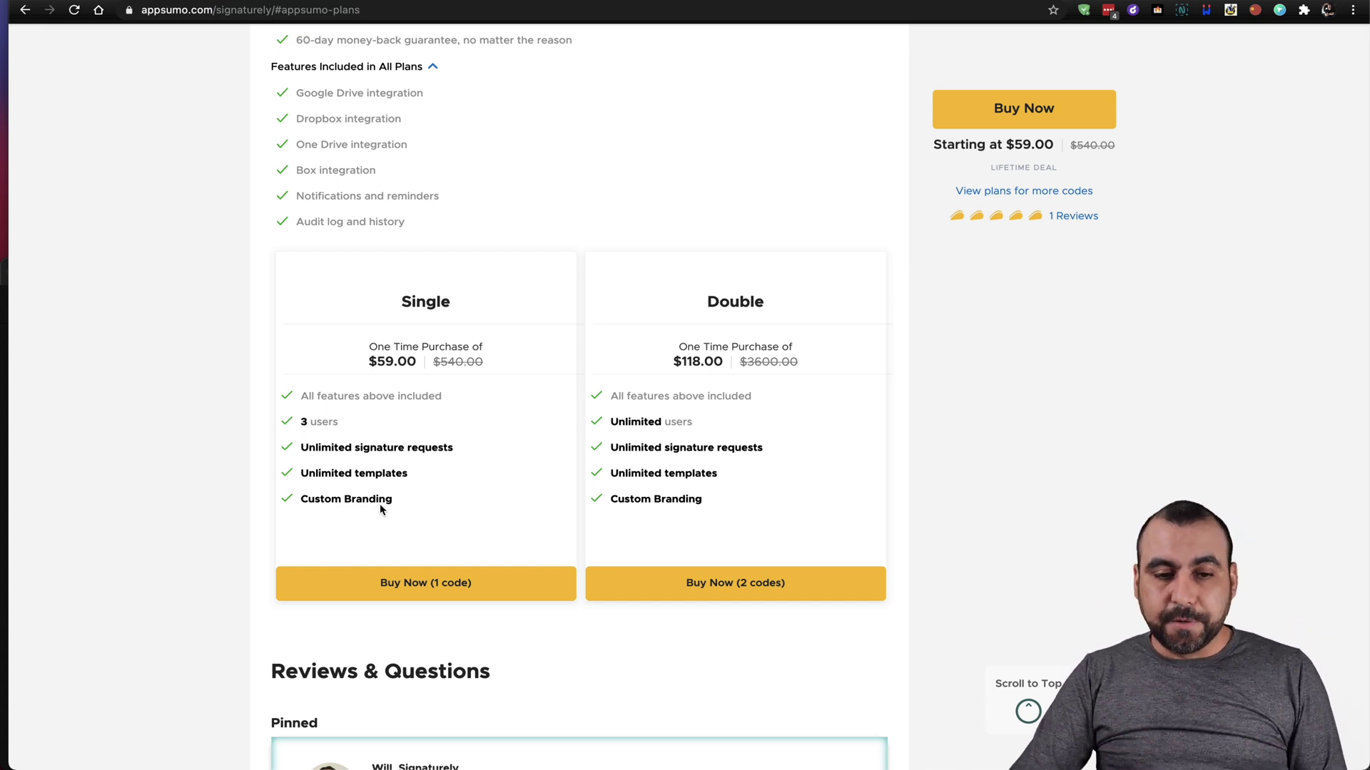
drag(296, 422, 398, 428)
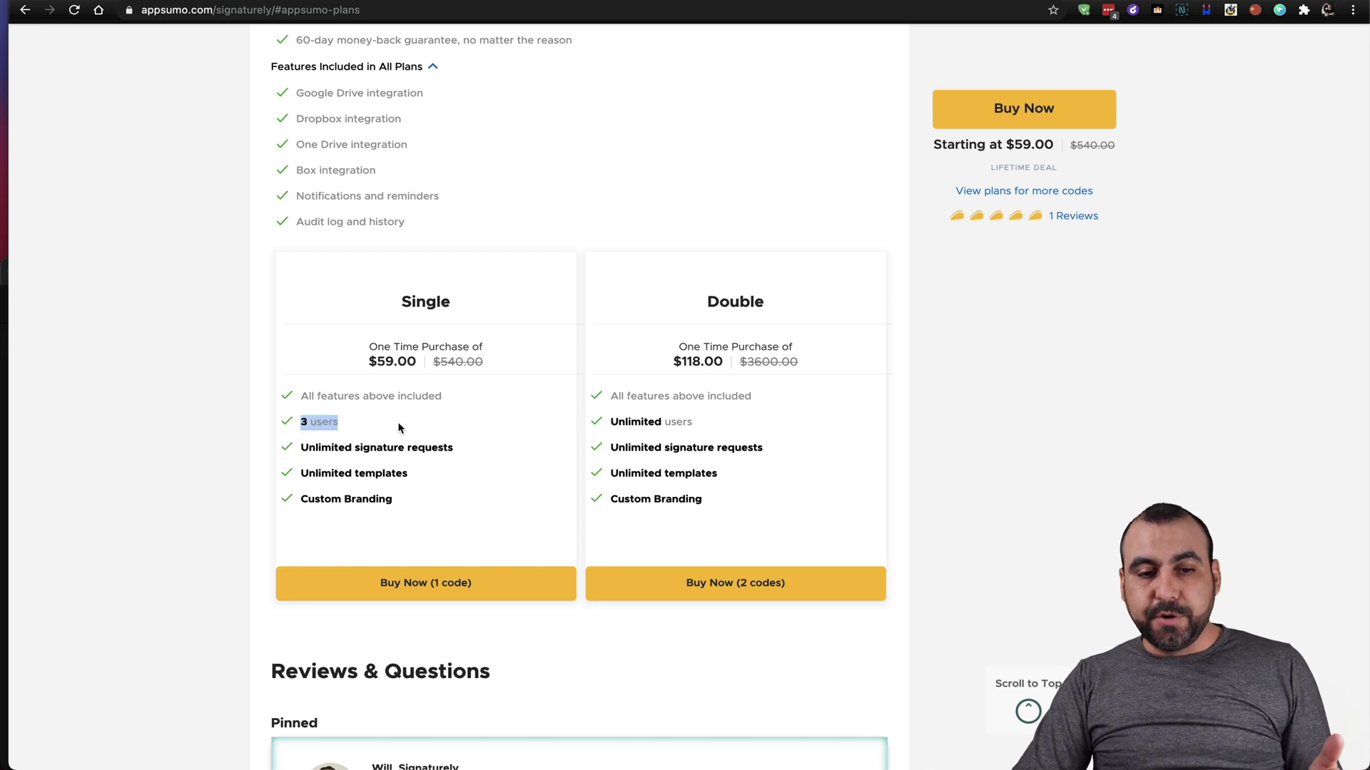
click(392, 391)
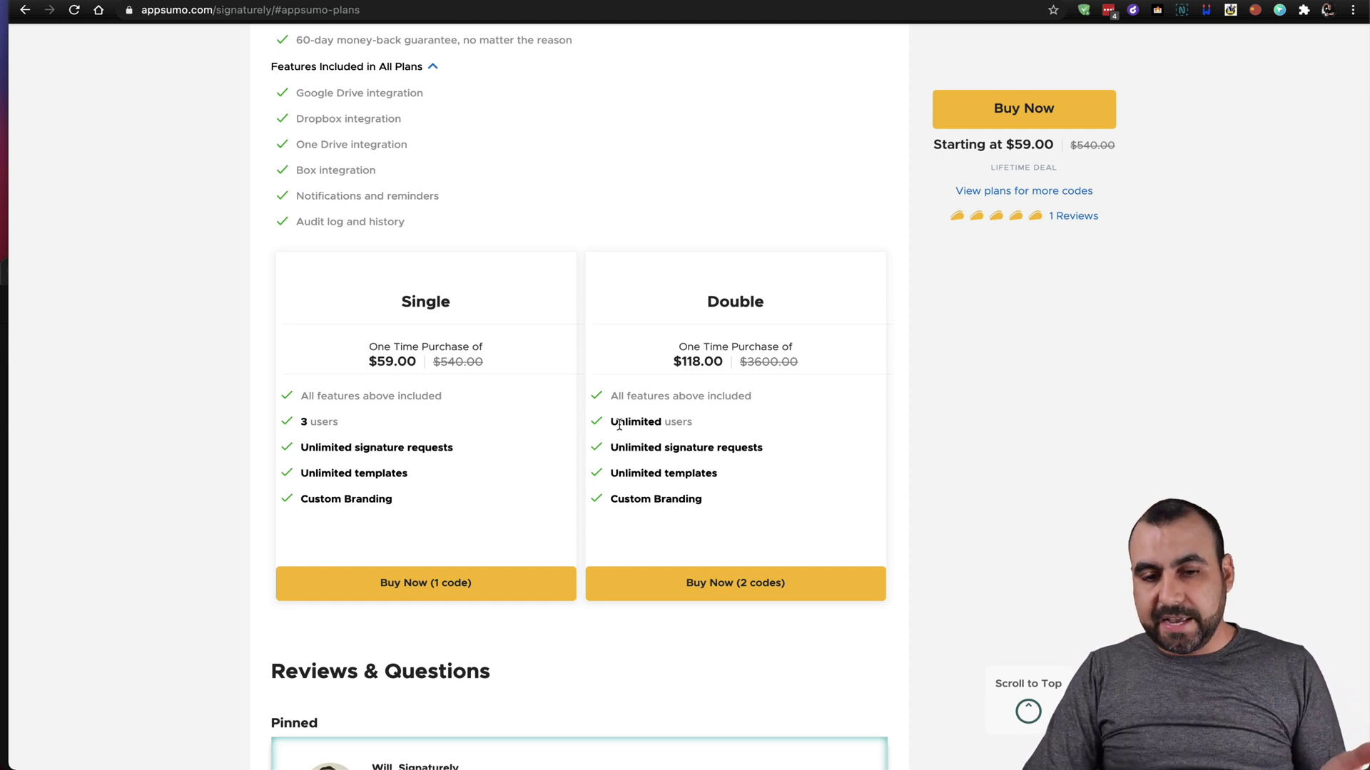
drag(674, 361, 722, 360)
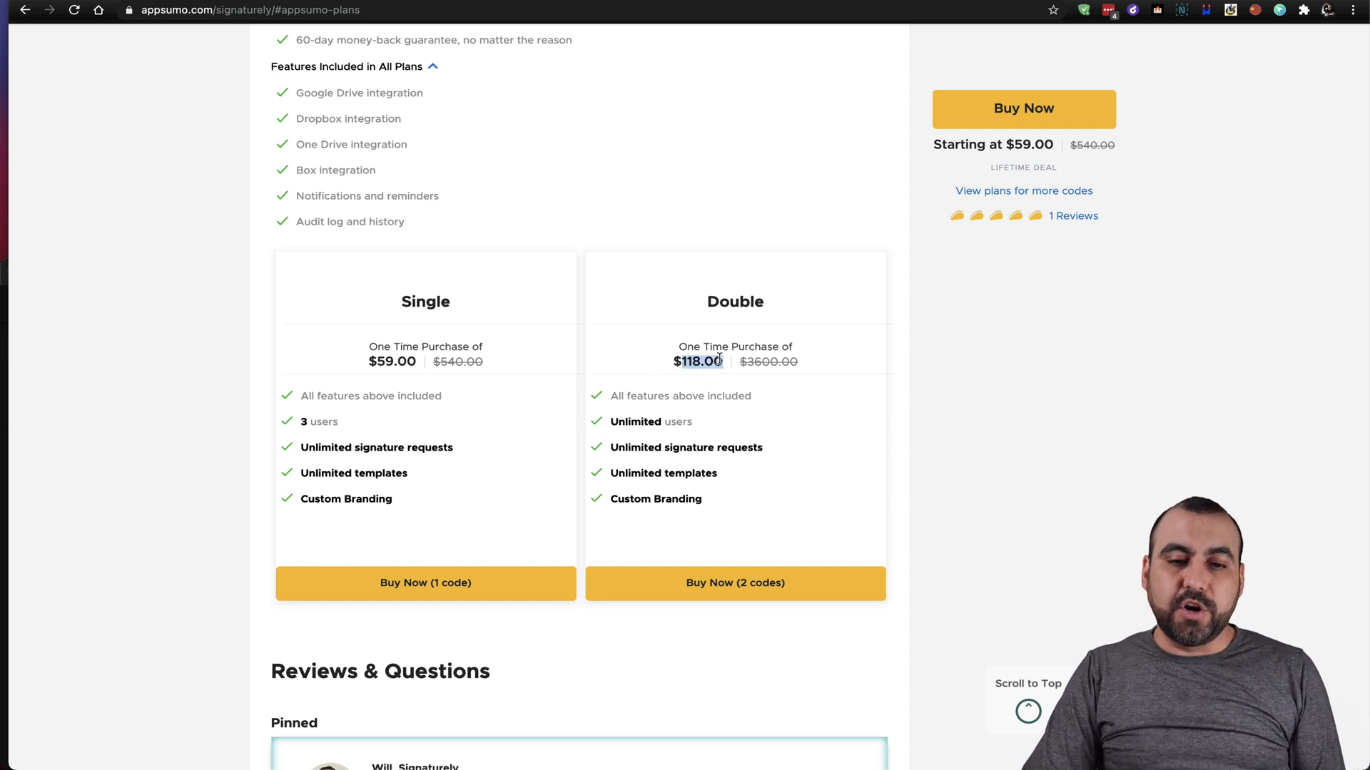
click(721, 360)
drag(615, 422, 689, 423)
click(685, 423)
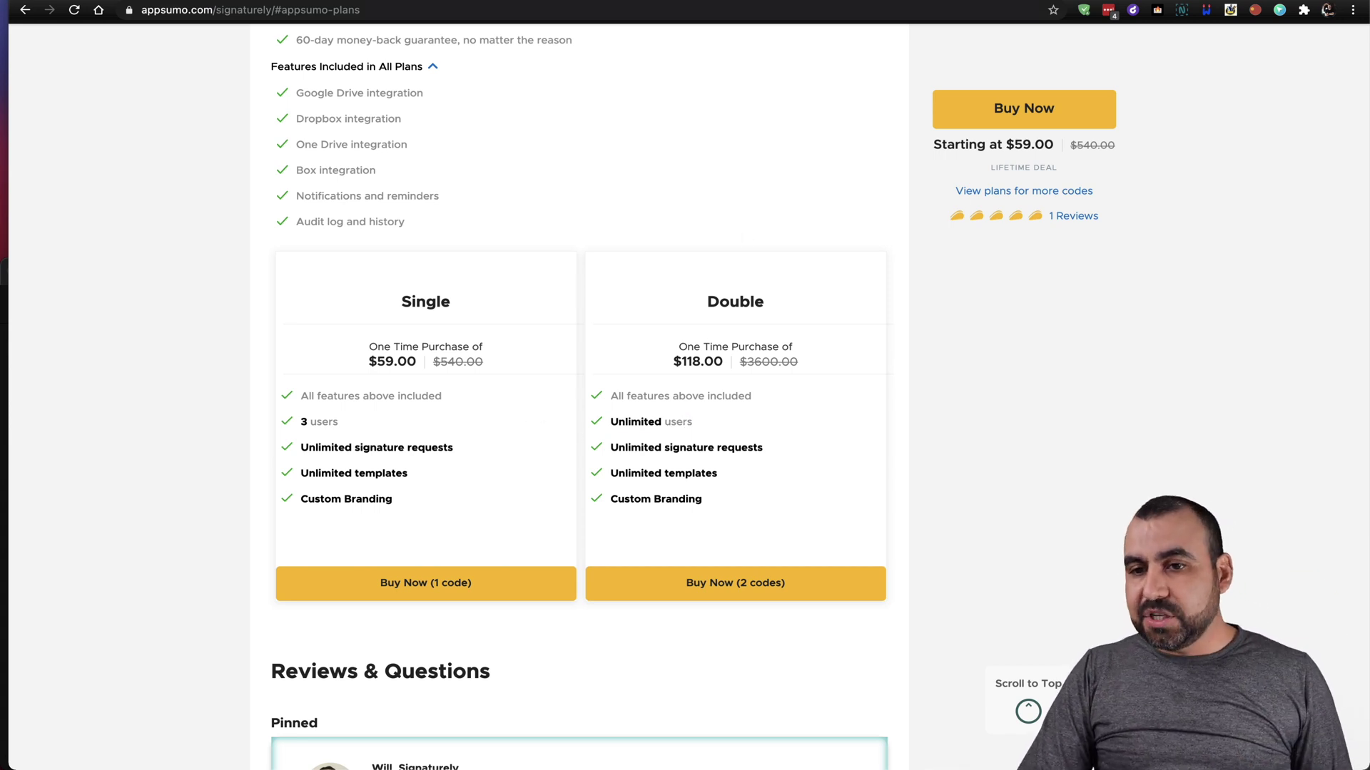
Review the company branding in Signaturely's Company settings, then switch to the Profile settings page.
key(ctrl+Tab)
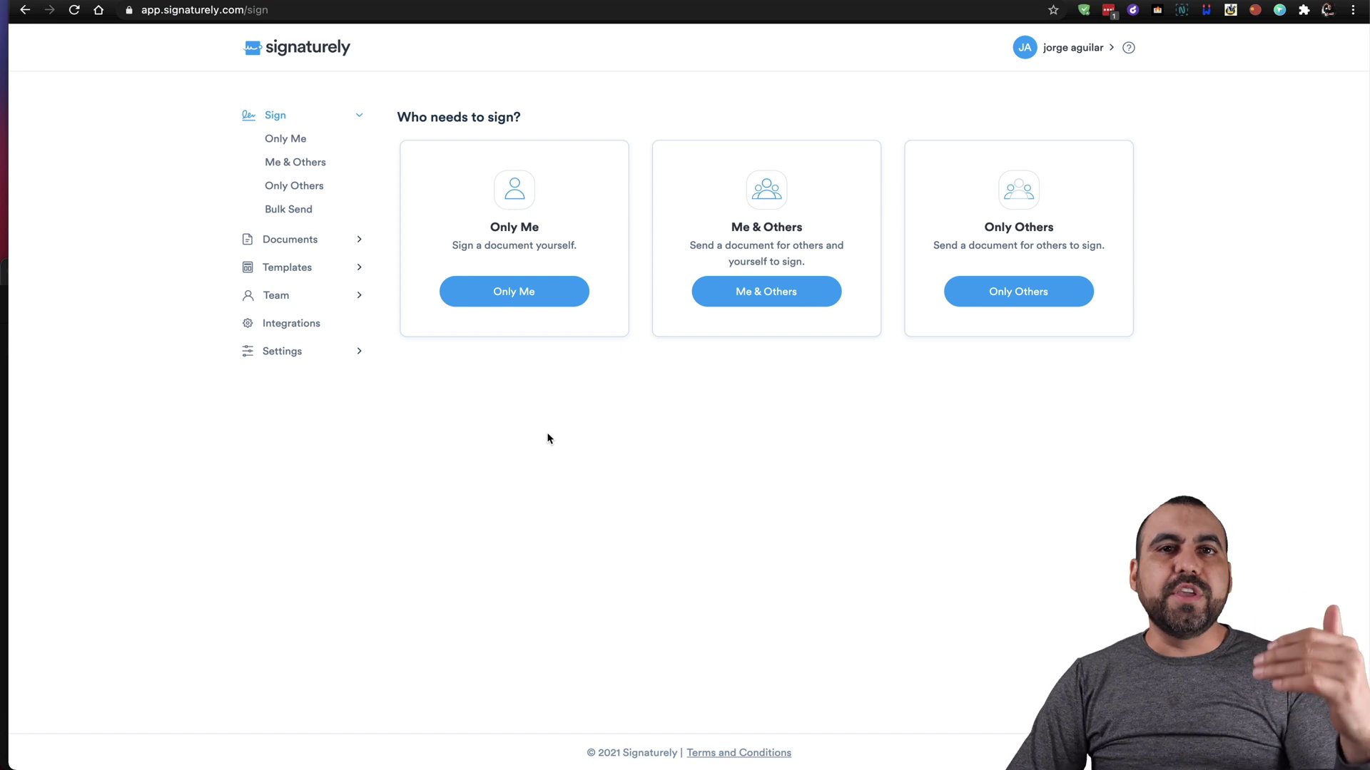
click(299, 353)
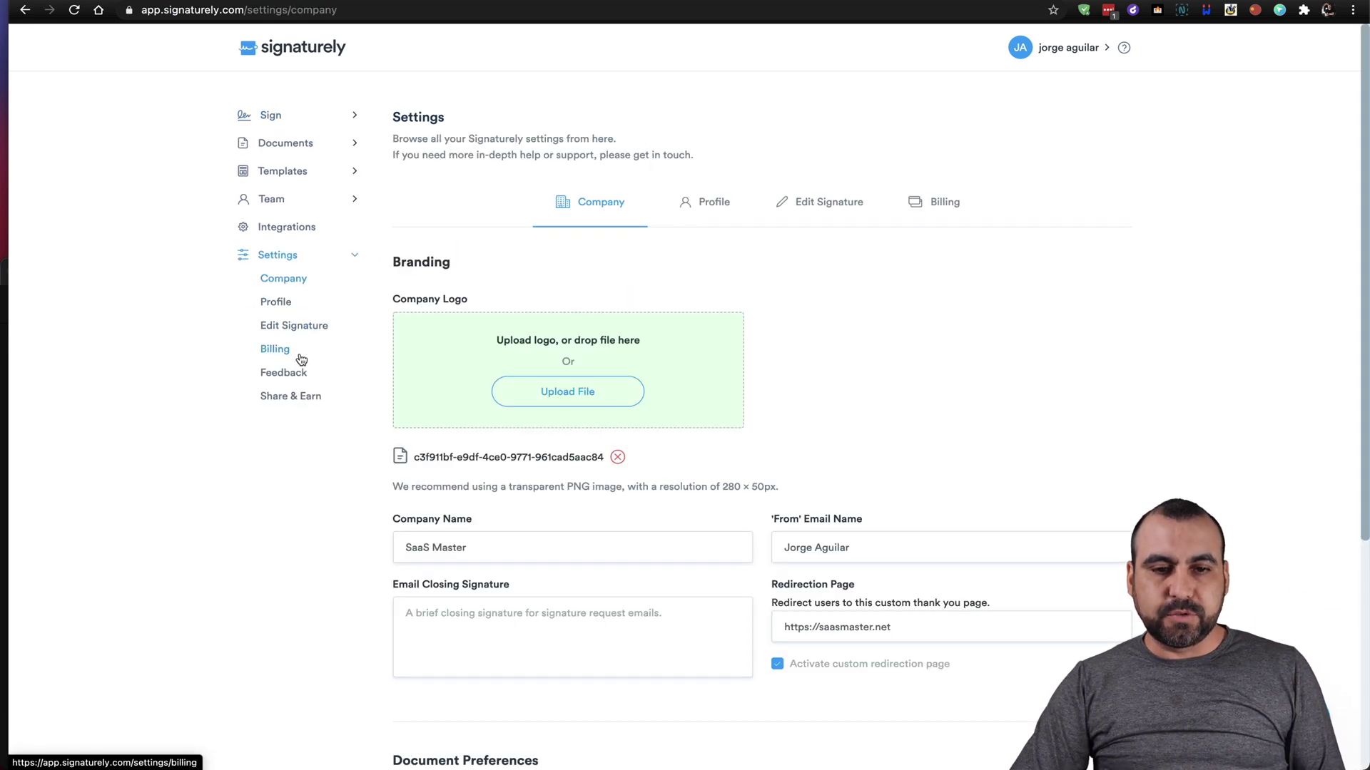
scroll(876, 406, down, 2)
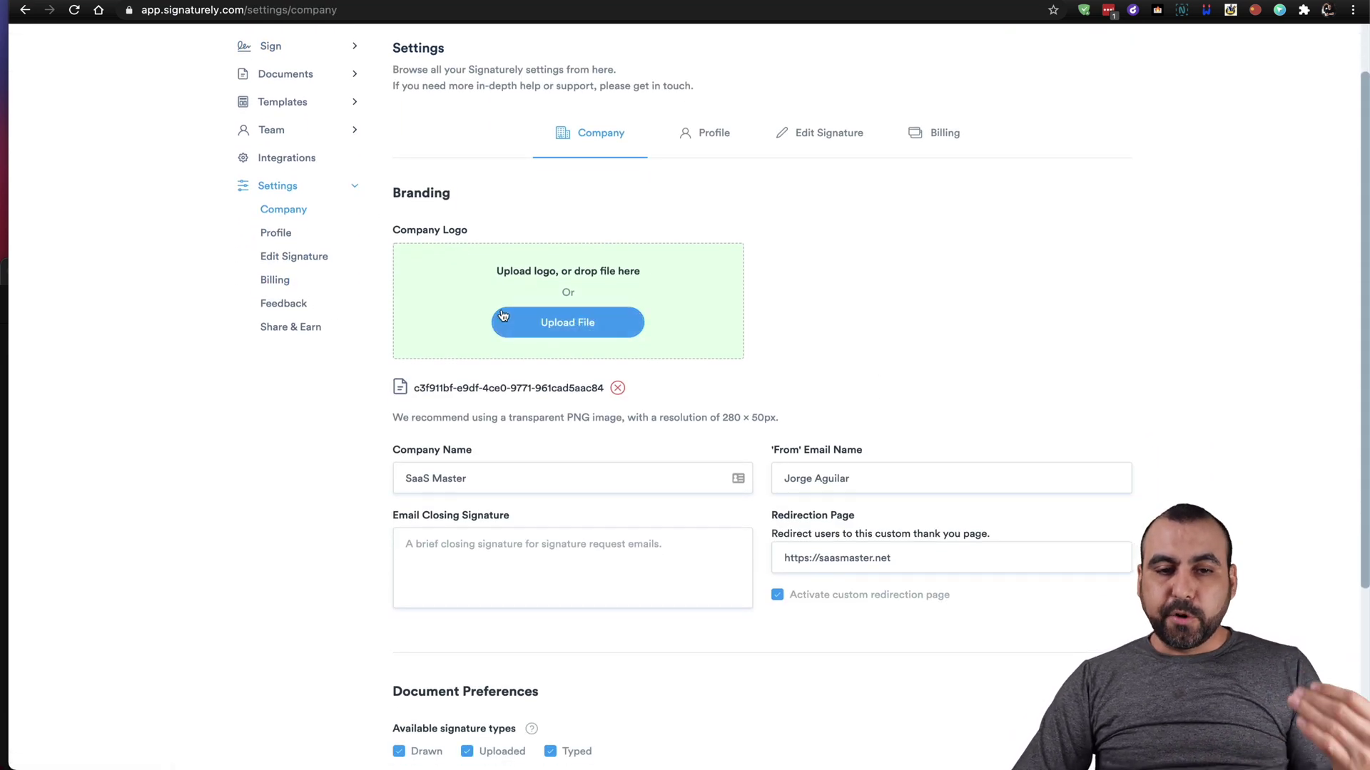
scroll(496, 484, down, 2)
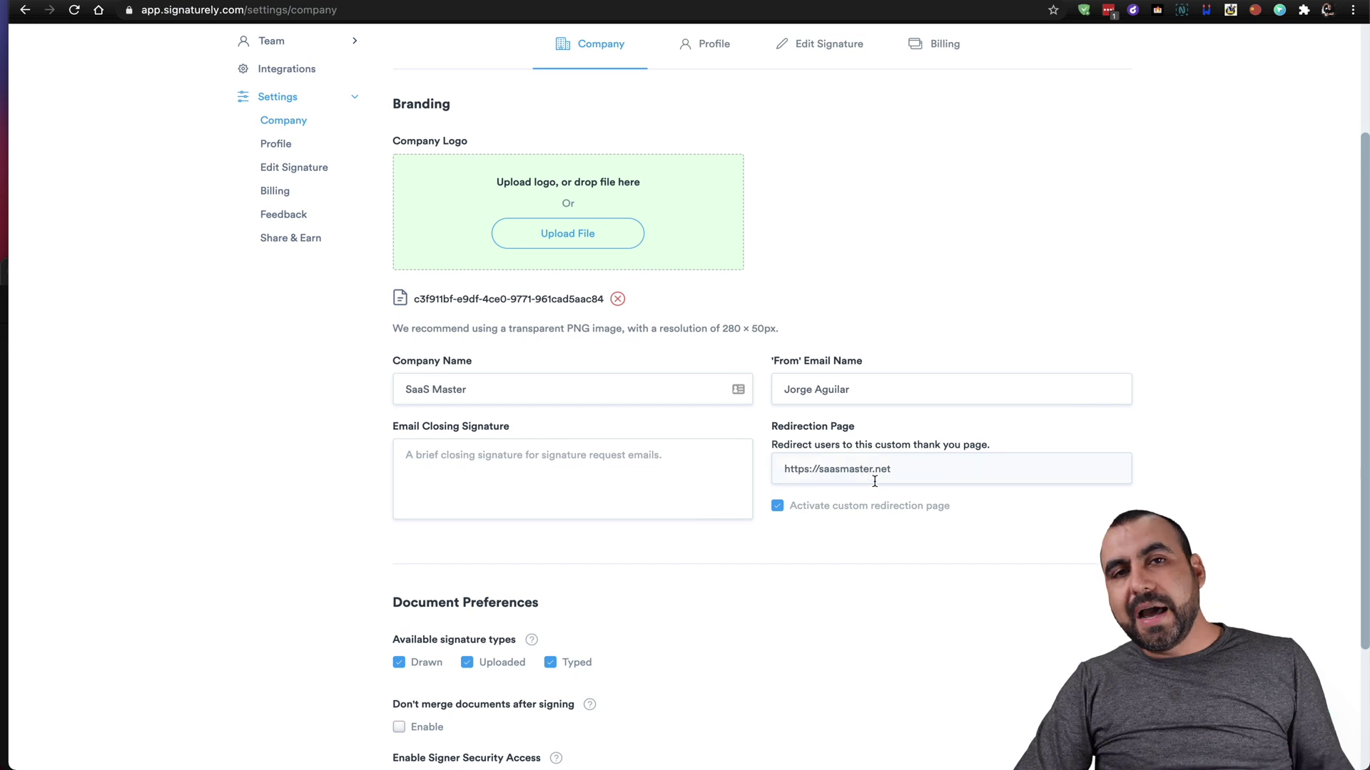
scroll(902, 523, down, 3)
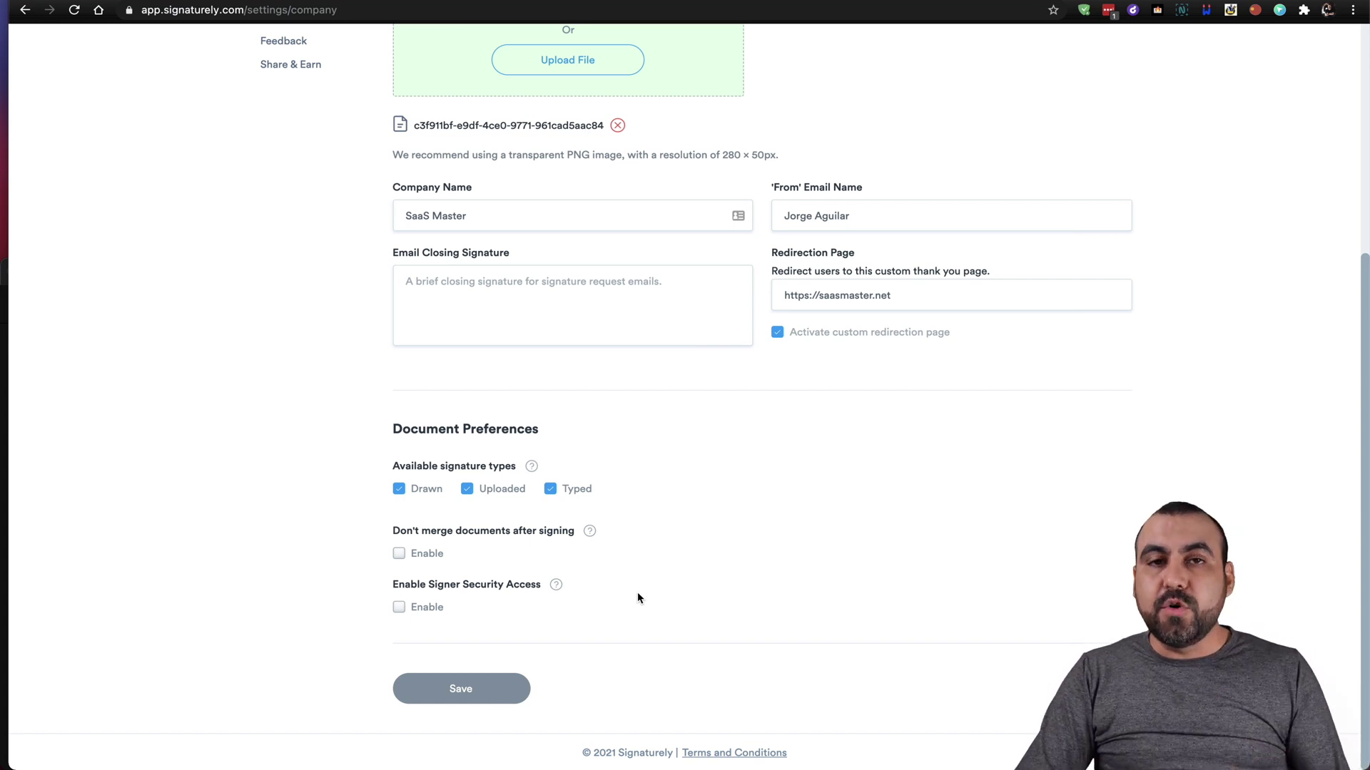
scroll(639, 598, up, 5)
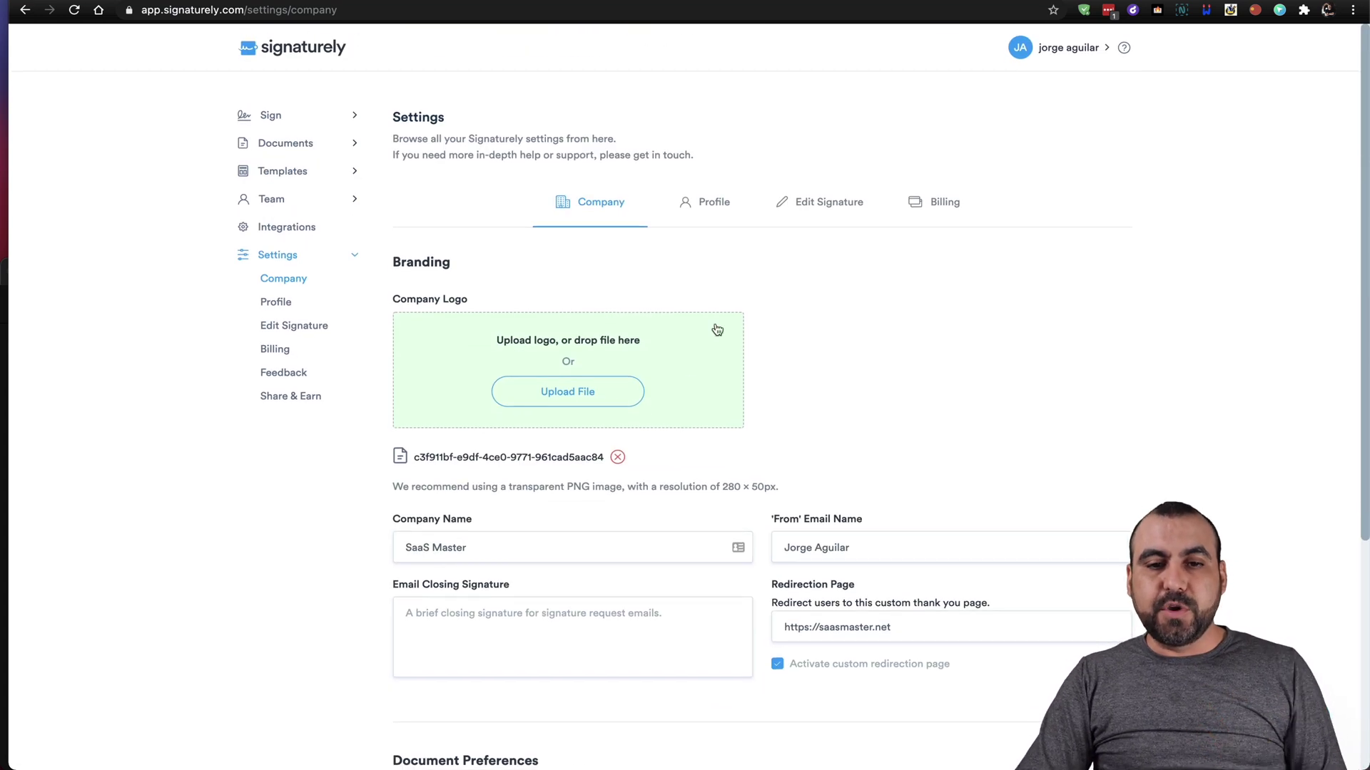
click(706, 205)
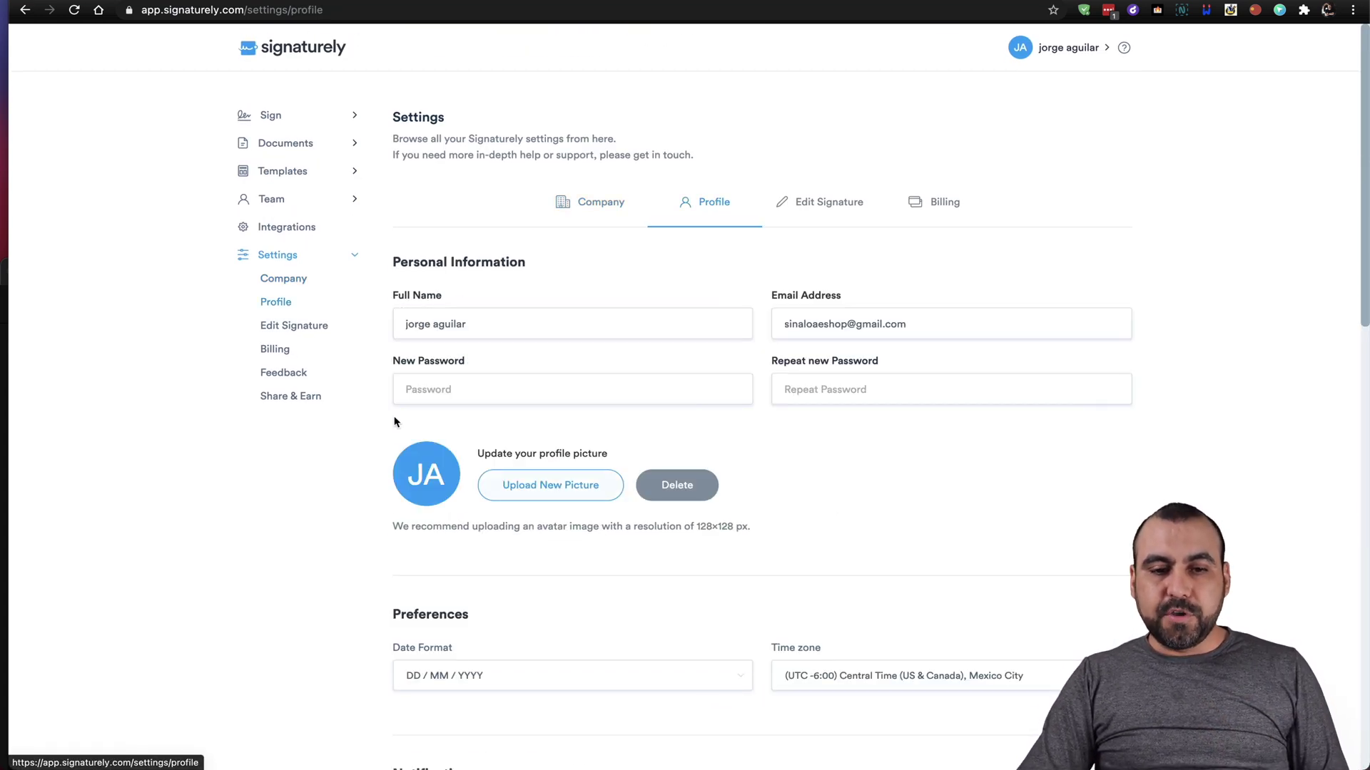
scroll(539, 617, down, 4)
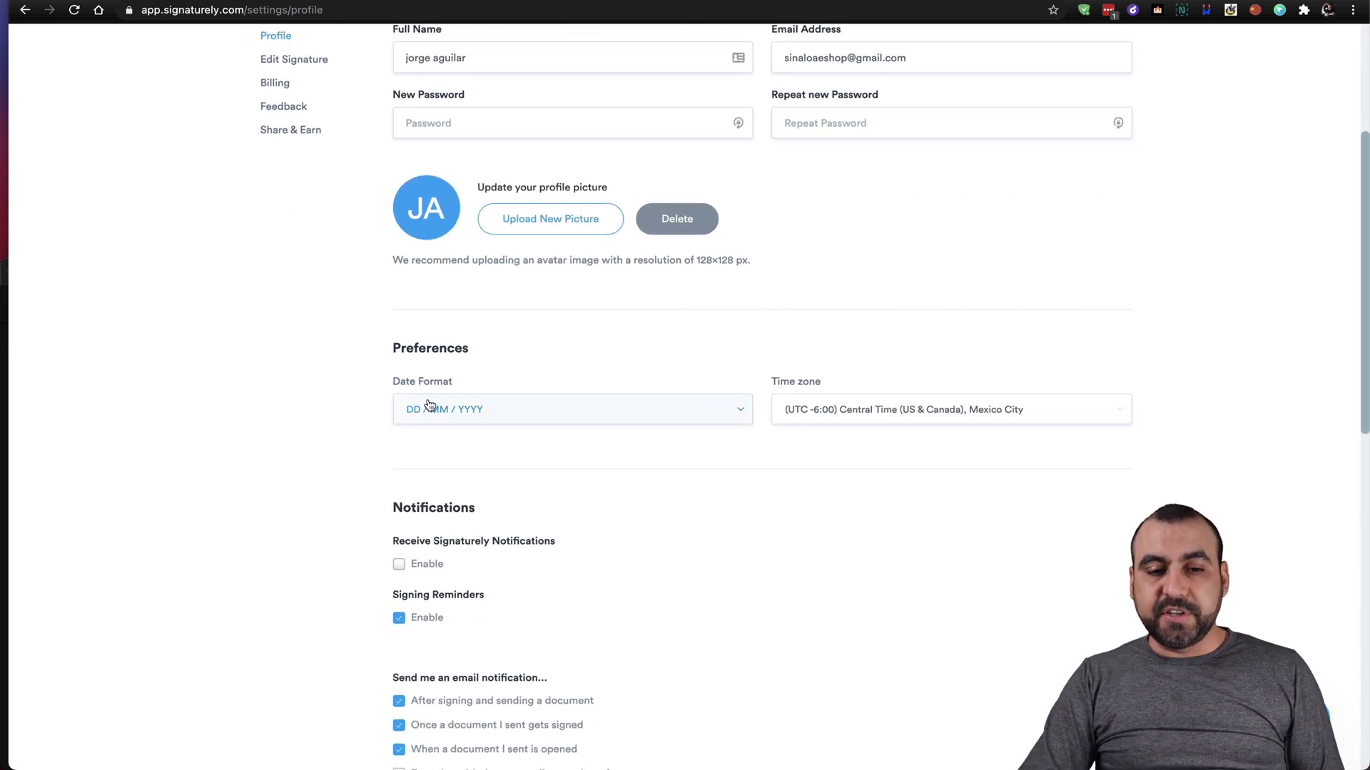
click(455, 412)
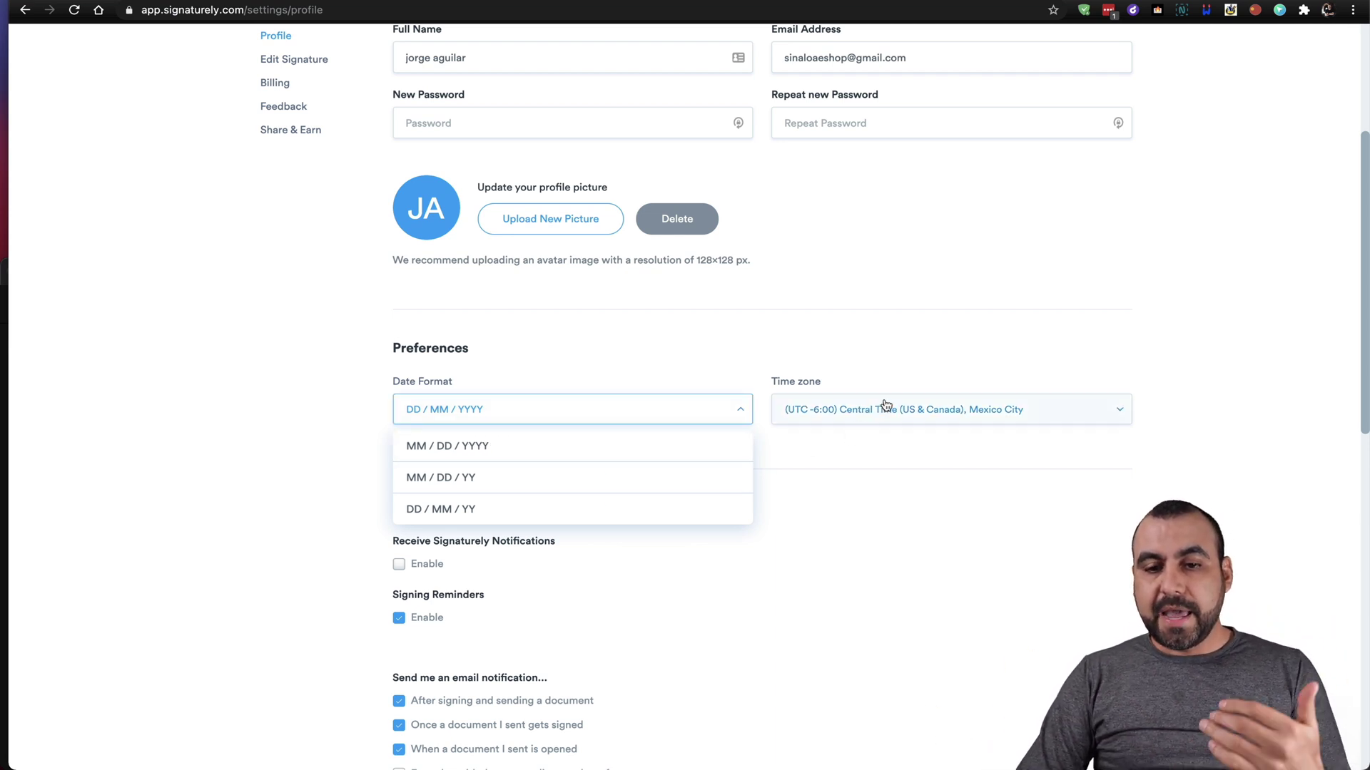
click(913, 440)
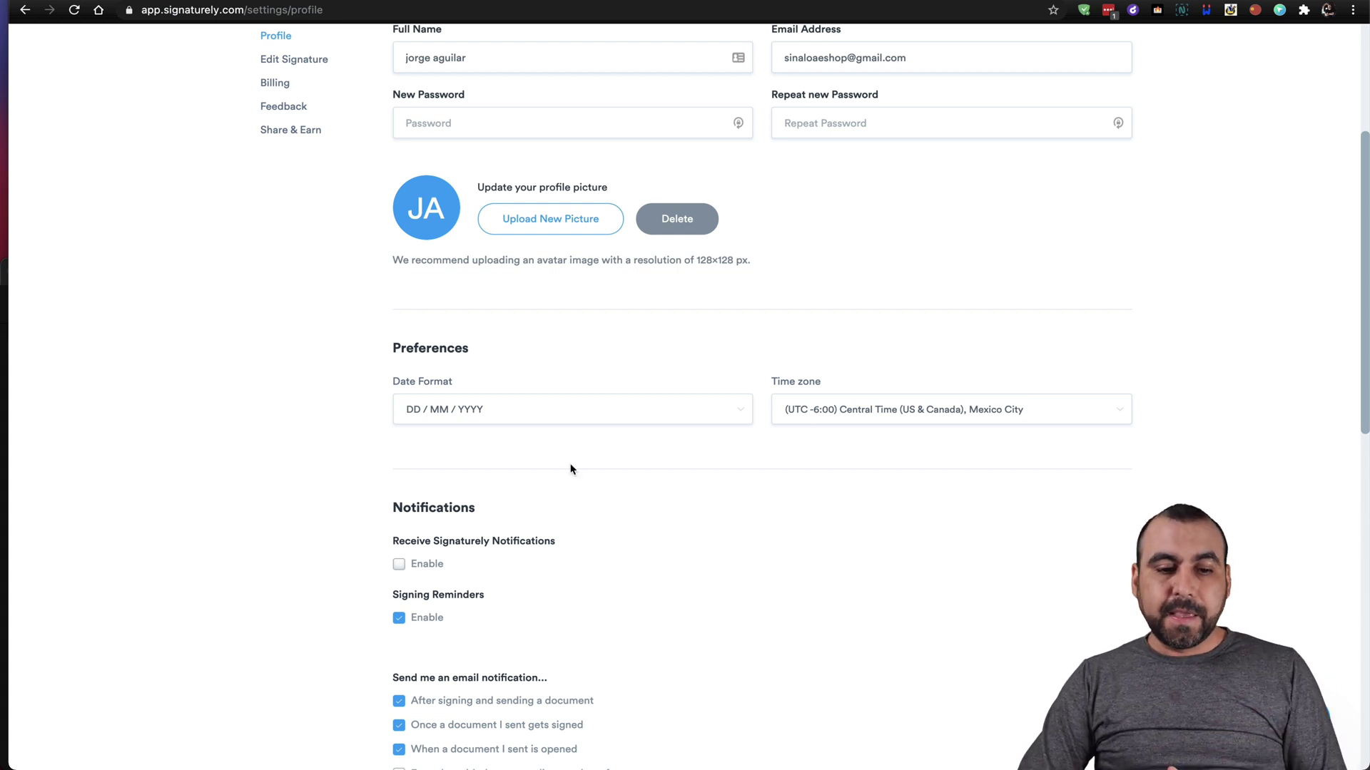
scroll(571, 465, down, 4)
scroll(570, 463, up, 8)
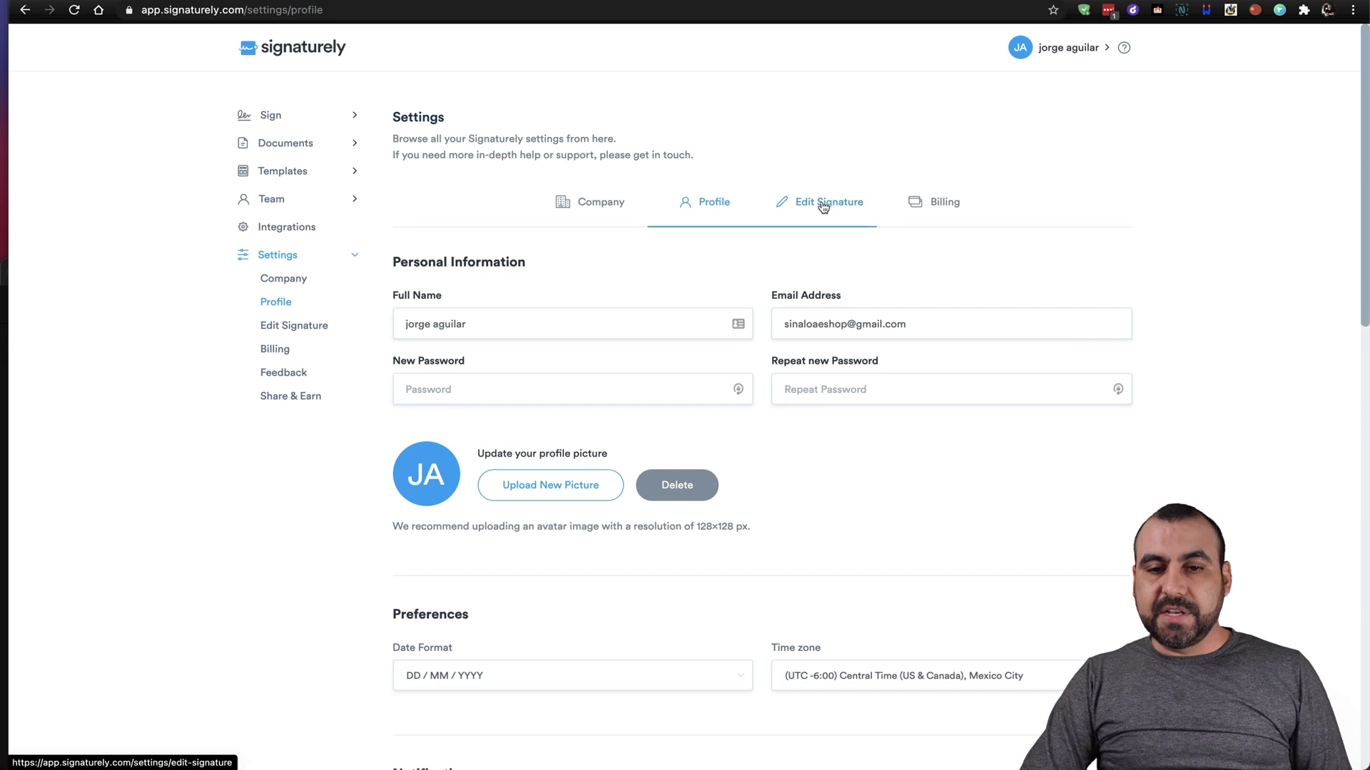
click(820, 204)
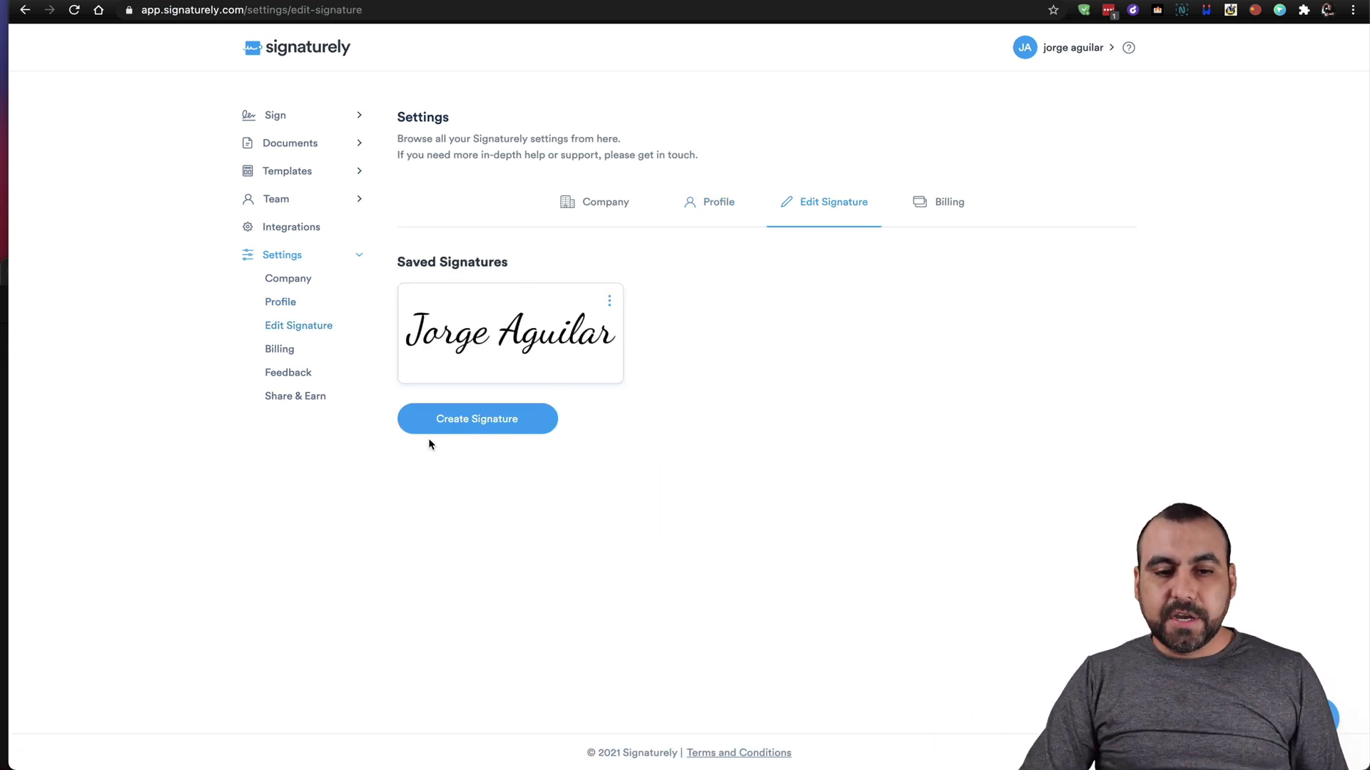
Start a new typed signature with full name 'sefgdhg' and initials 'saf'.
click(491, 425)
click(565, 274)
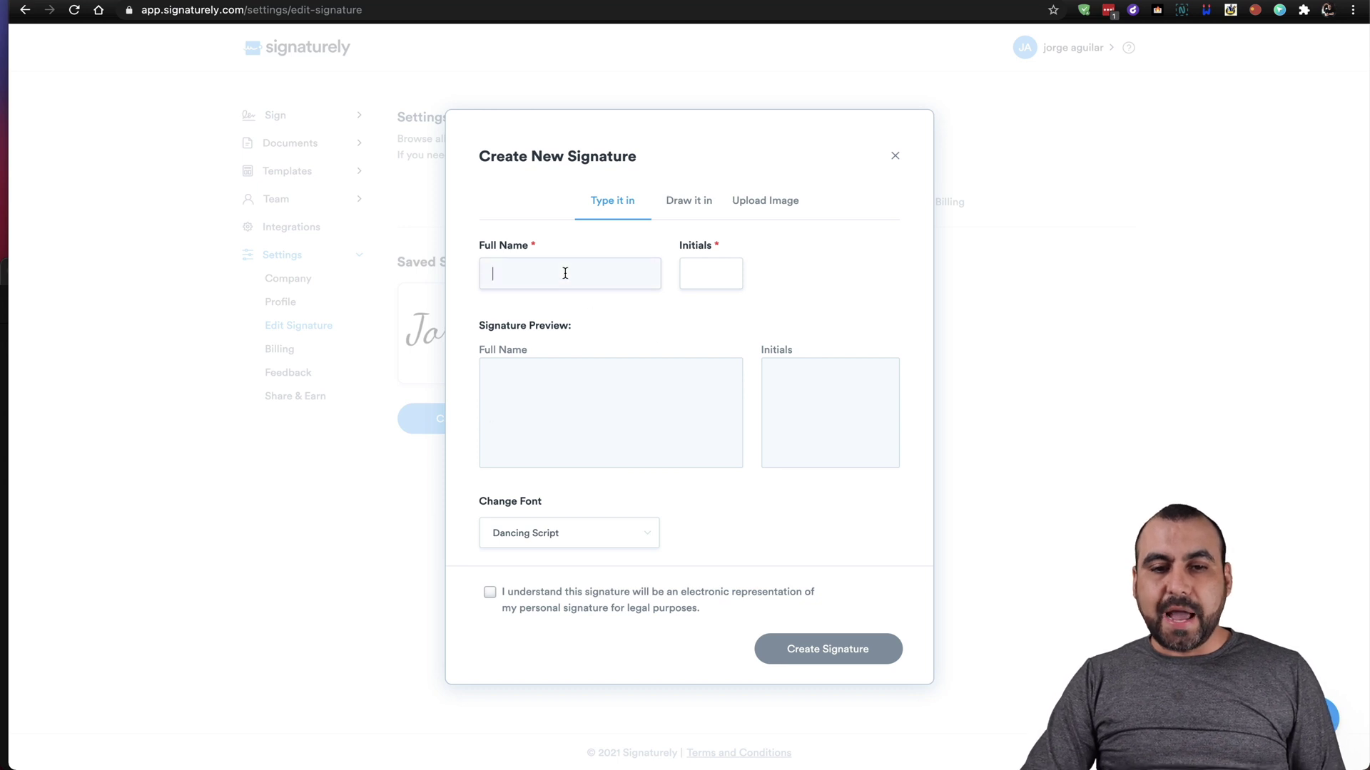
text(sefgdhg)
click(702, 273)
text(saf)
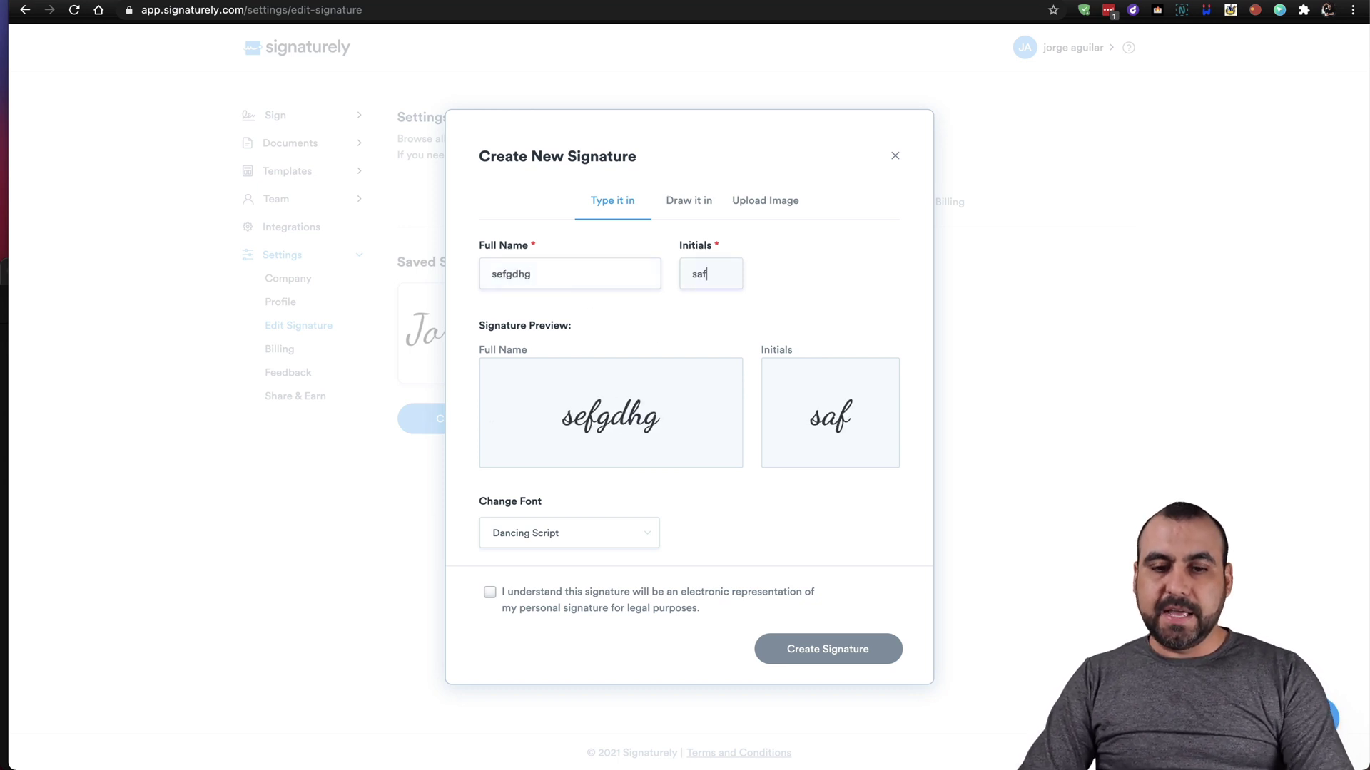
Try the Draw it in and Upload Image options, close without saving, and return to Sign.
click(689, 205)
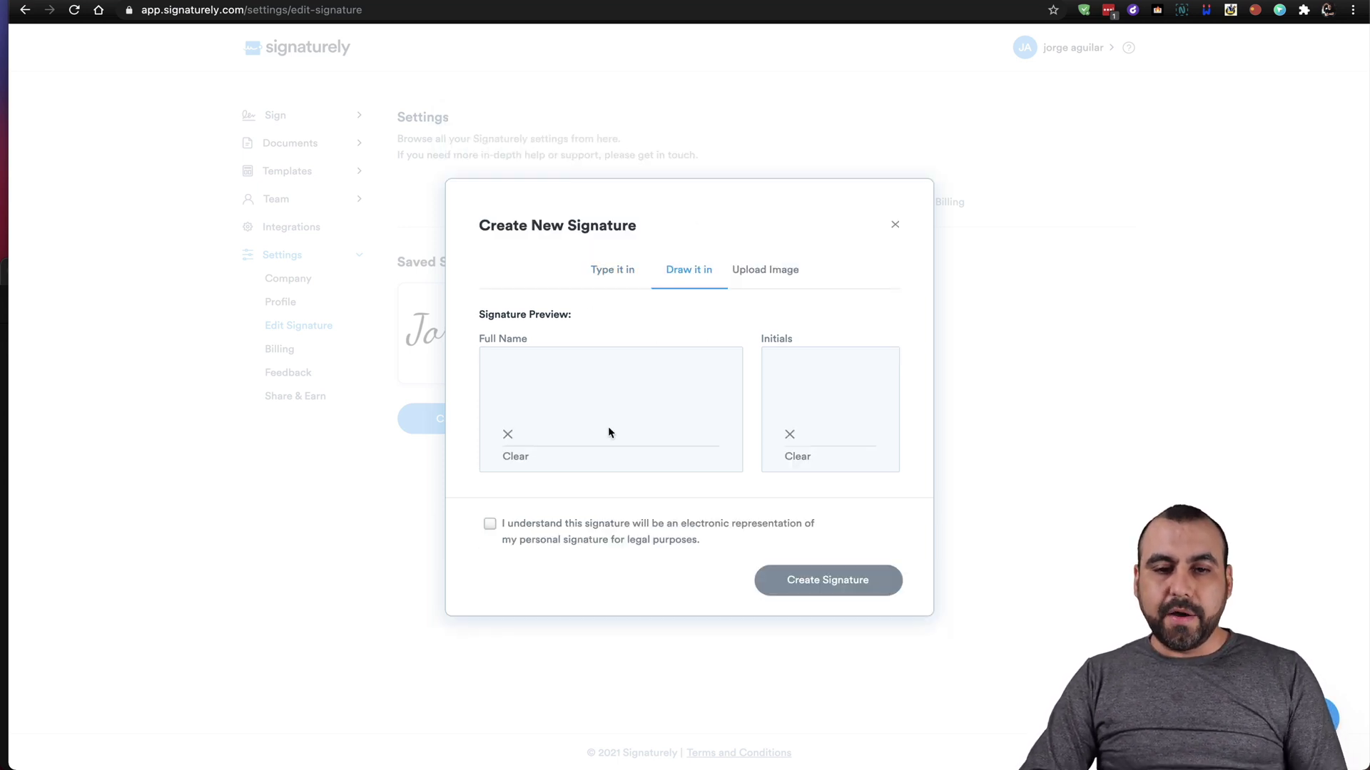
click(767, 271)
click(892, 197)
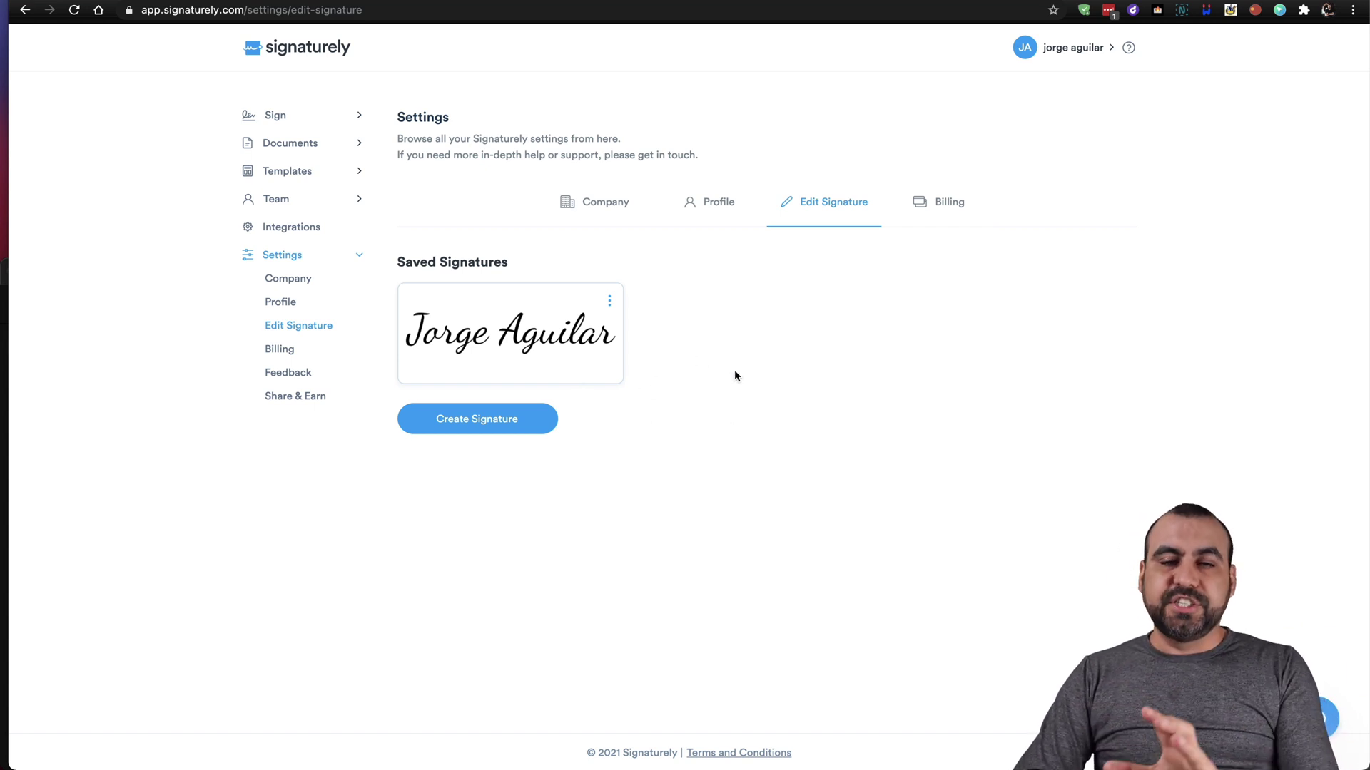
click(276, 116)
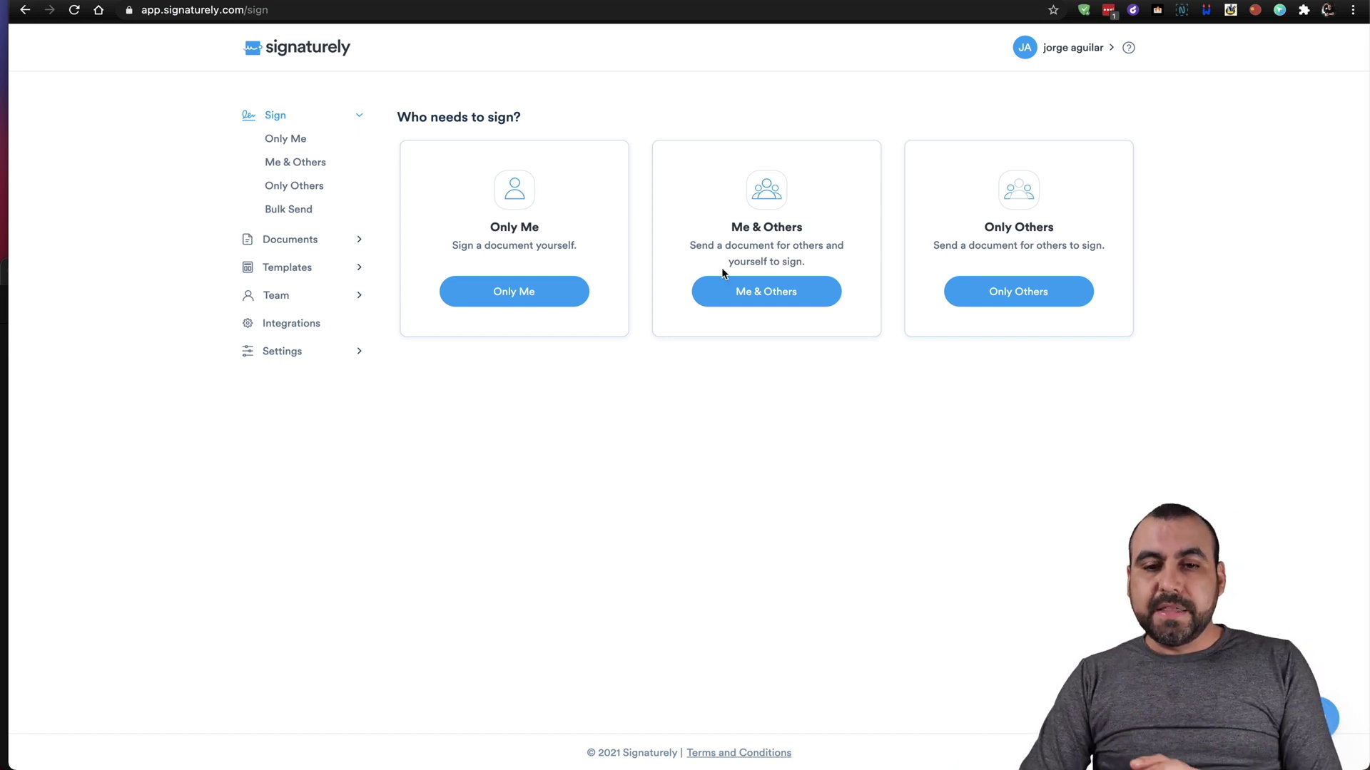
Start a Me & Others document titled 'Test for Video' with message 'Sign before 15 days'.
click(737, 291)
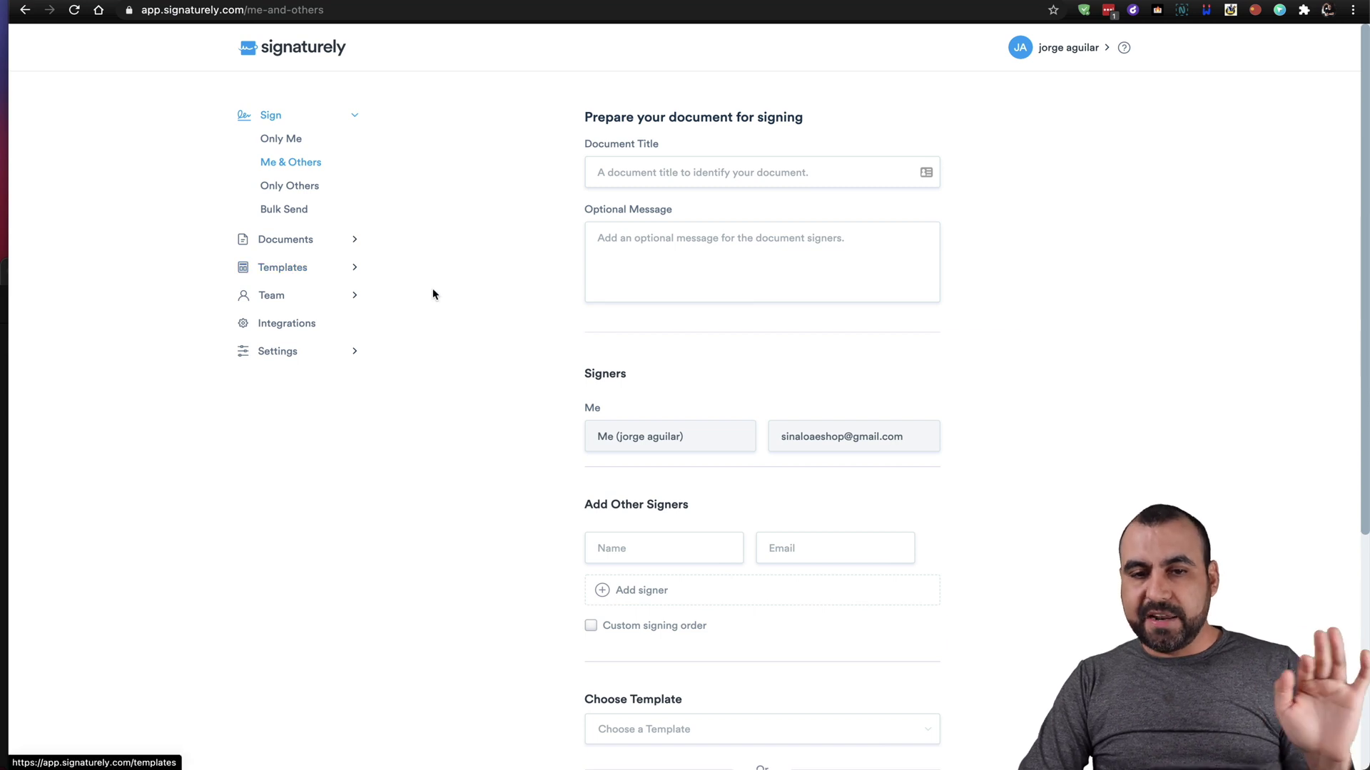
click(654, 179)
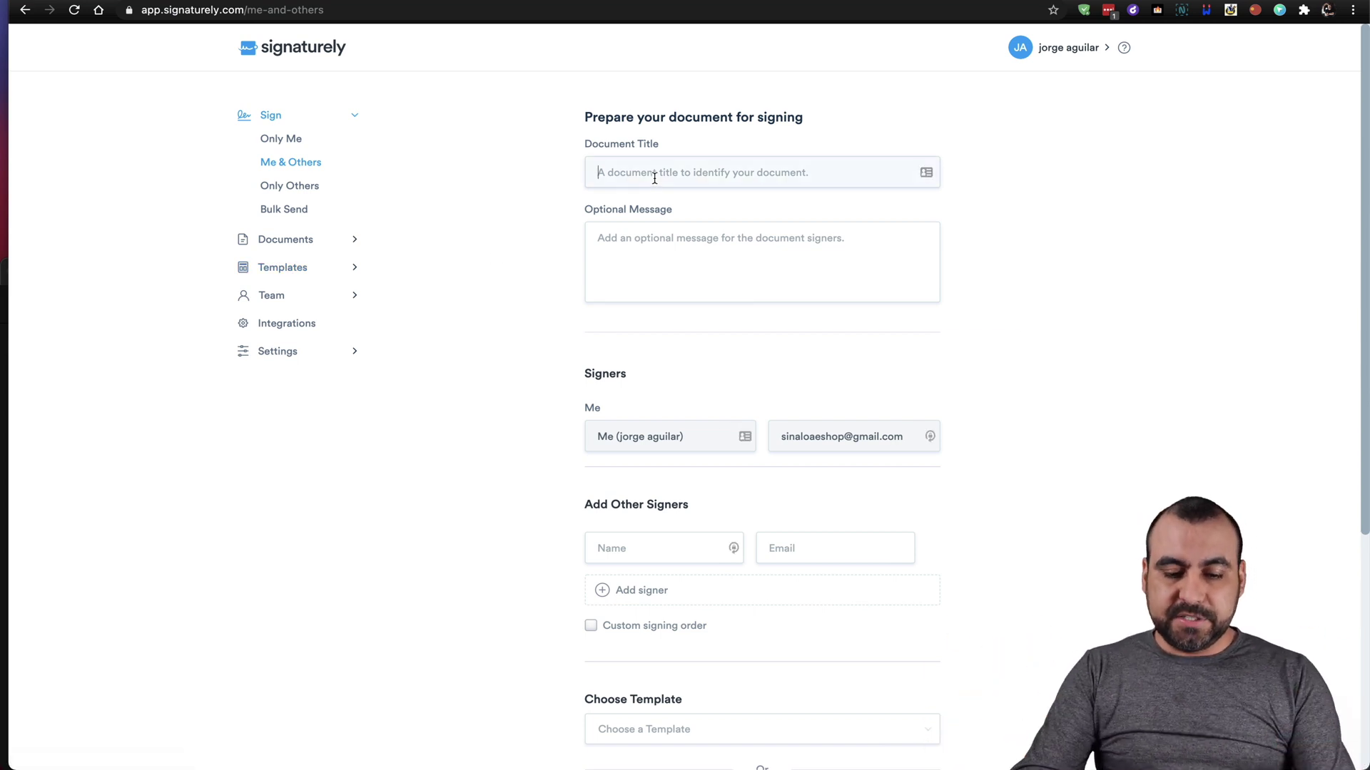
text(Vide)
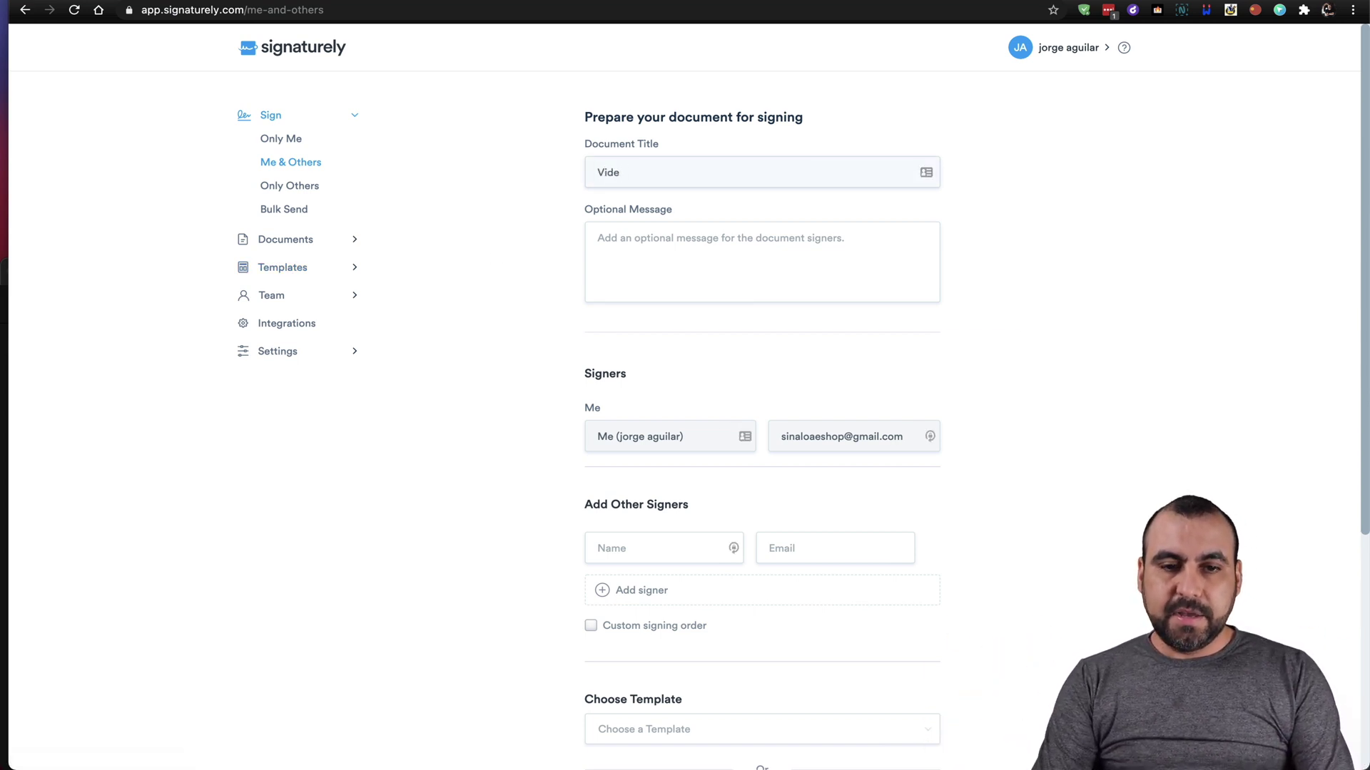
key(BackSpace)
key(BackSpace)
key(BackSpace)
key(BackSpace)
text(Test for )
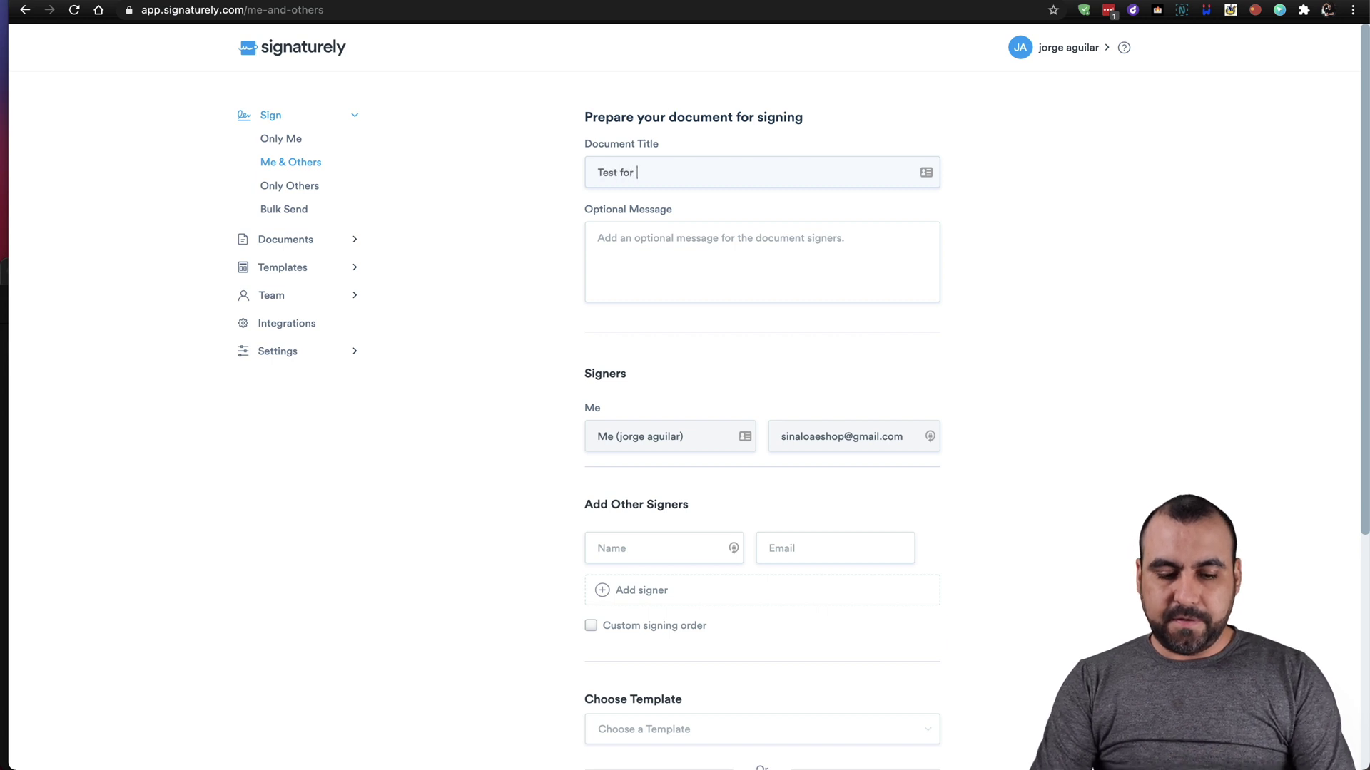
text(Video)
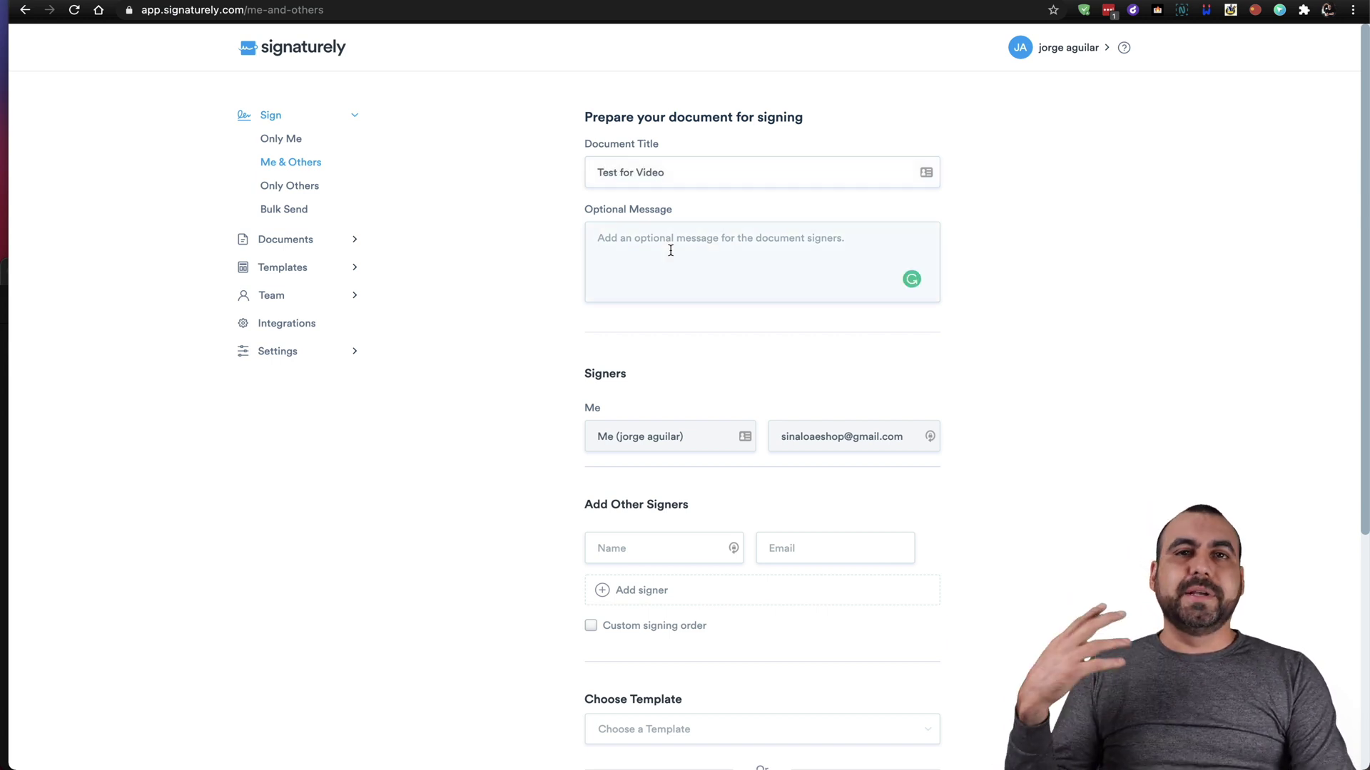
text(Sign before 15 days)
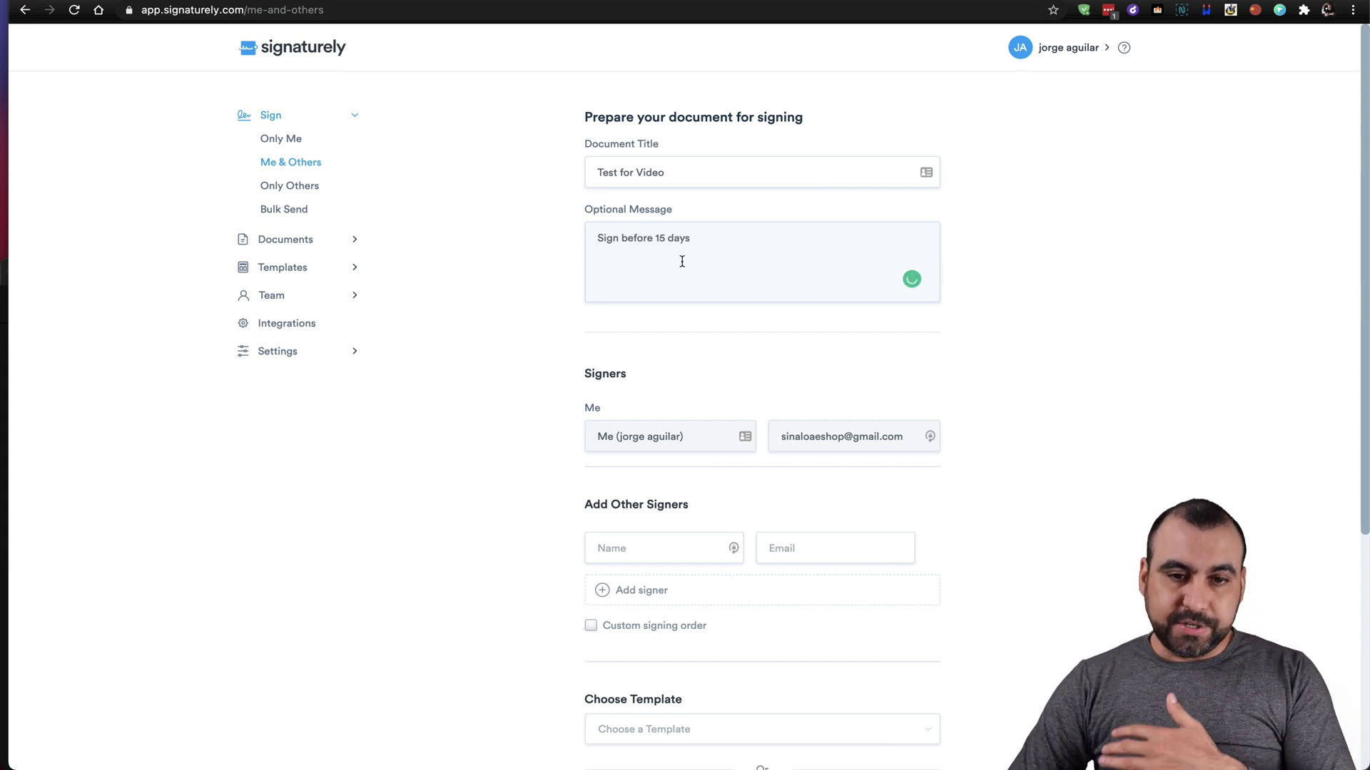
scroll(810, 400, down, 3)
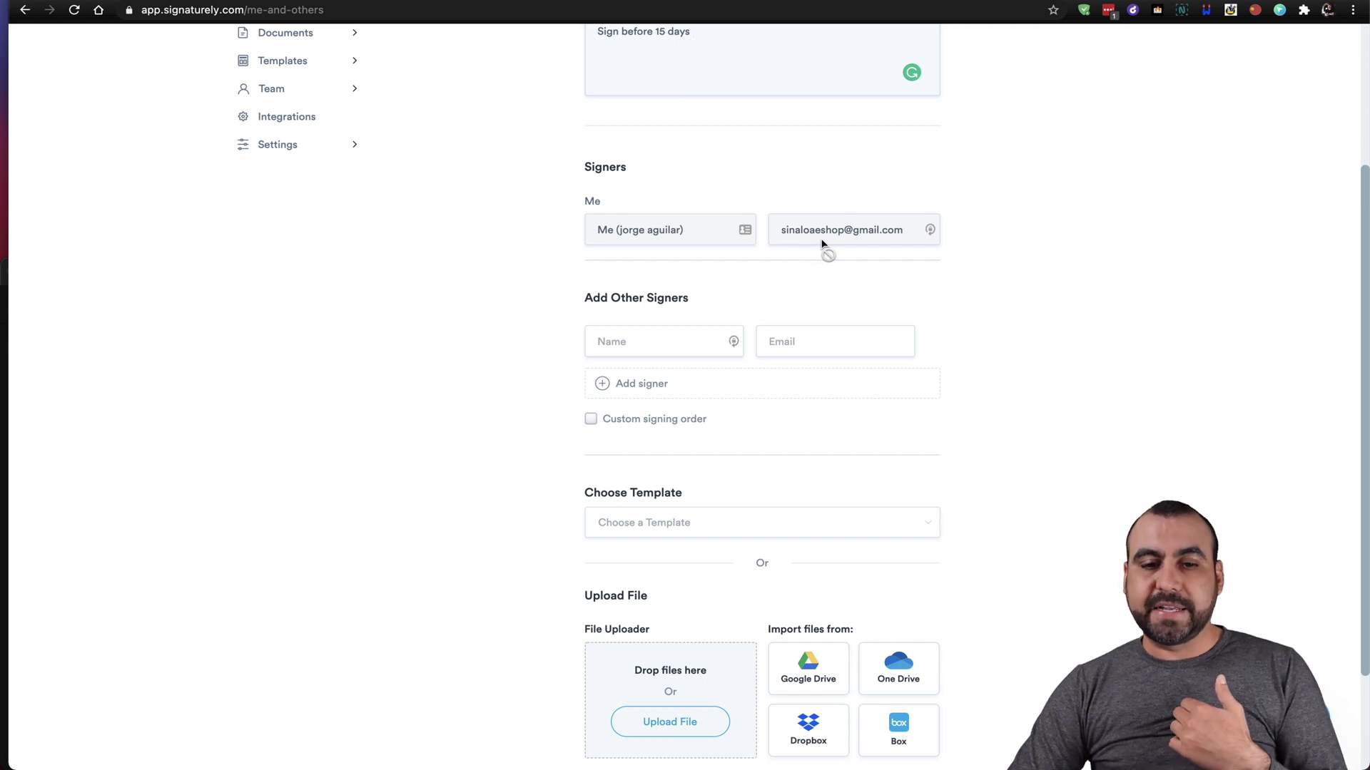
scroll(822, 246, down, 2)
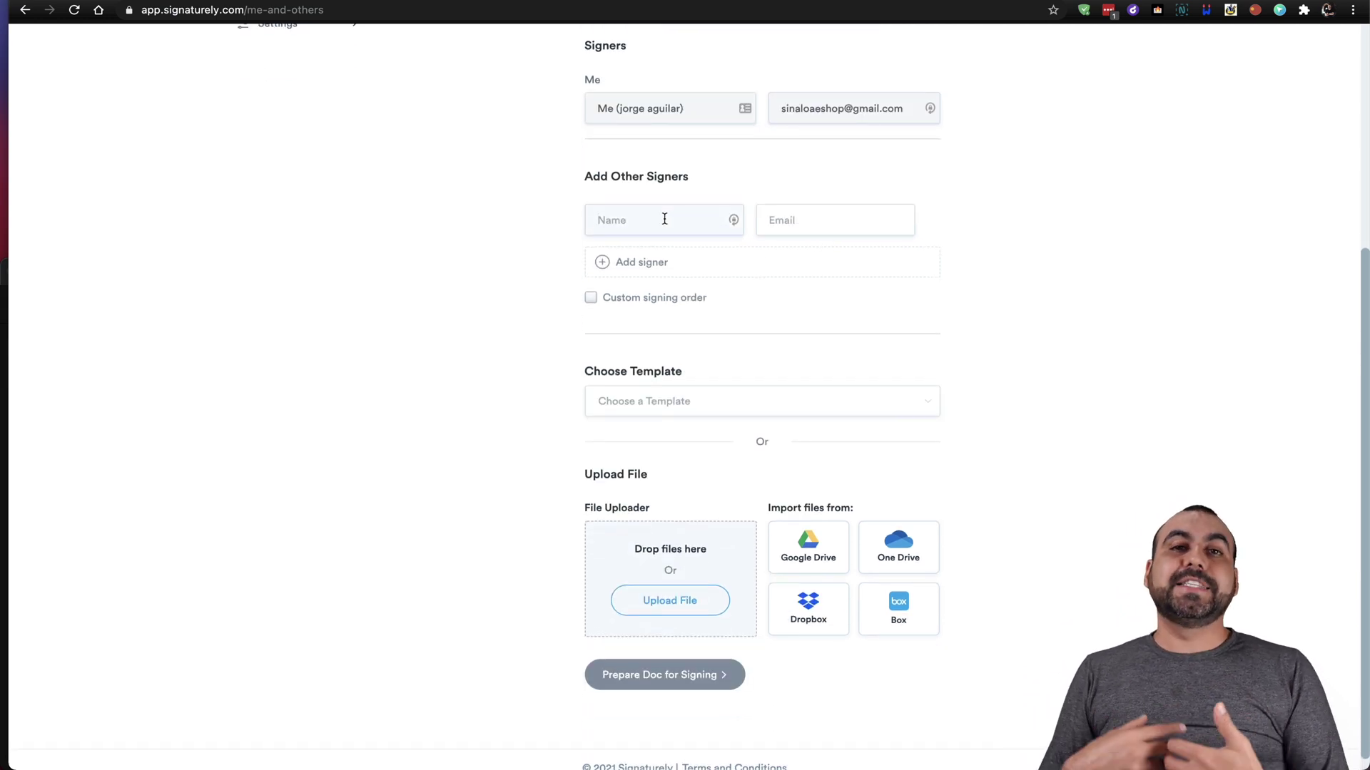
Add two other signers, entering each signer's name and e-mail address.
text(Jhon)
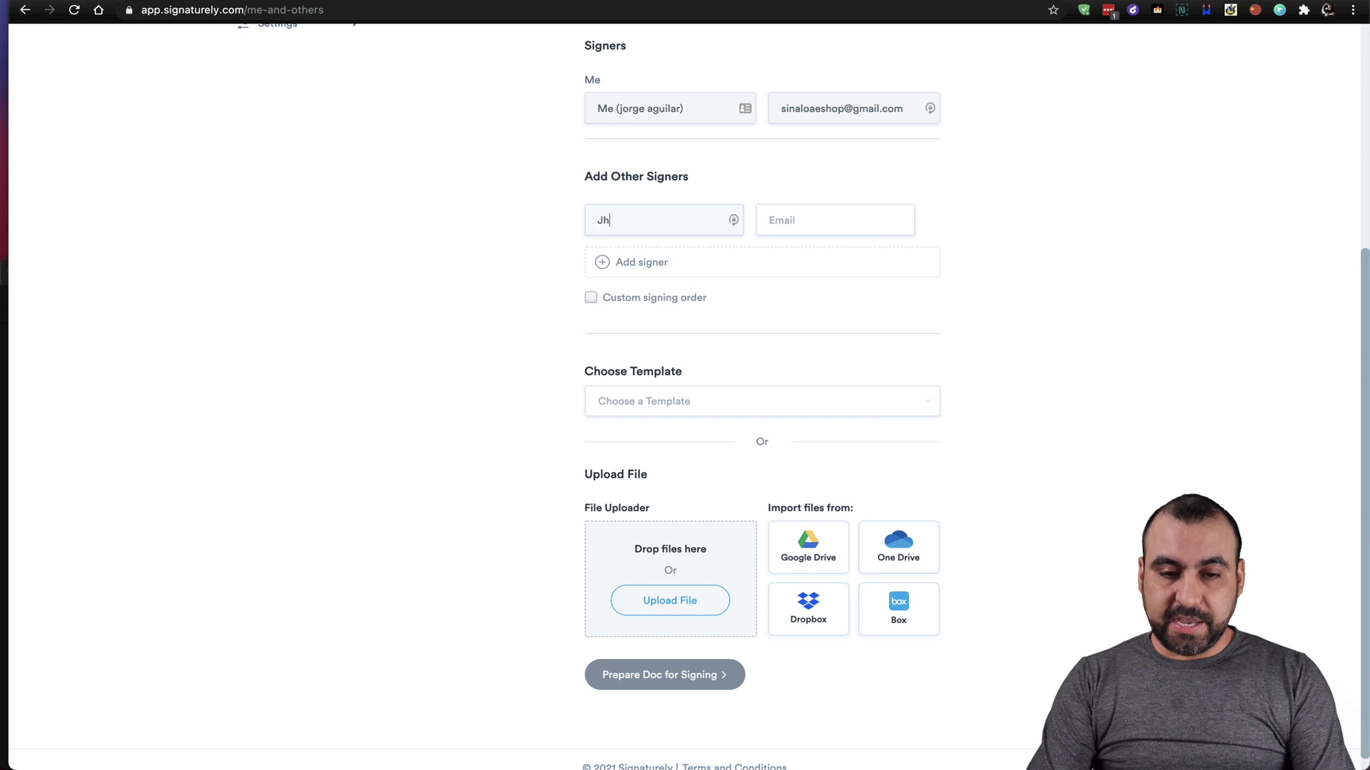
click(821, 220)
click(826, 243)
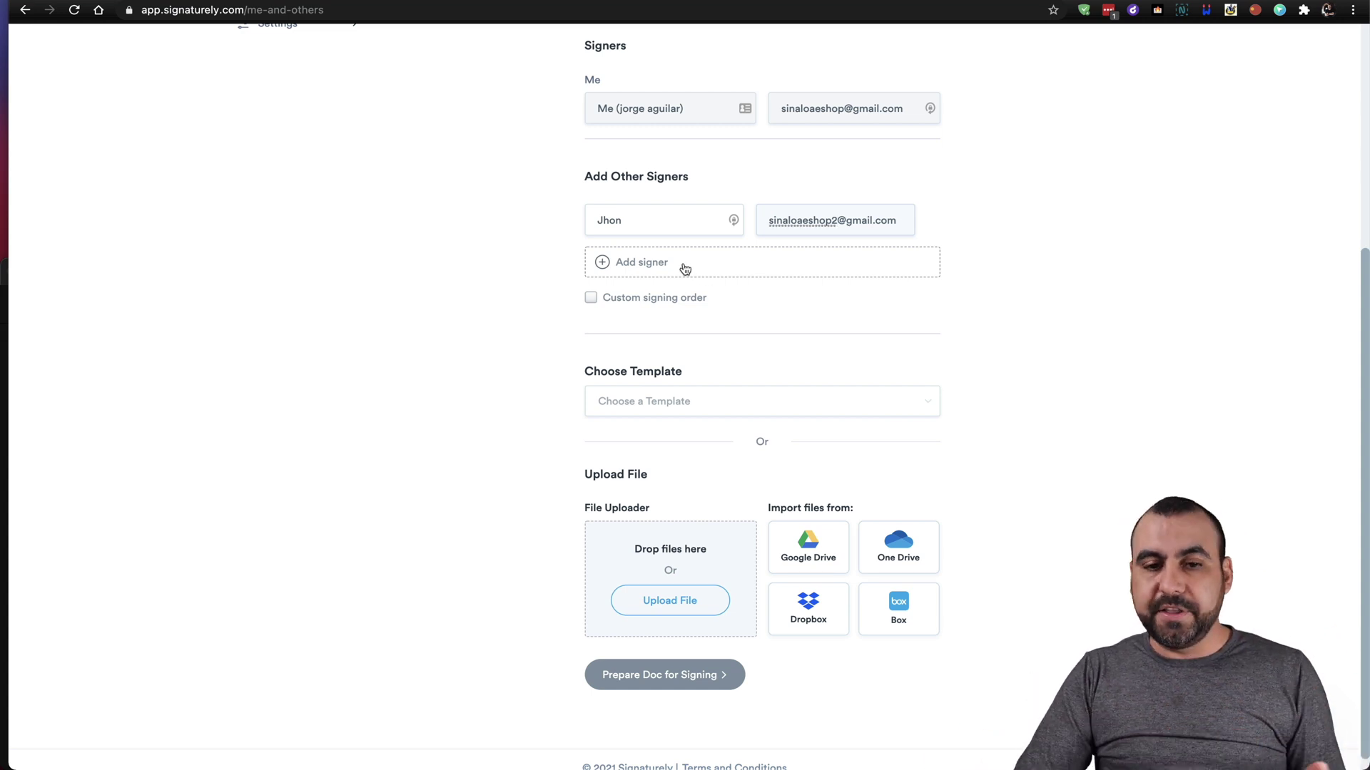
click(660, 268)
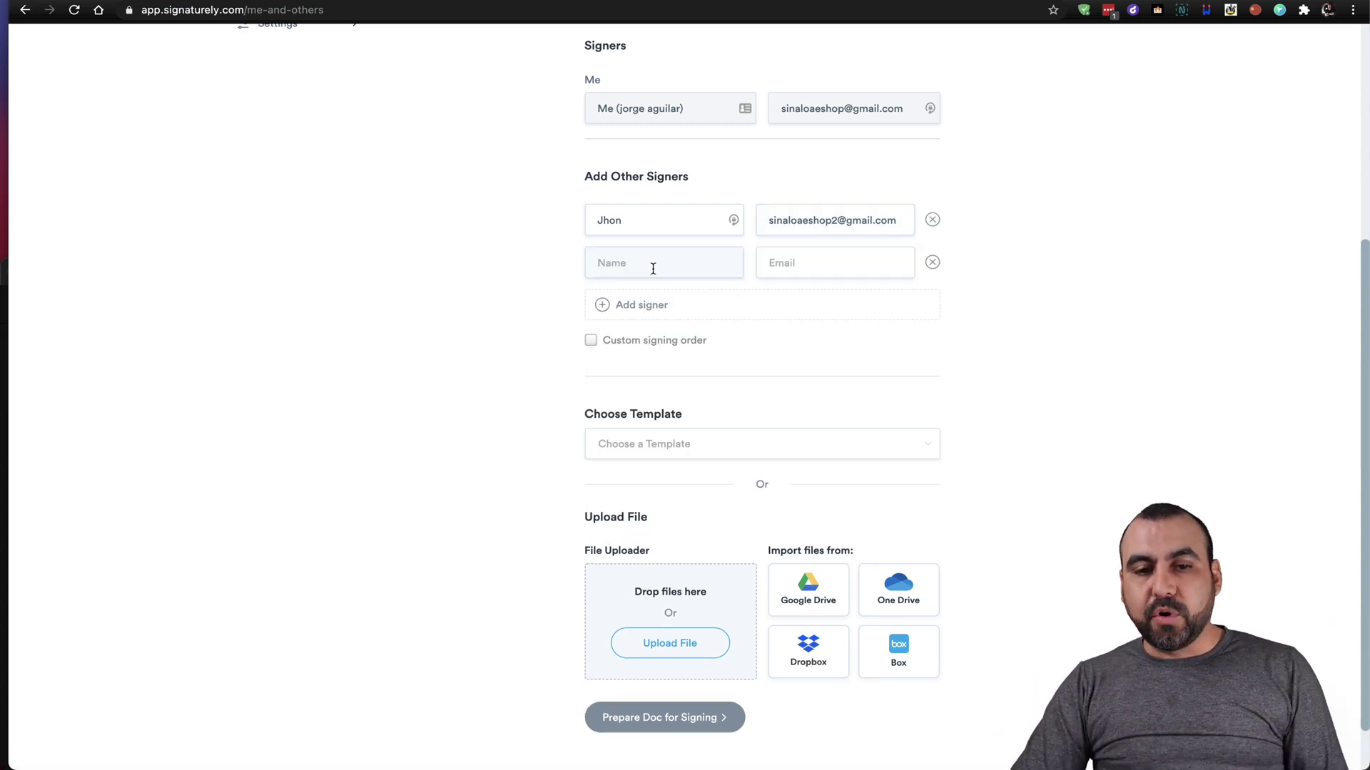
text(George)
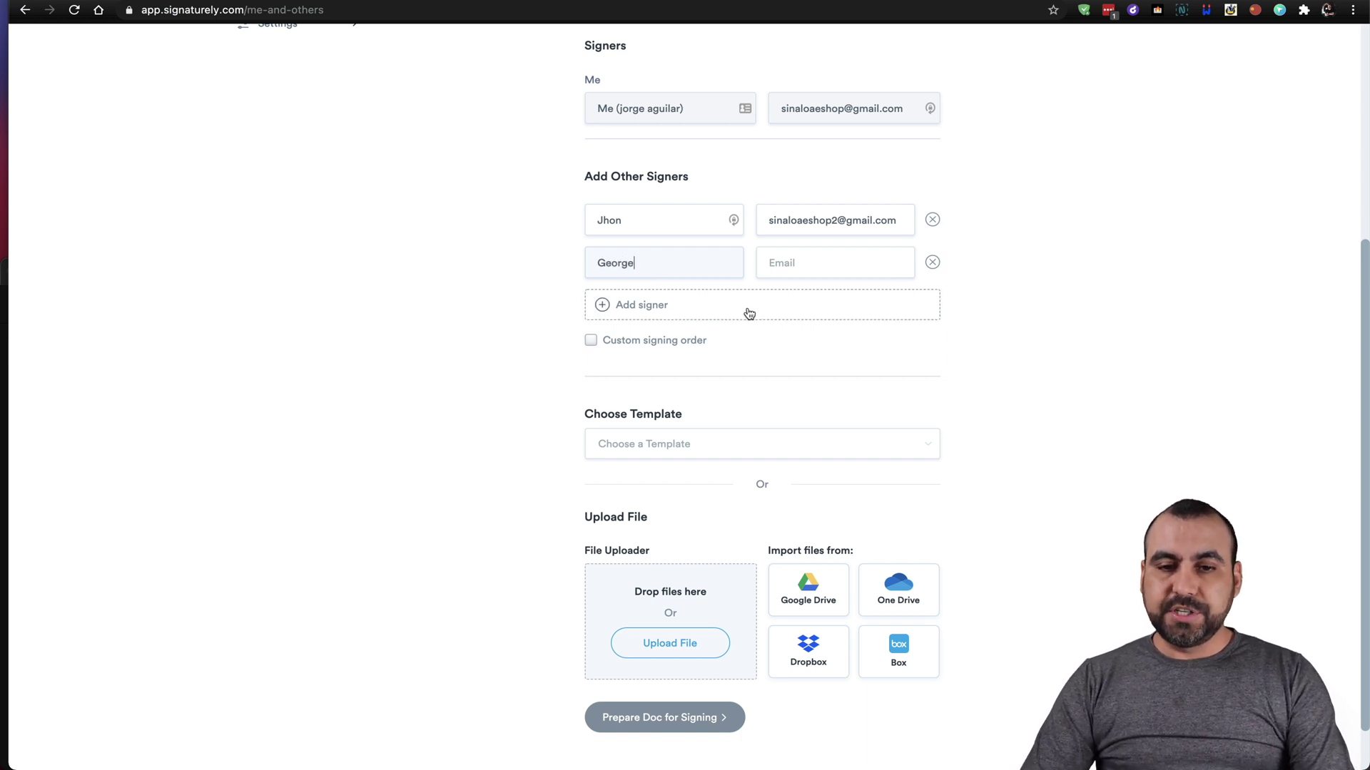
click(809, 261)
text(a)
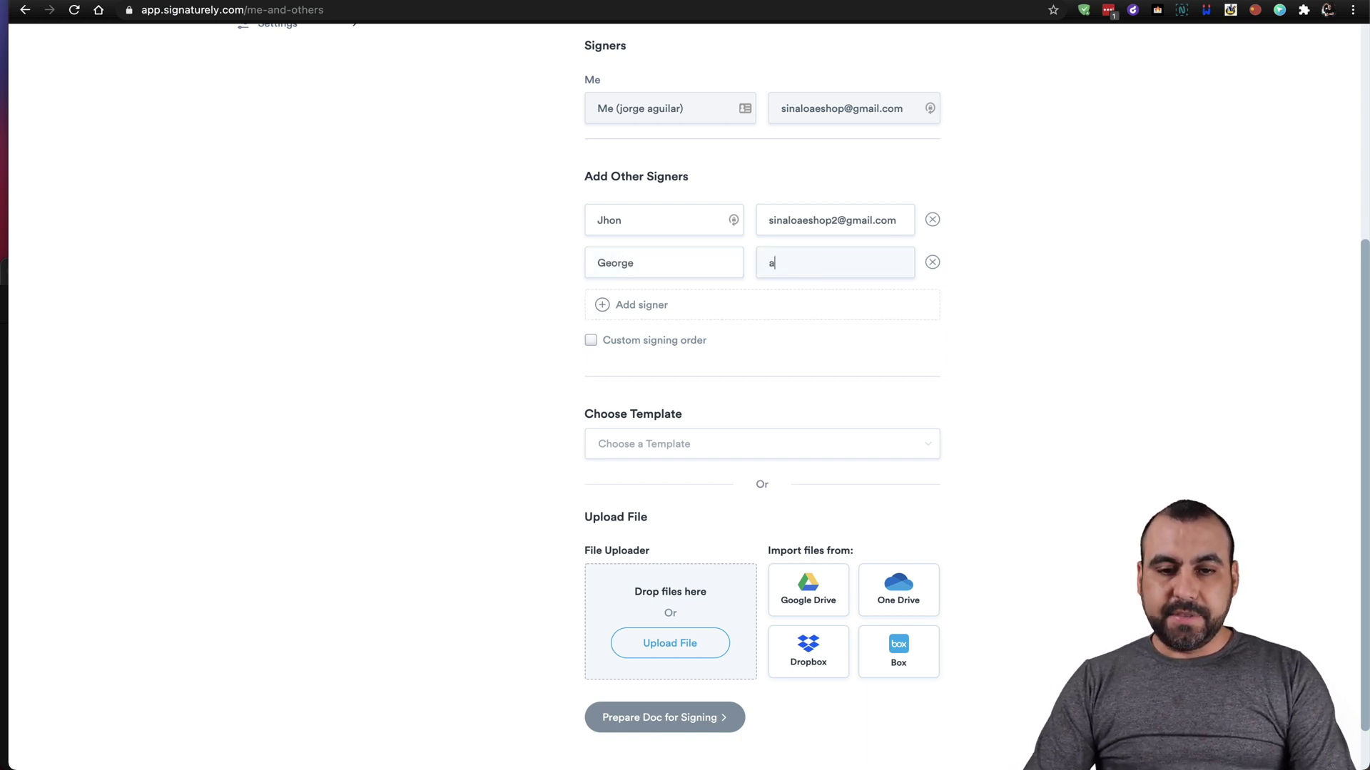
text(dsa@sdfds.com)
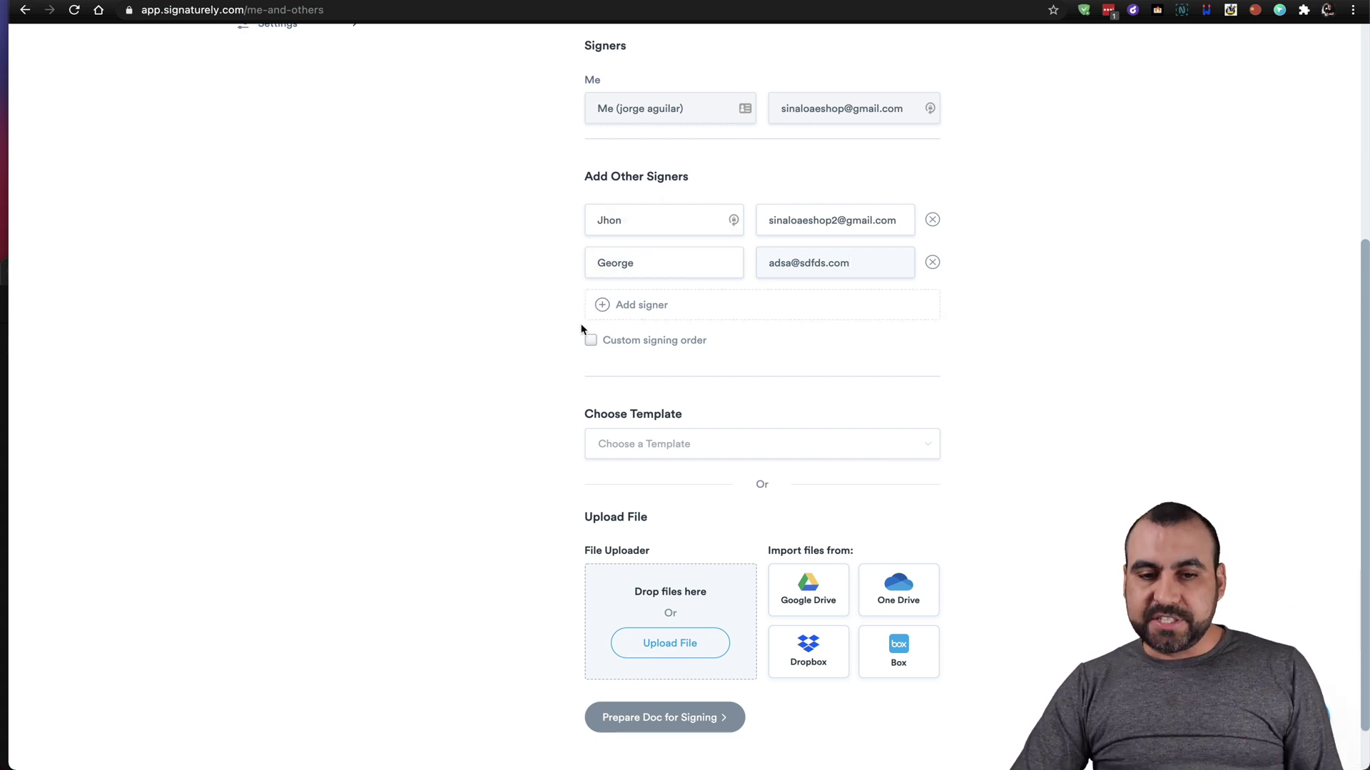
Try a custom signing order with the second signer first, then turn it back off.
click(591, 344)
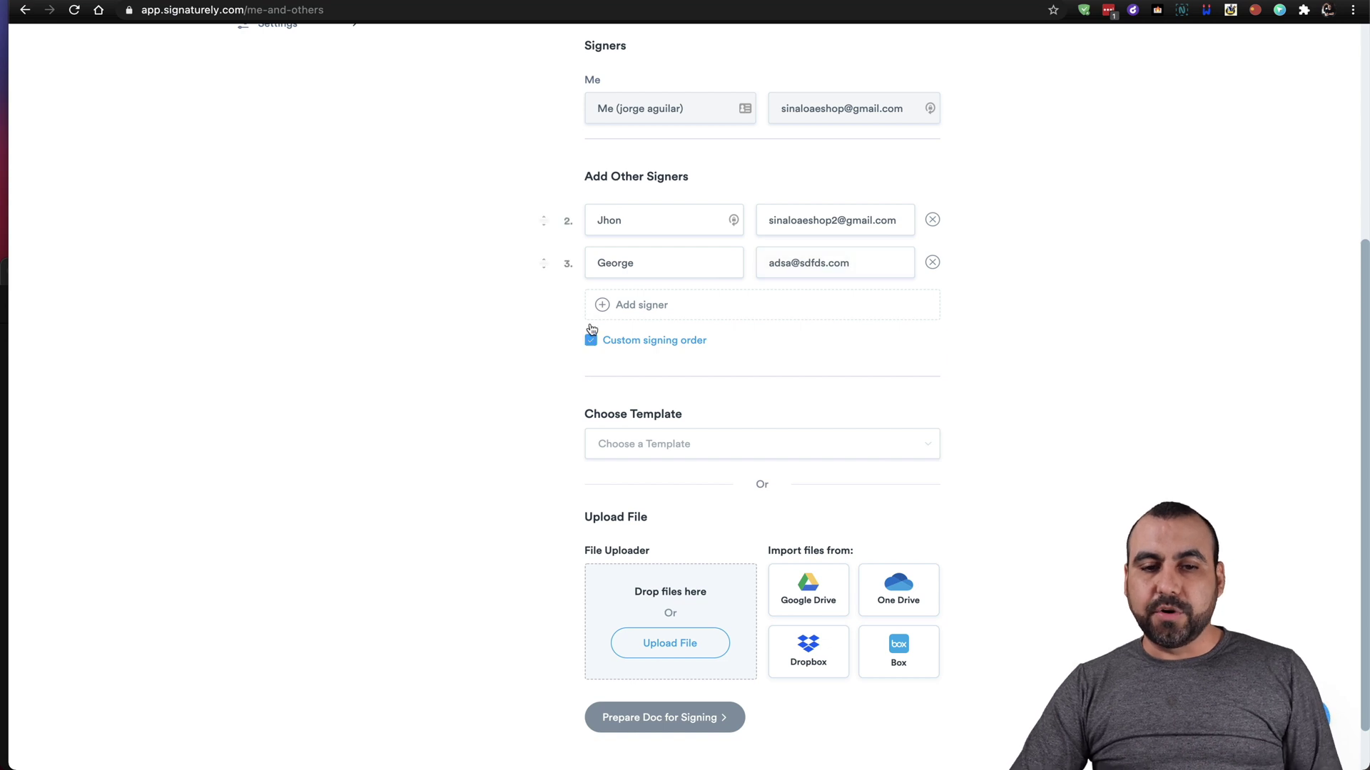
drag(545, 264, 543, 227)
click(592, 339)
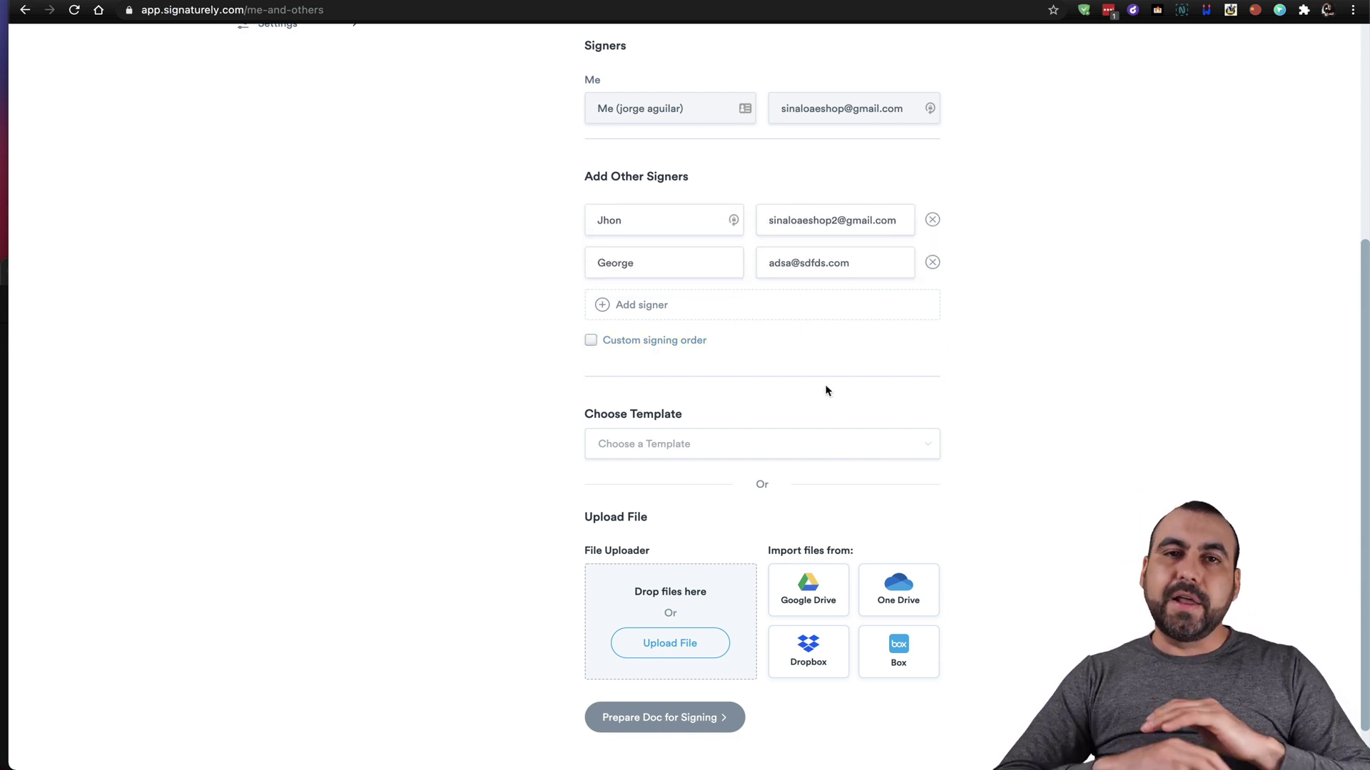
scroll(826, 389, down, 2)
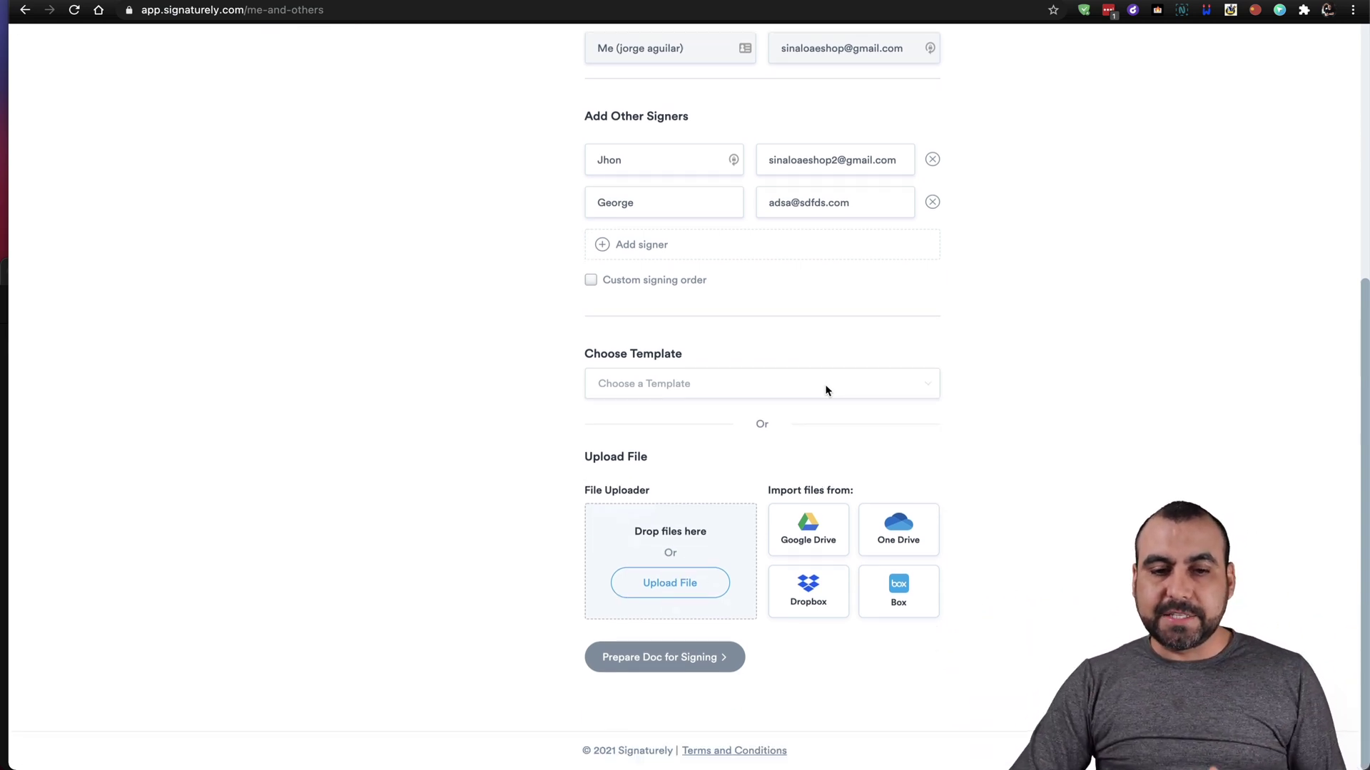
click(797, 392)
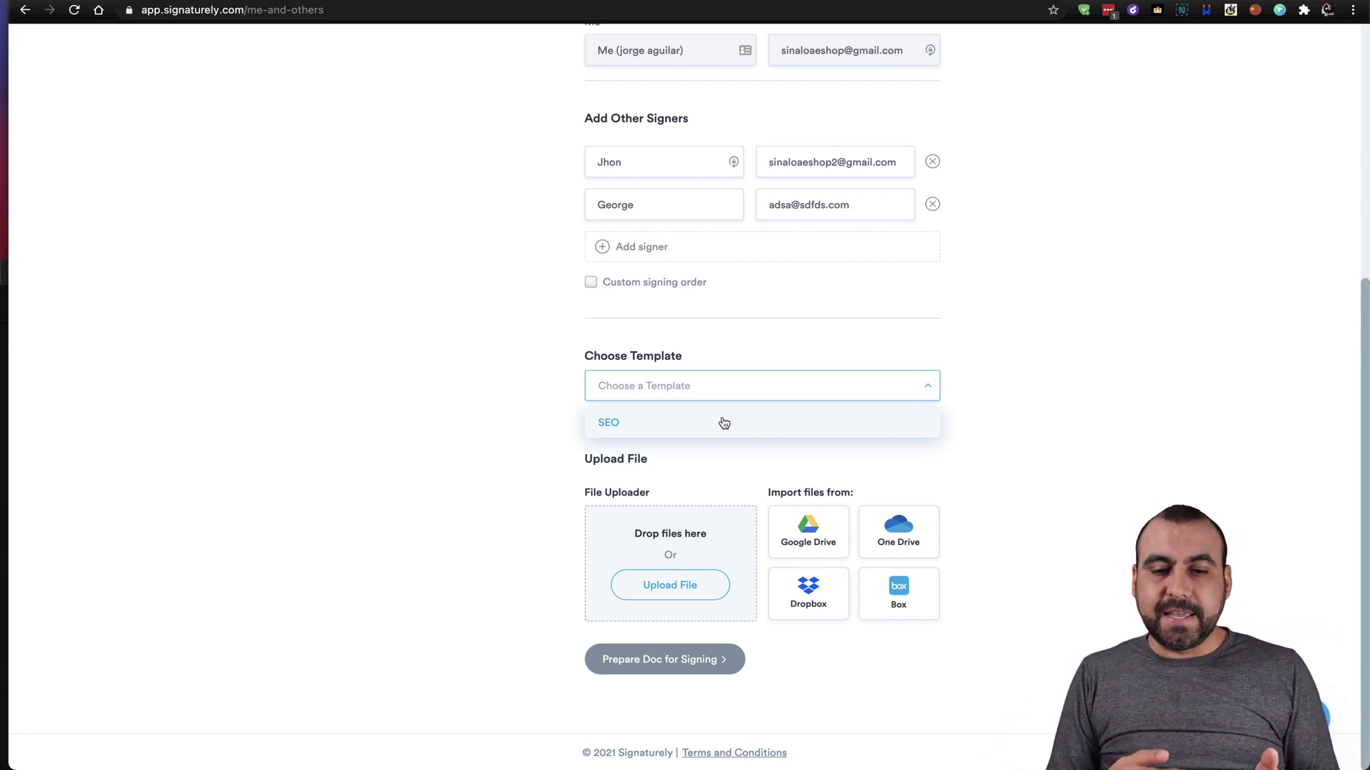
Upload Signaturely-SEO-Proposal-Template.pdf from the Desktop and scroll through the 10-page proposal.
click(530, 534)
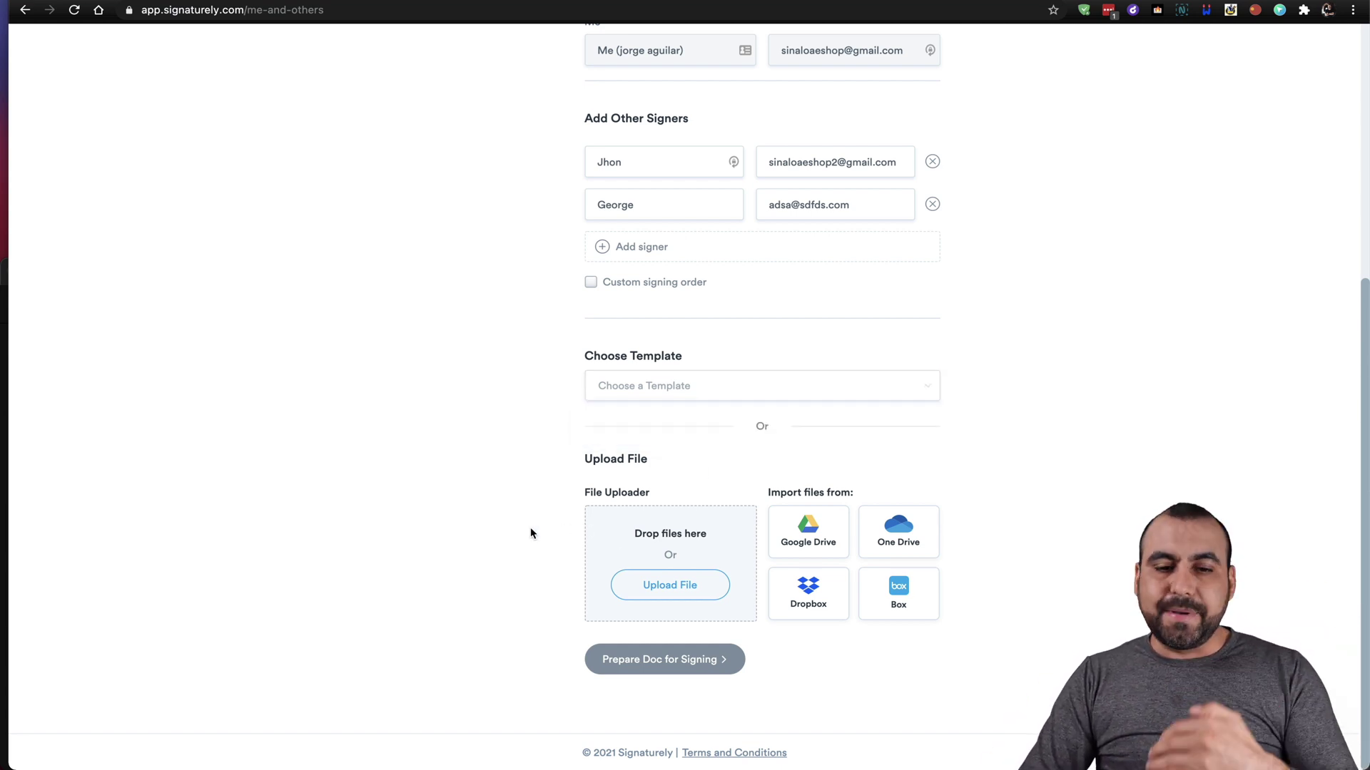
click(676, 593)
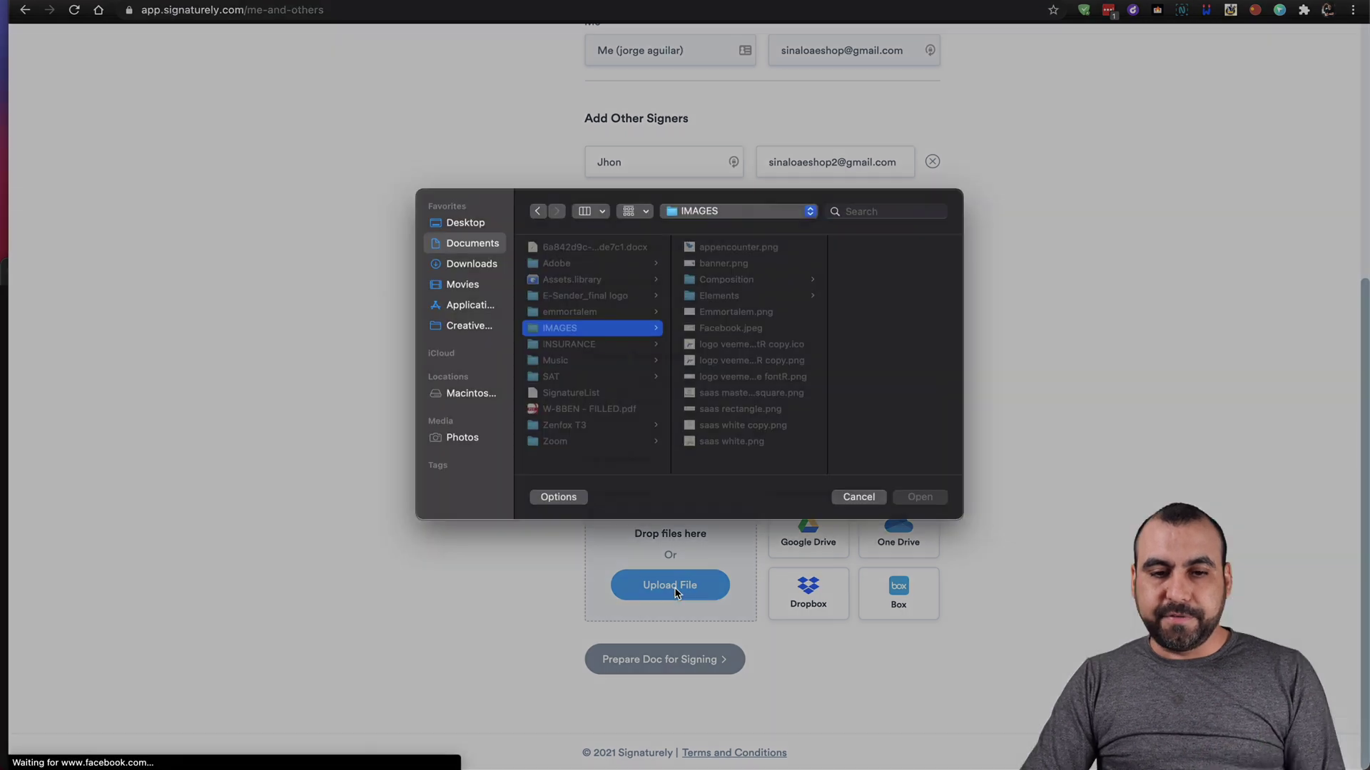
click(452, 237)
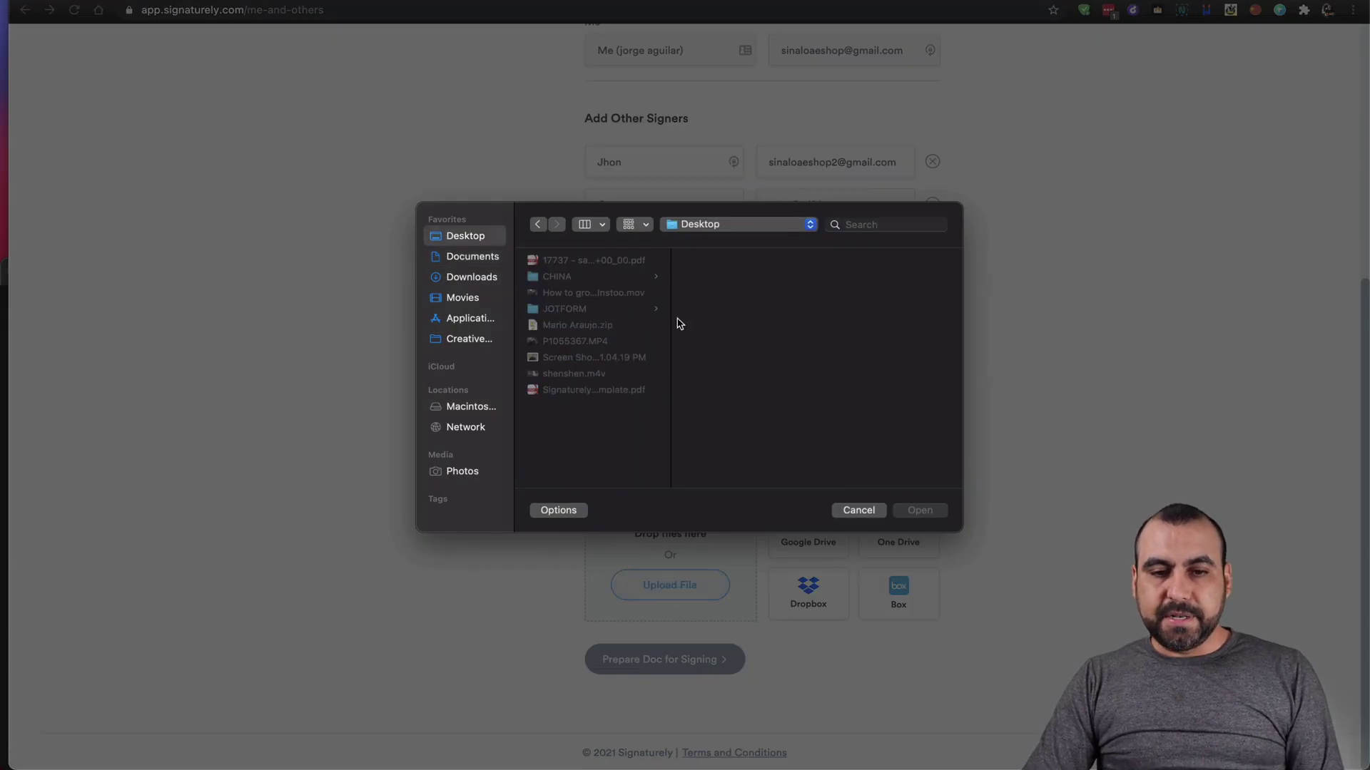
click(605, 392)
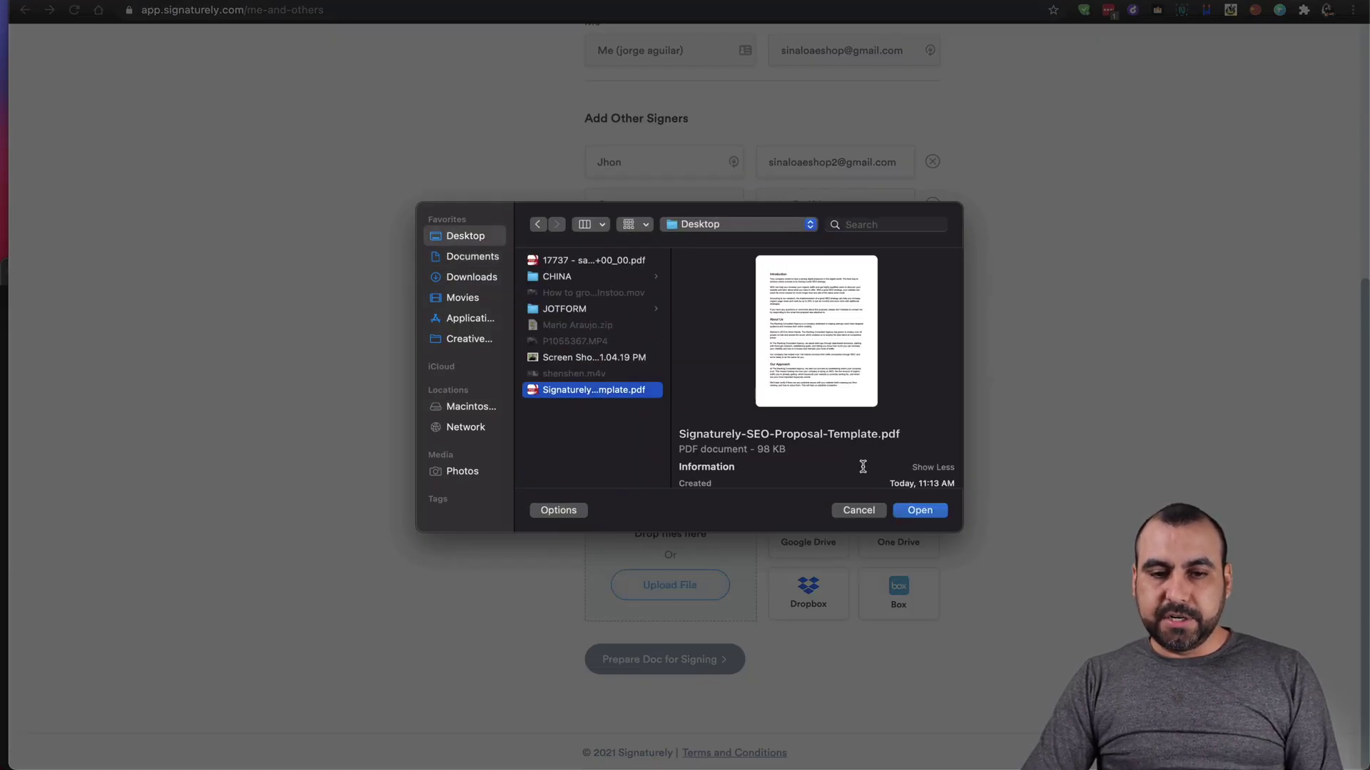
click(933, 511)
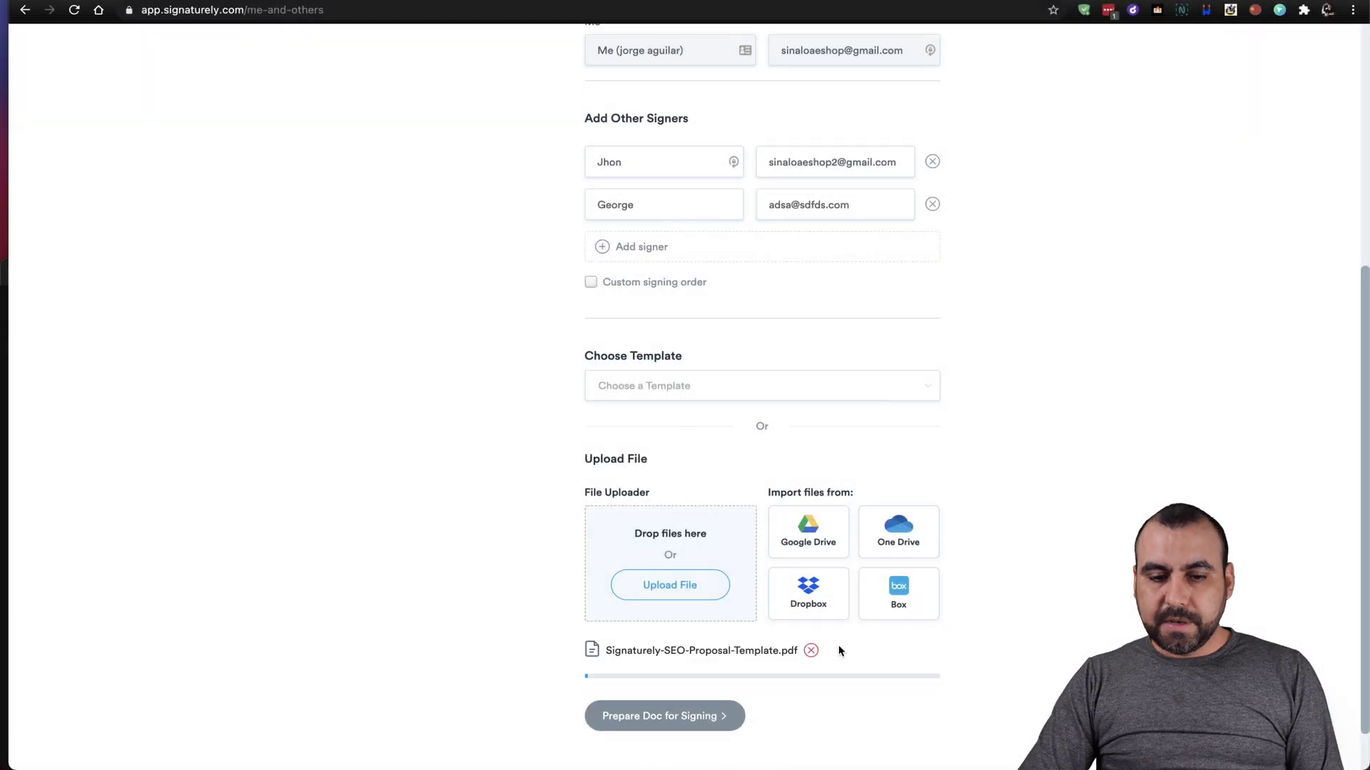
scroll(913, 691, down, 2)
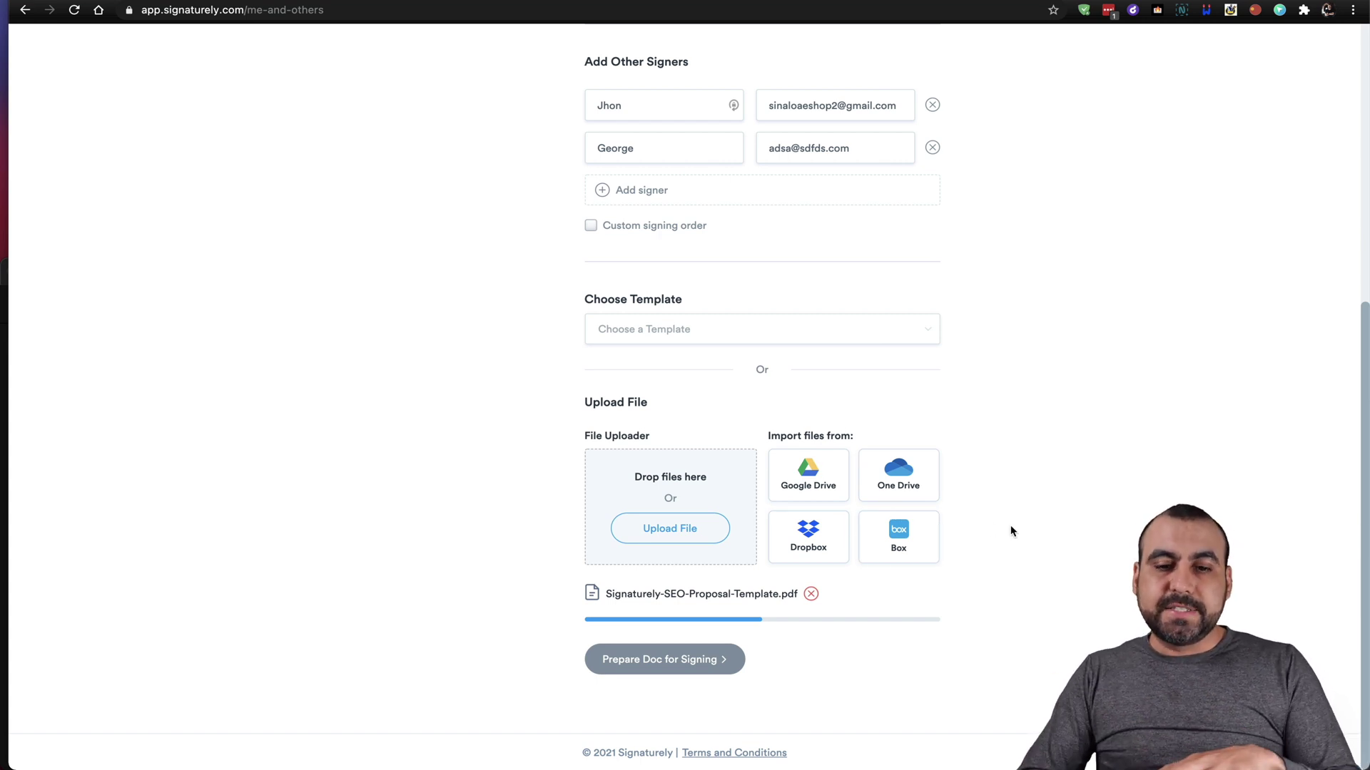
scroll(1010, 529, up, 10)
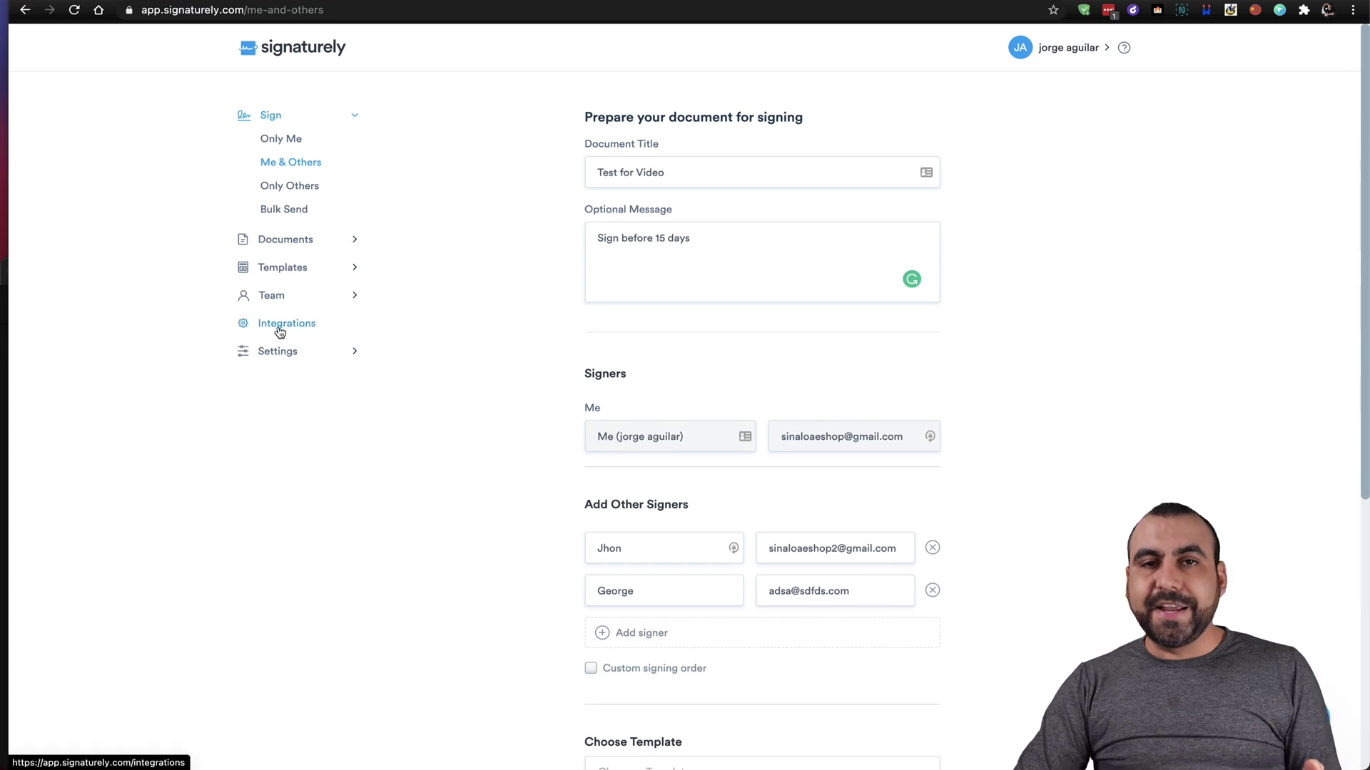
scroll(428, 468, down, 10)
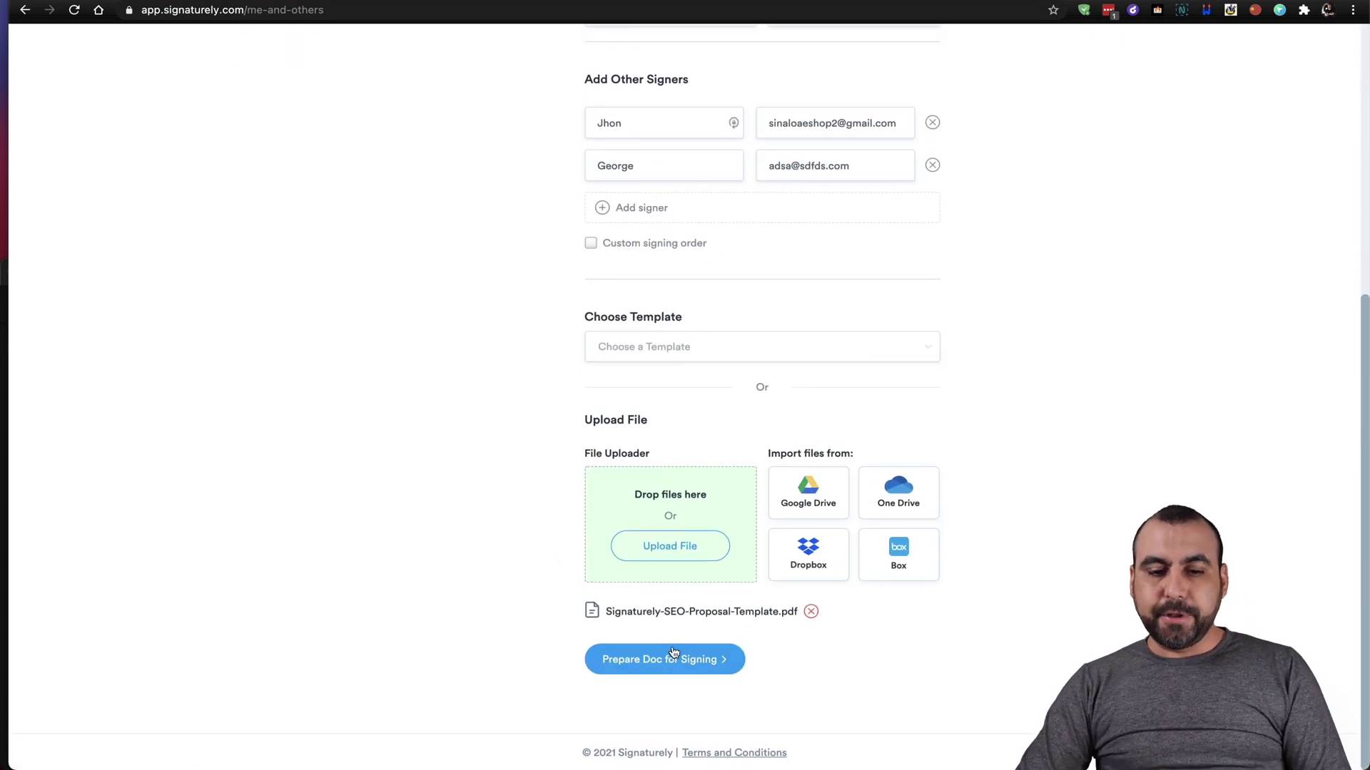
In the field editor, place a Sign field in the last page's Acceptance section.
click(684, 659)
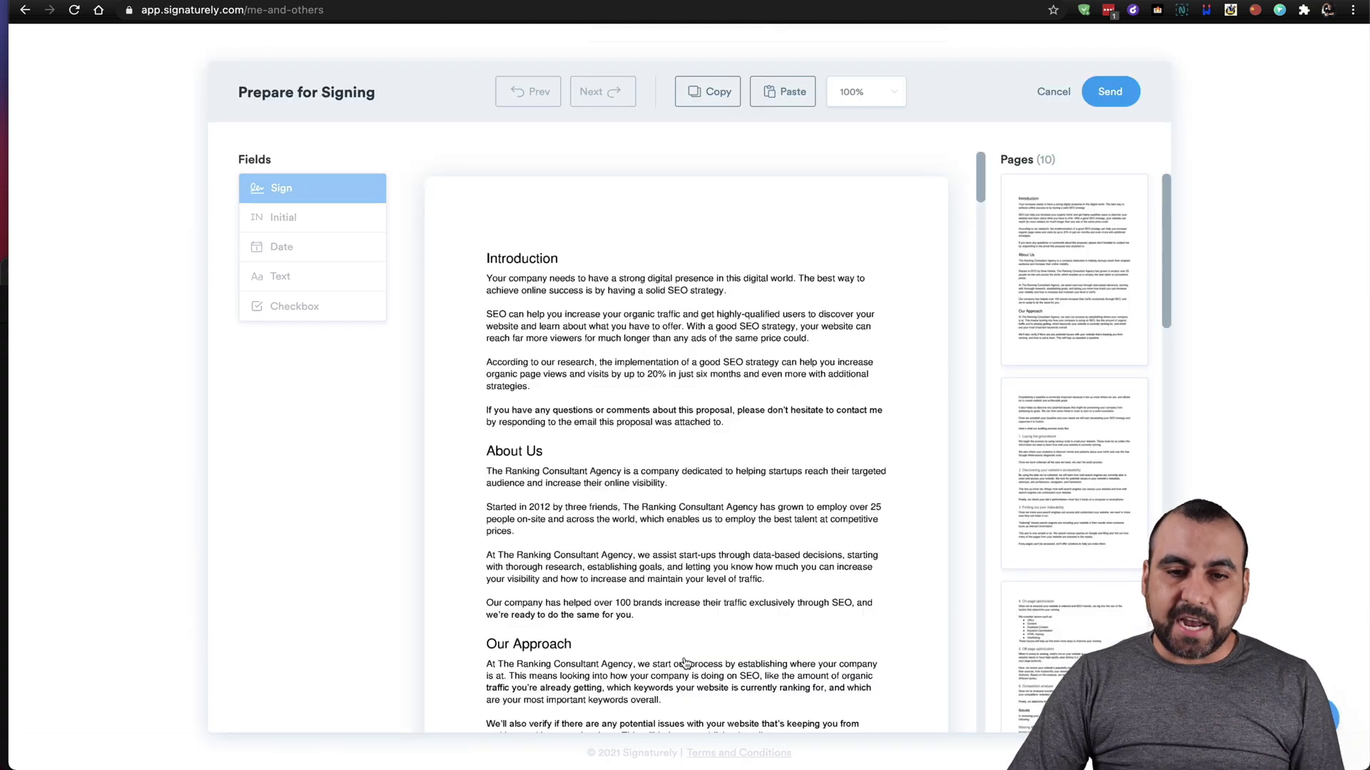
scroll(750, 545, down, 20)
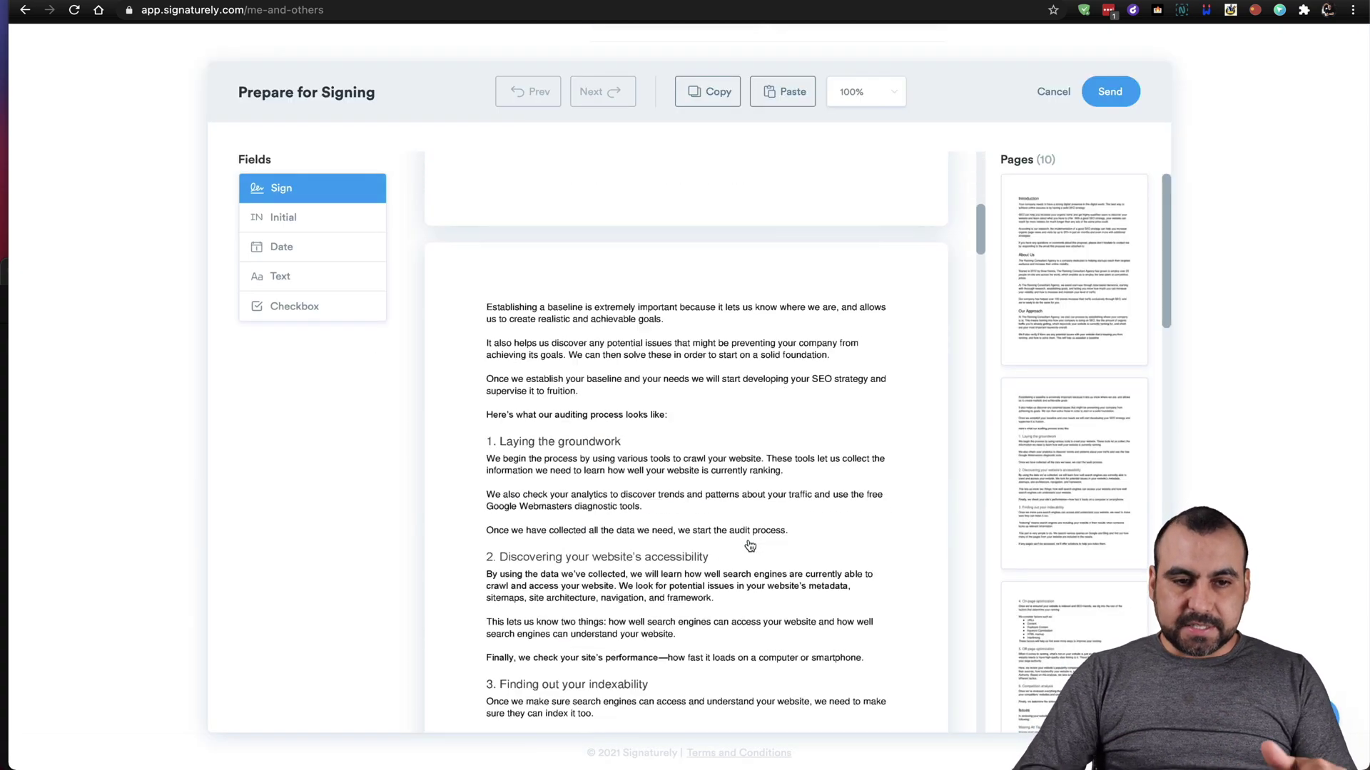
scroll(749, 546, down, 20)
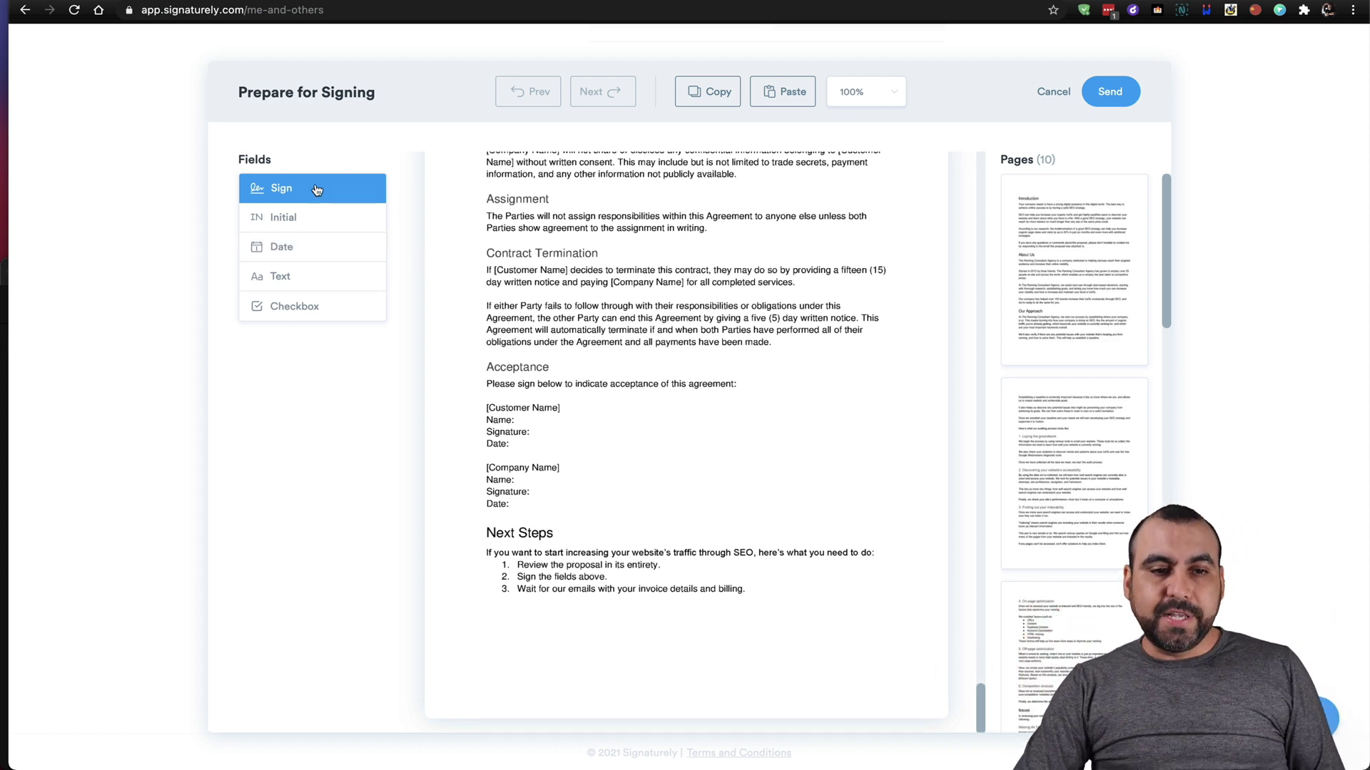
mouse_move(285, 192)
mouse_down()
mouse_move(646, 389)
mouse_move(617, 451)
mouse_move(637, 483)
mouse_move(605, 470)
mouse_up()
Add a Sign field beside [Customer Name] for the second signer and delete the stray copy.
mouse_move(303, 196)
mouse_down()
mouse_move(437, 221)
mouse_move(613, 407)
mouse_up()
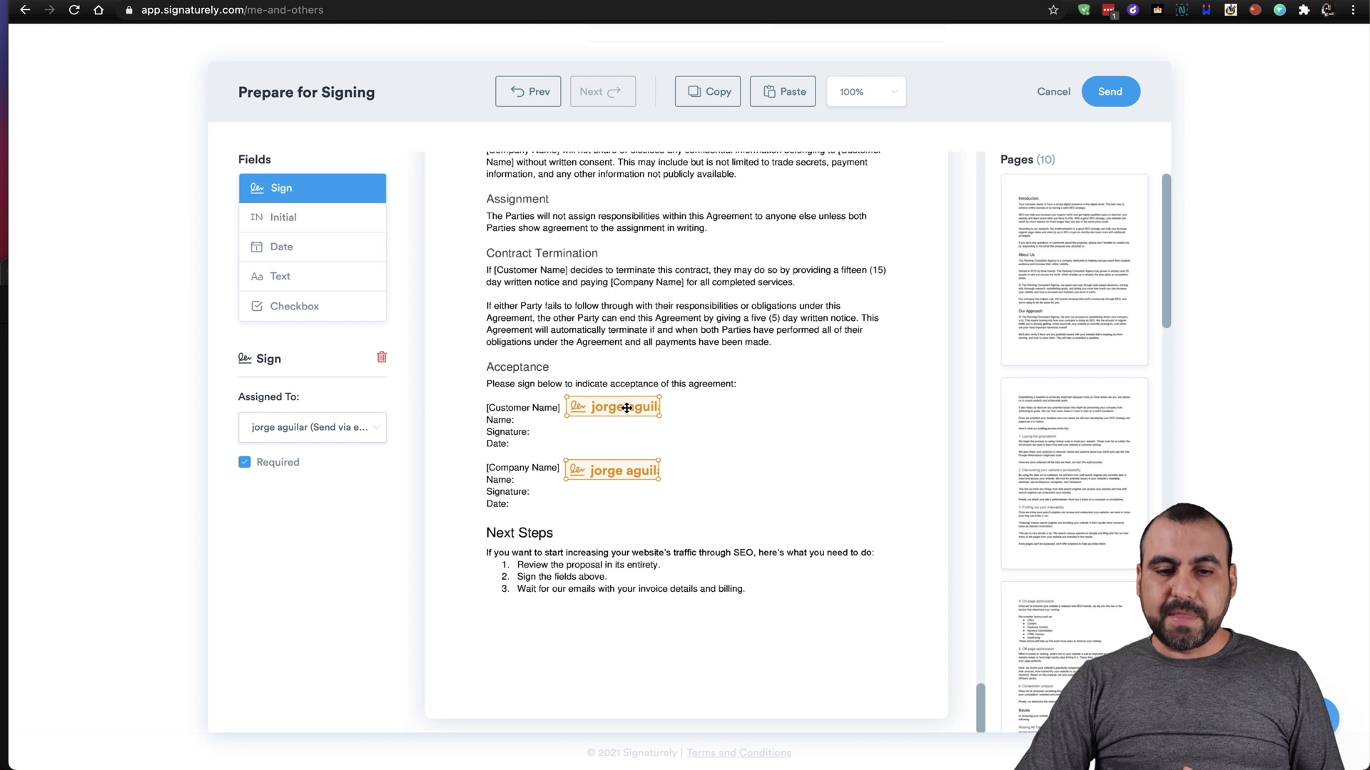
click(626, 405)
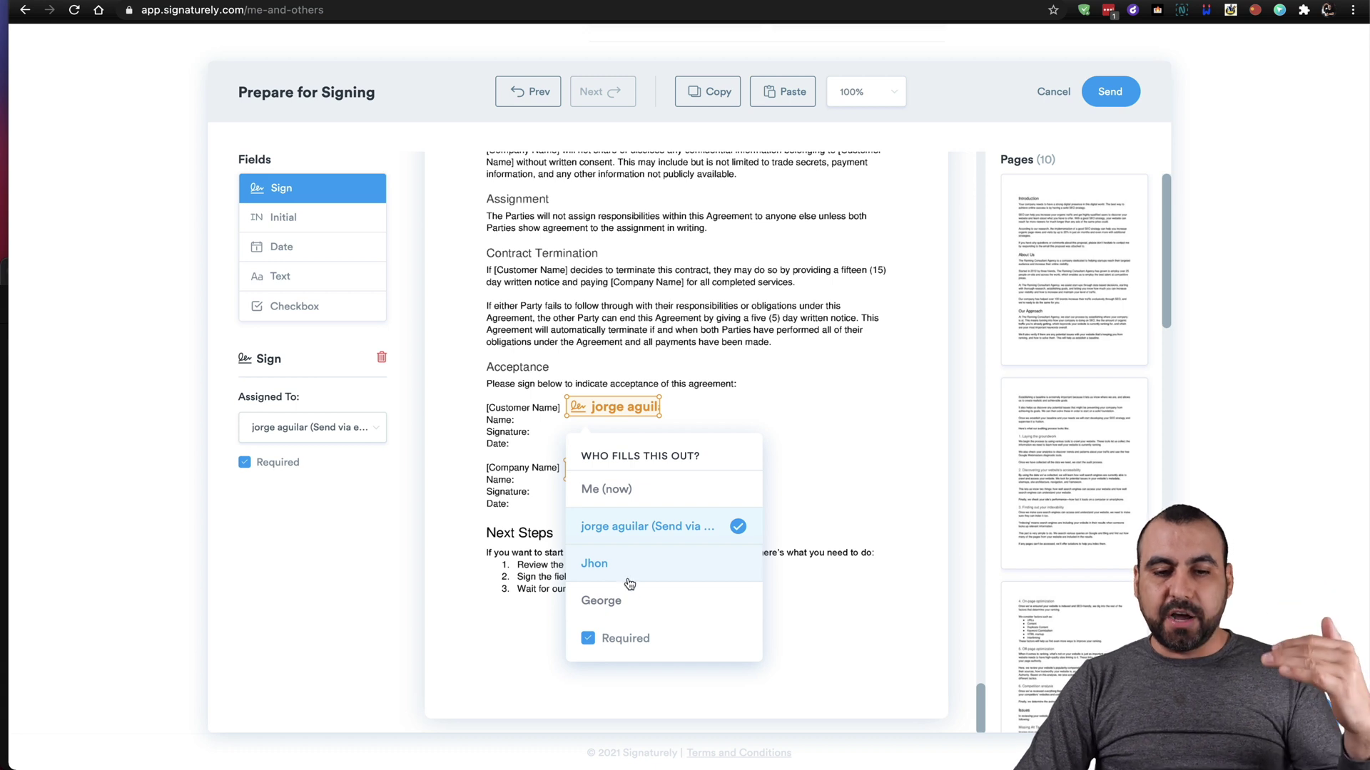
click(653, 564)
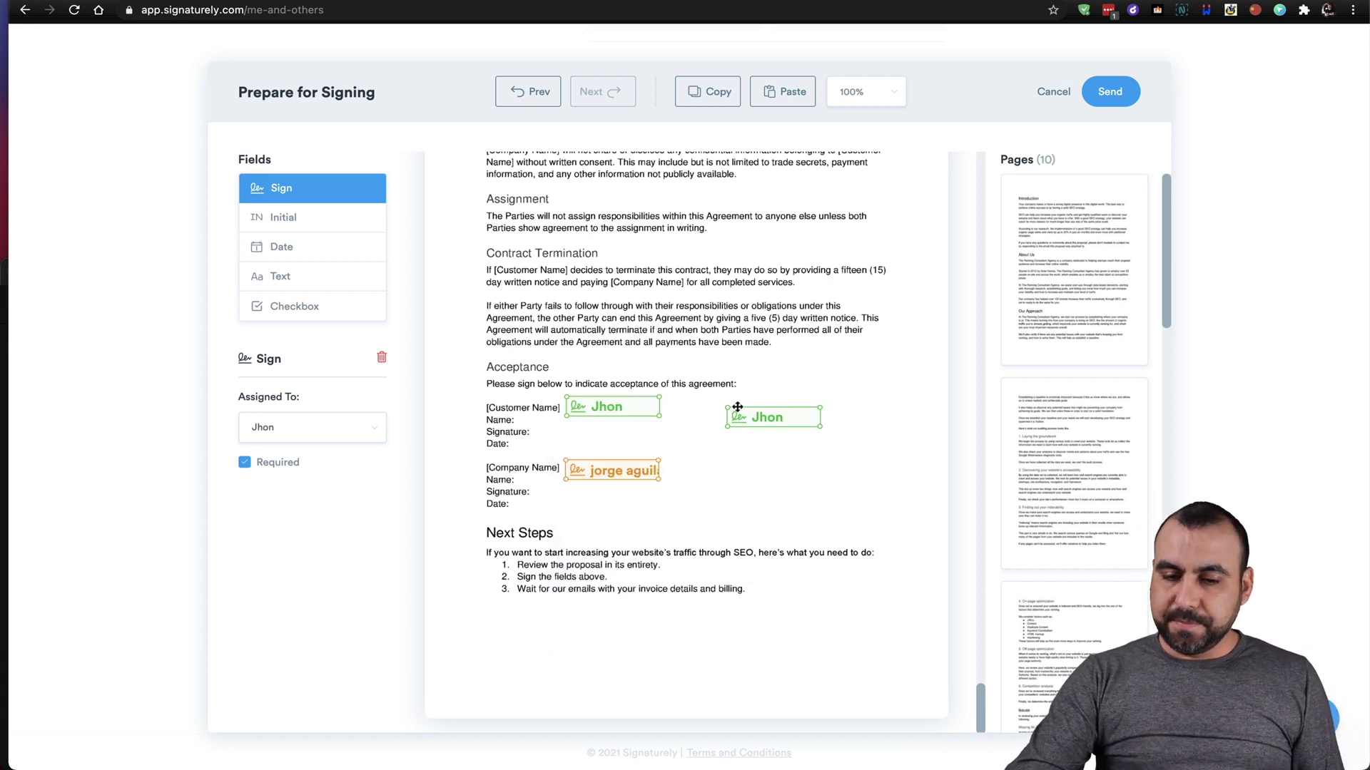
key(Delete)
click(826, 448)
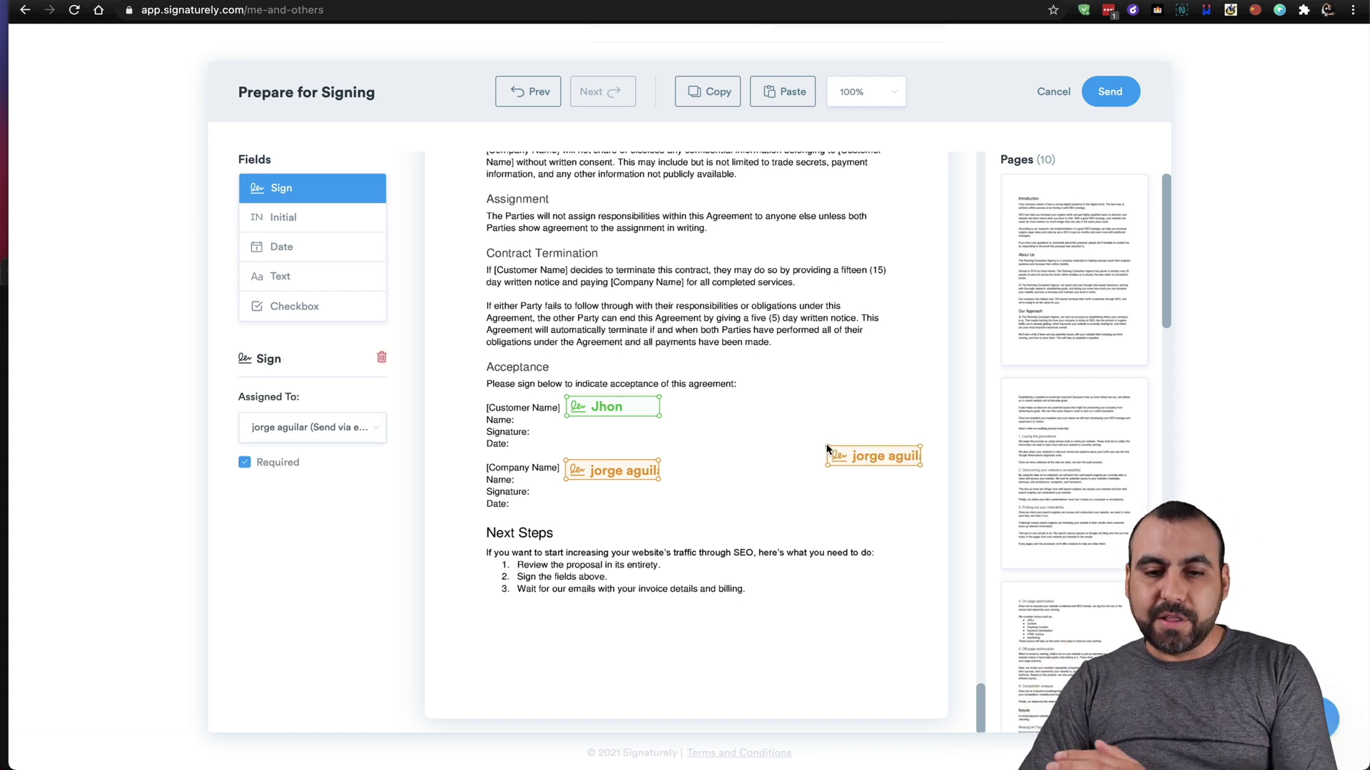
key(Delete)
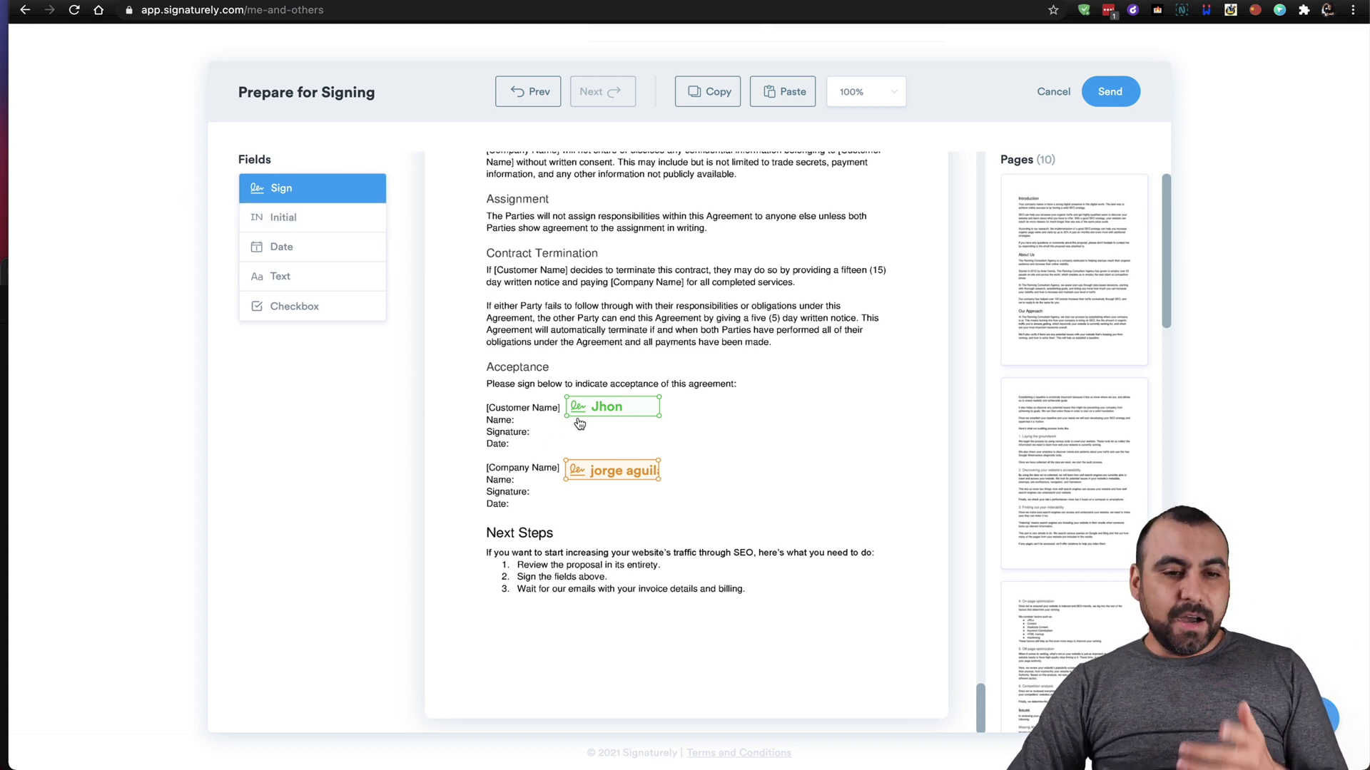
Place an initials field beside the customer signature, assigned to the second signer.
drag(343, 225, 753, 410)
click(754, 407)
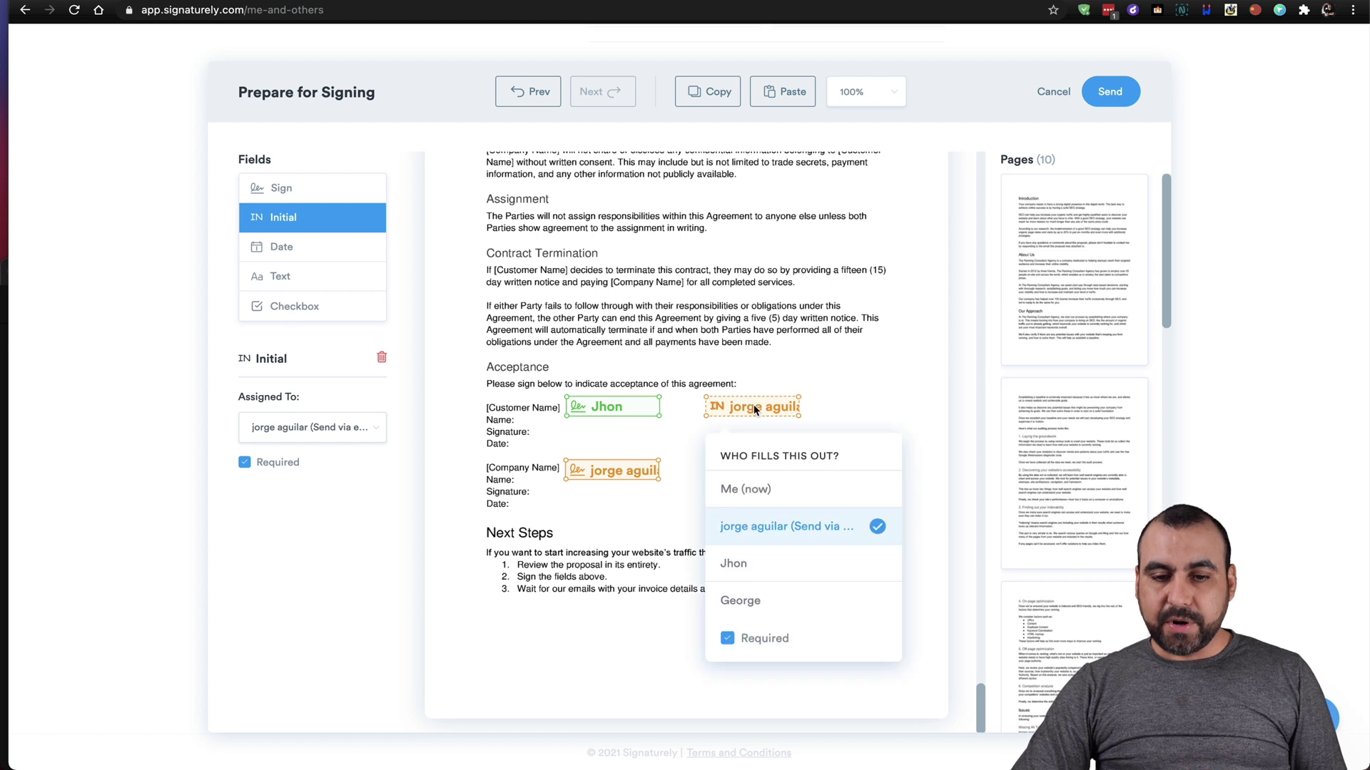
click(740, 565)
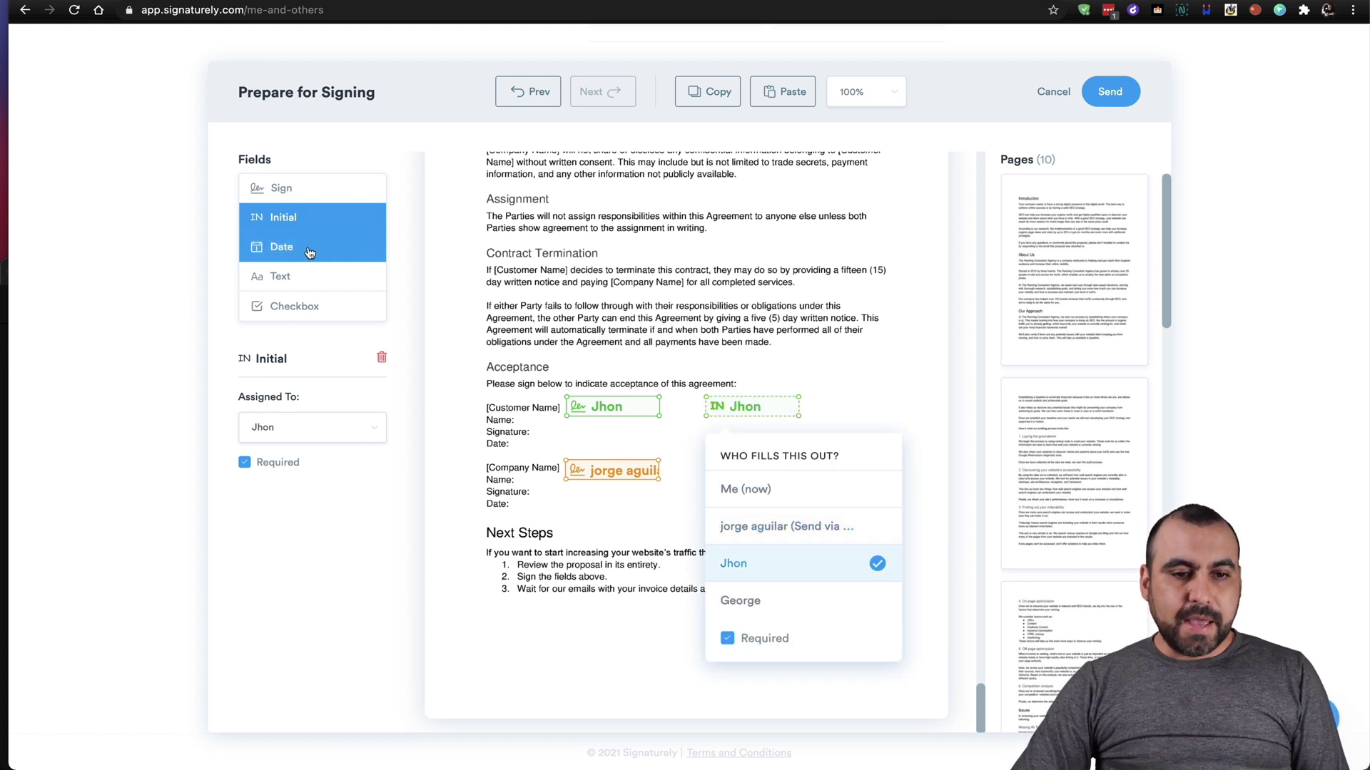
Add date and text fields below Next Steps and a checkbox under the customer signature, then save.
drag(309, 254, 503, 686)
drag(289, 277, 568, 634)
click(569, 632)
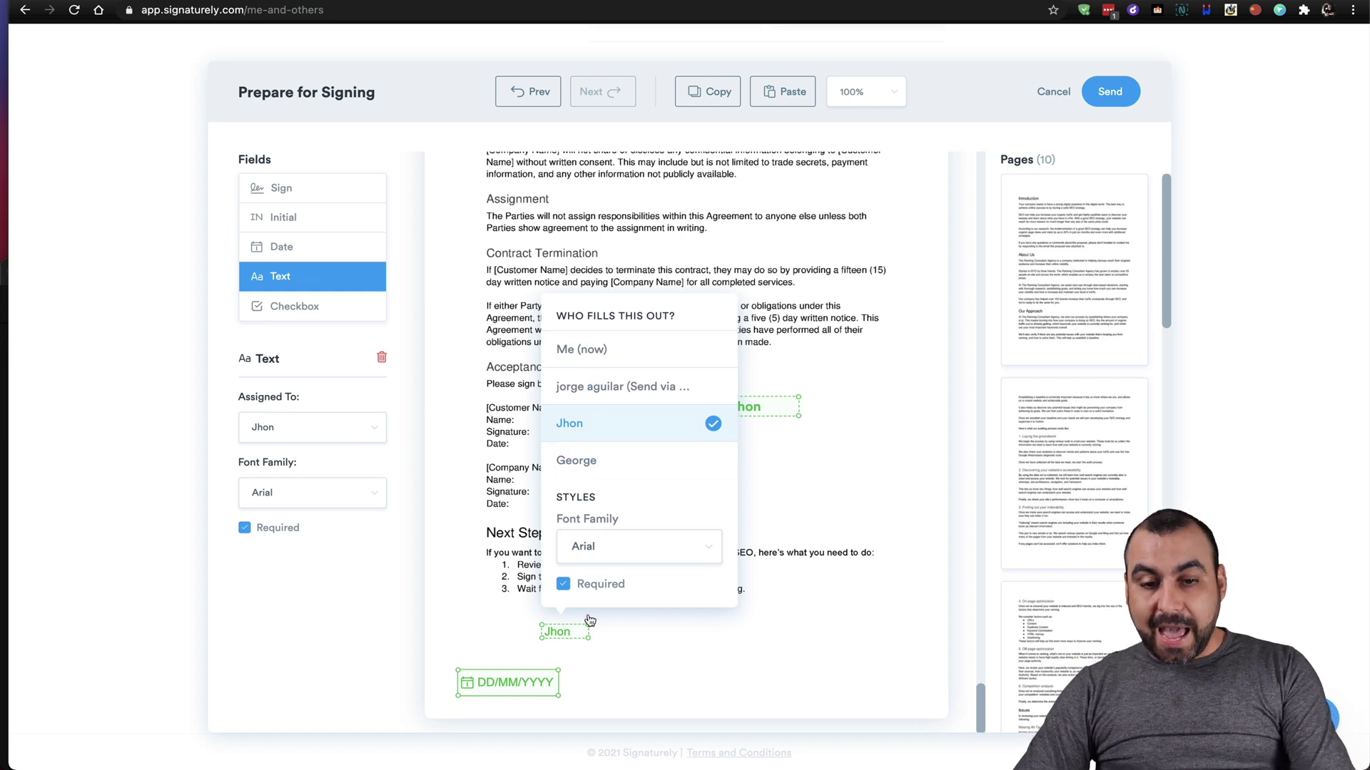
drag(574, 634, 501, 641)
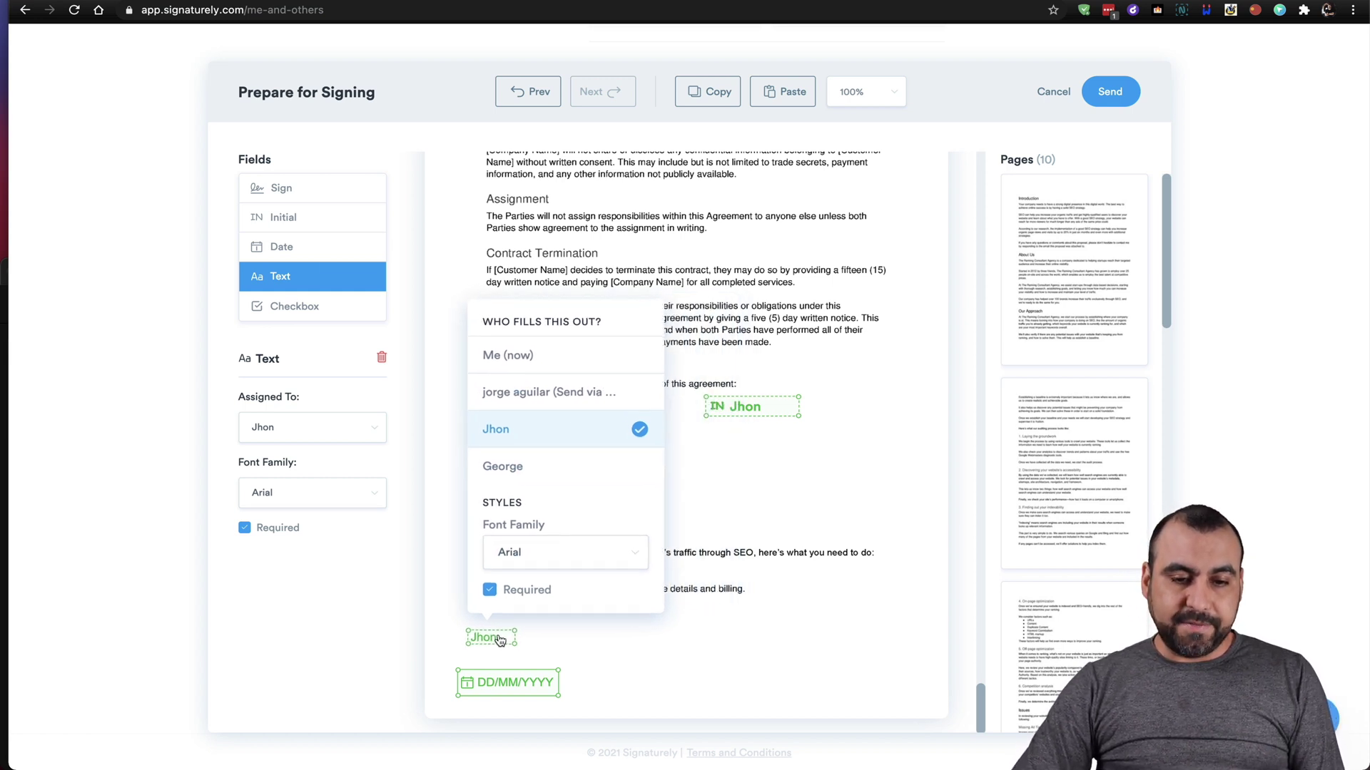
mouse_move(331, 307)
mouse_down()
mouse_move(605, 633)
mouse_move(556, 636)
mouse_move(555, 435)
mouse_move(578, 436)
mouse_up()
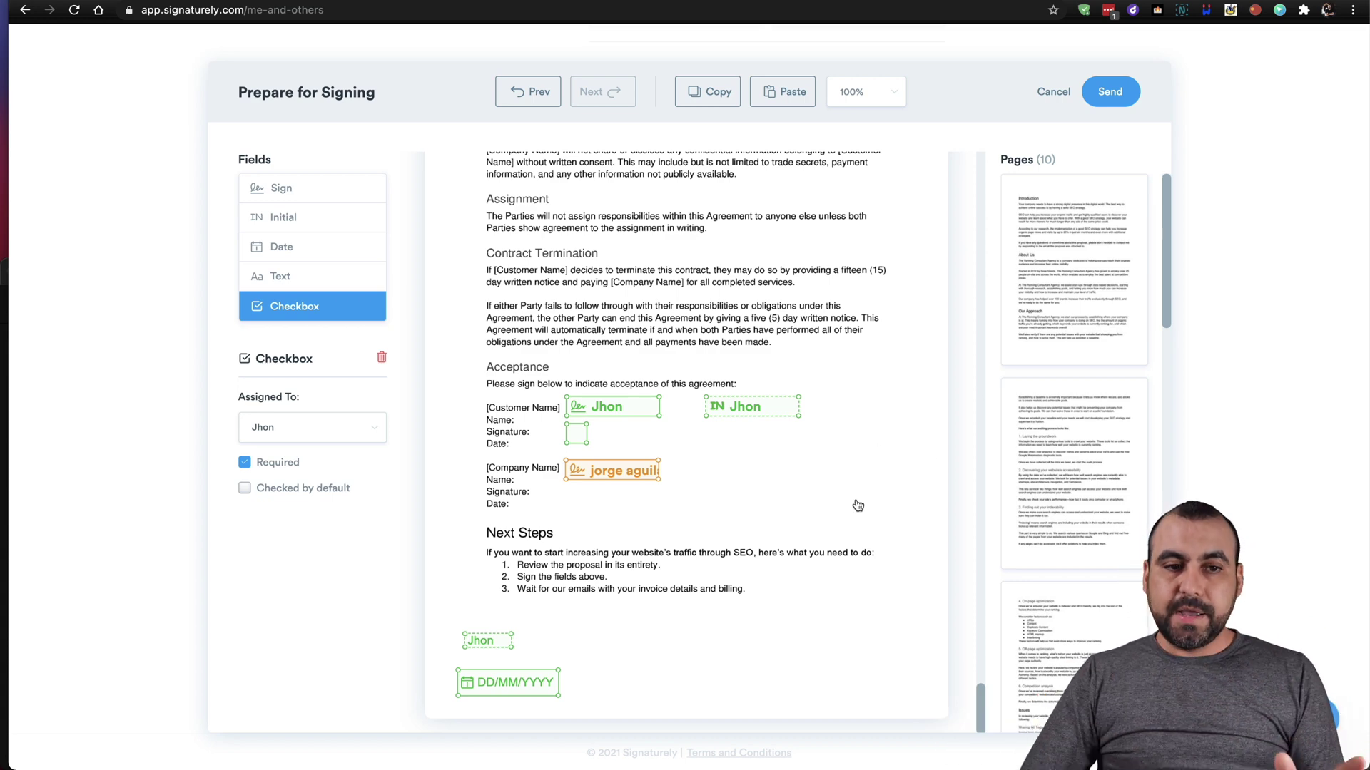
click(1108, 98)
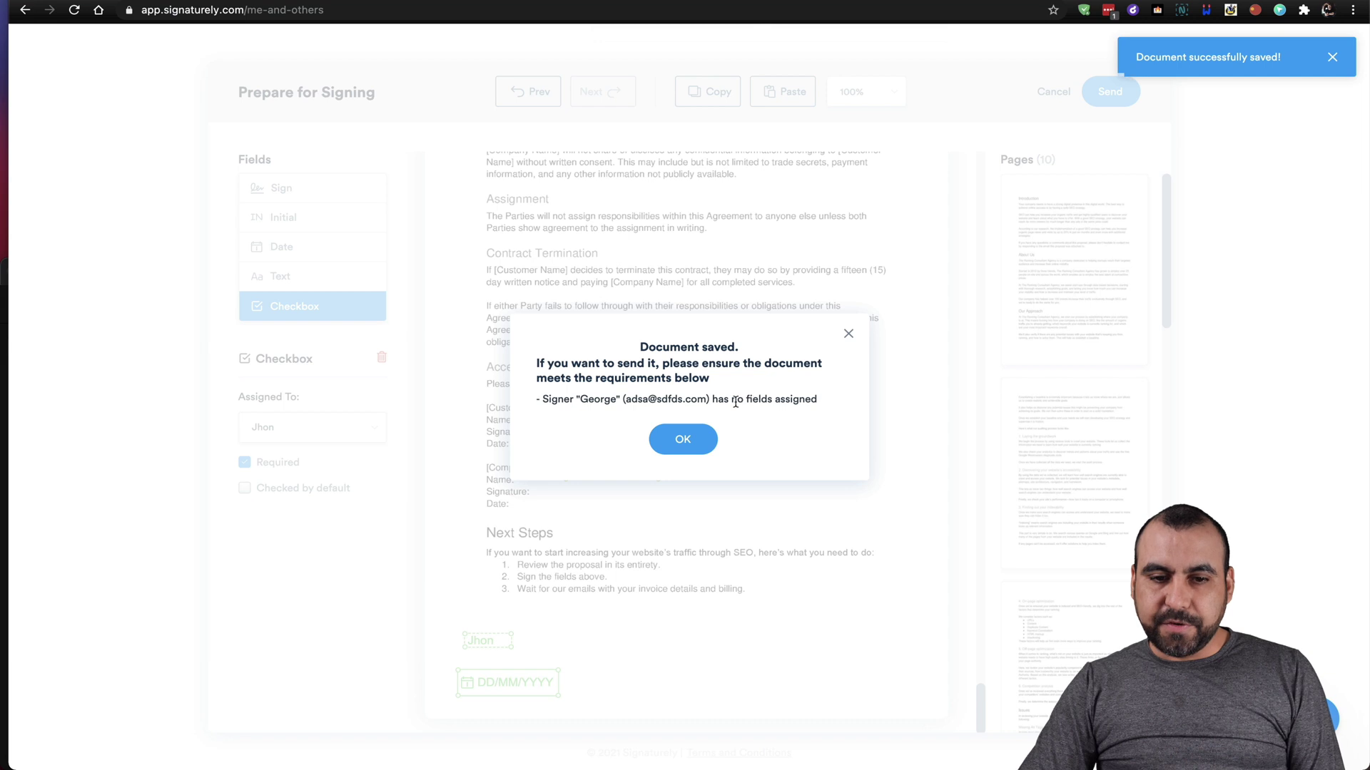
Dismiss the missing-fields warning, add a third-signer Sign field below Next Steps, and send the document.
click(682, 441)
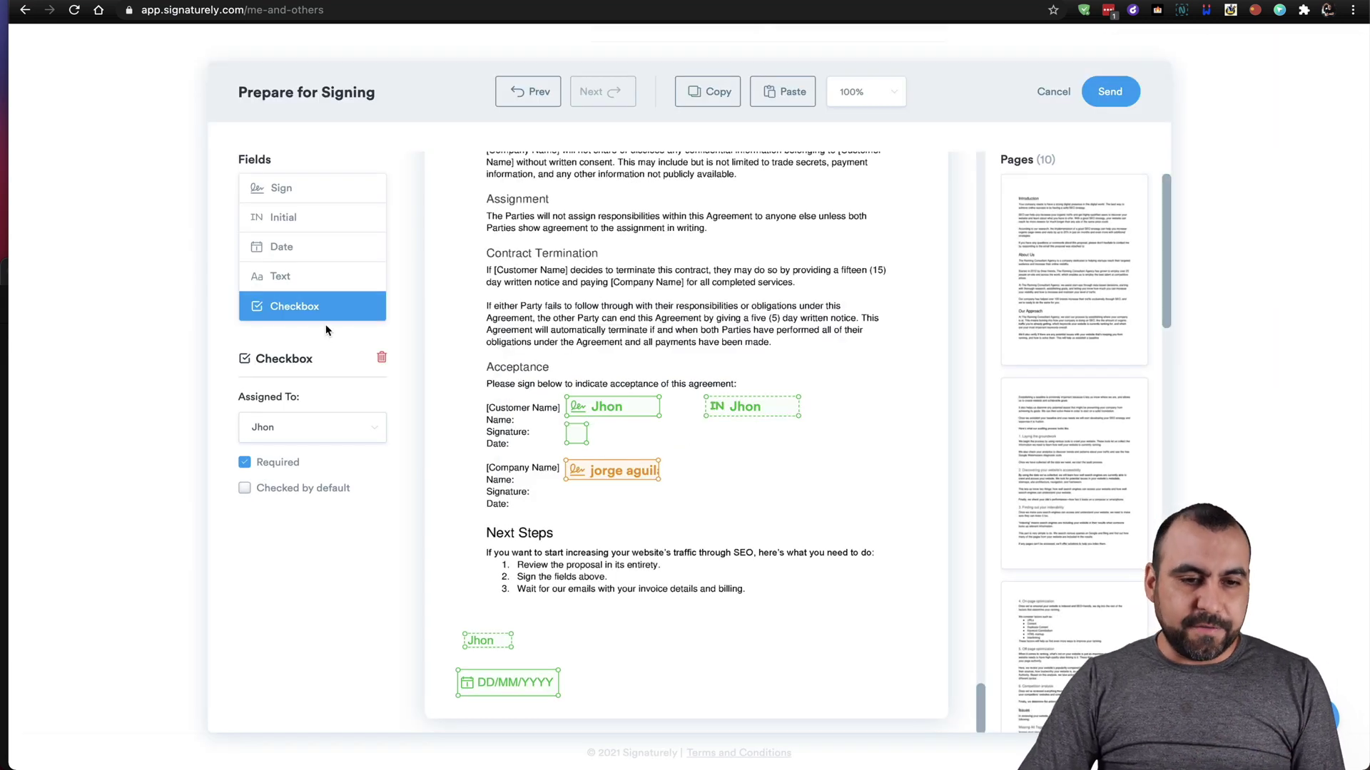
click(277, 189)
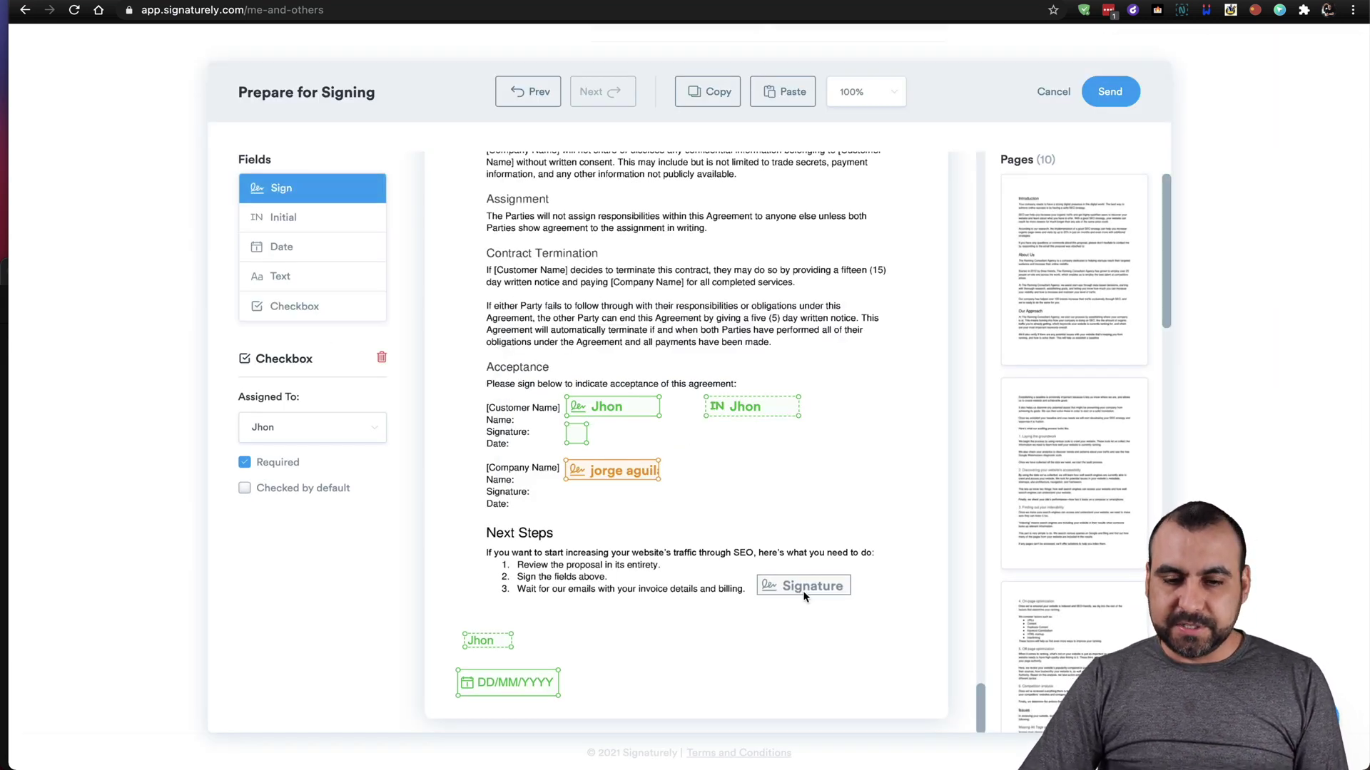
click(796, 640)
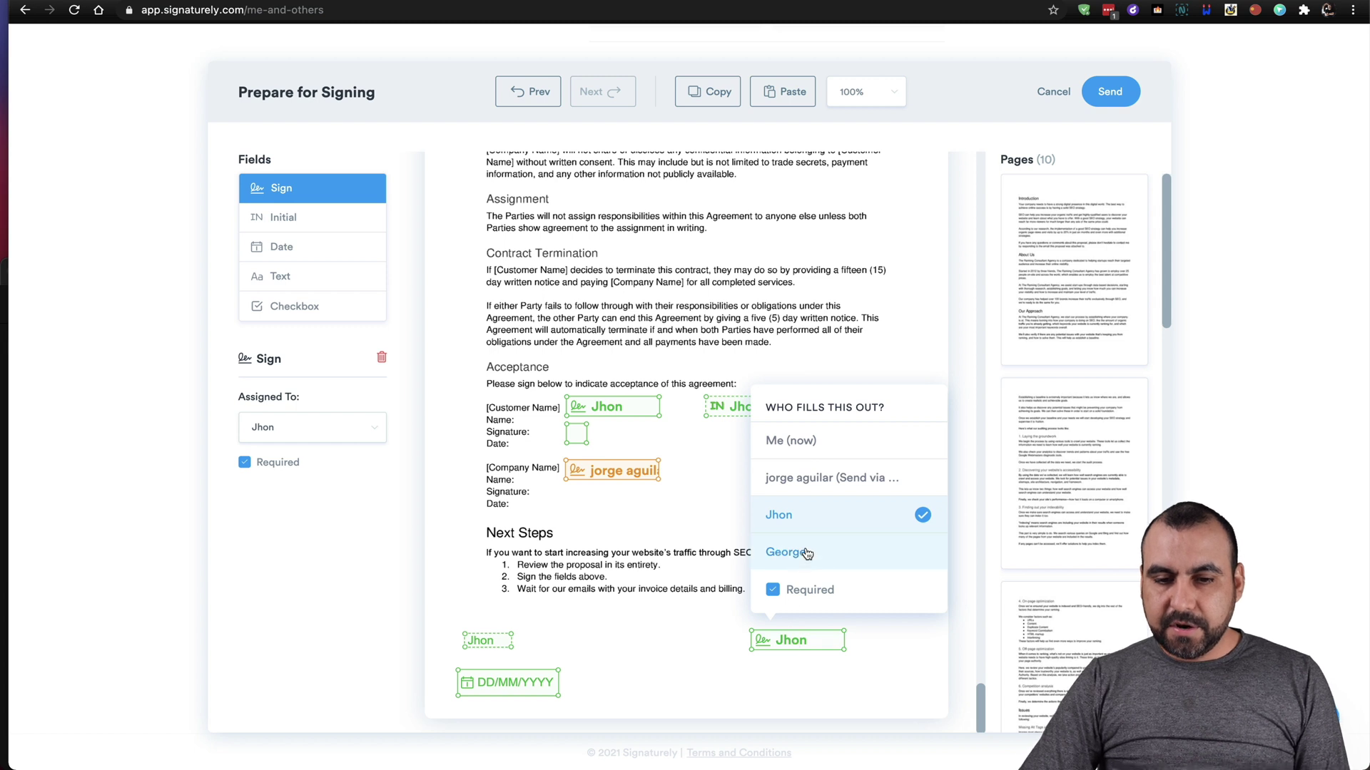
click(808, 553)
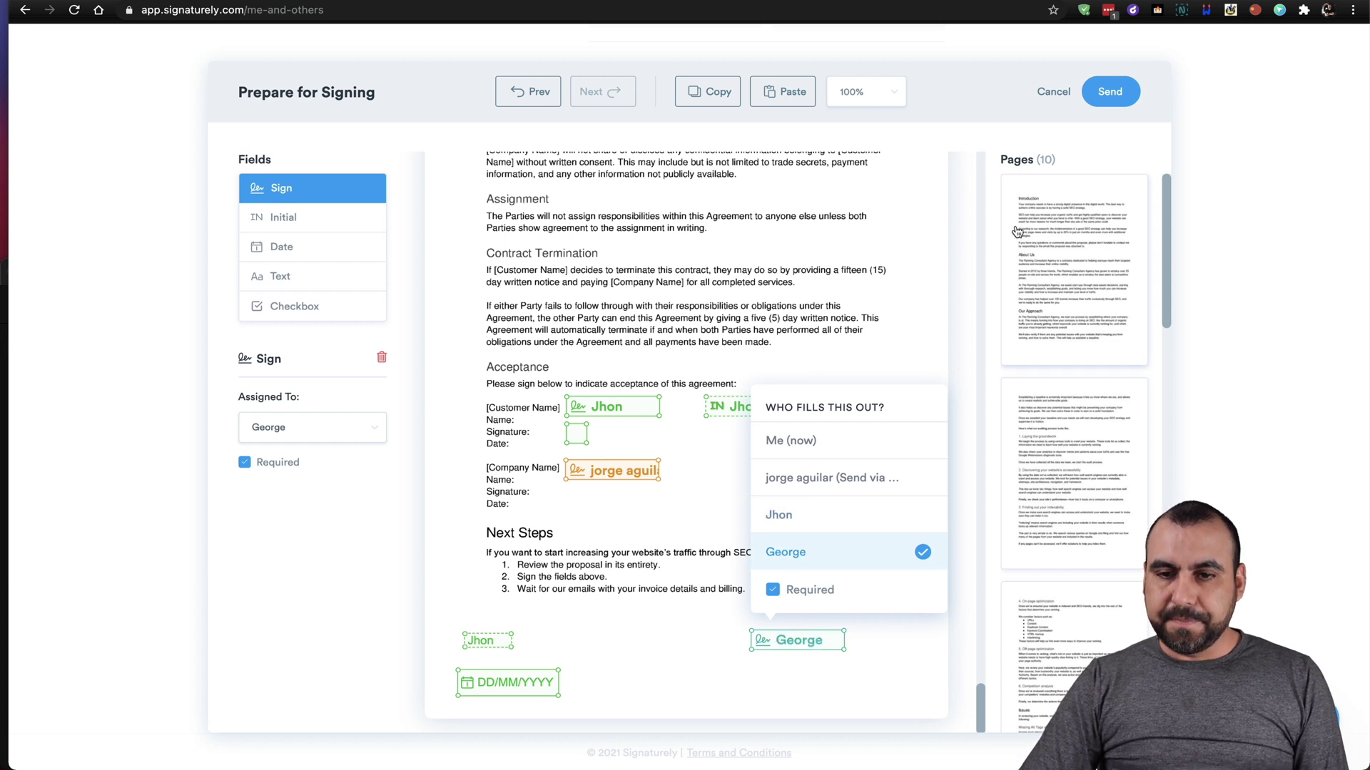
click(1107, 93)
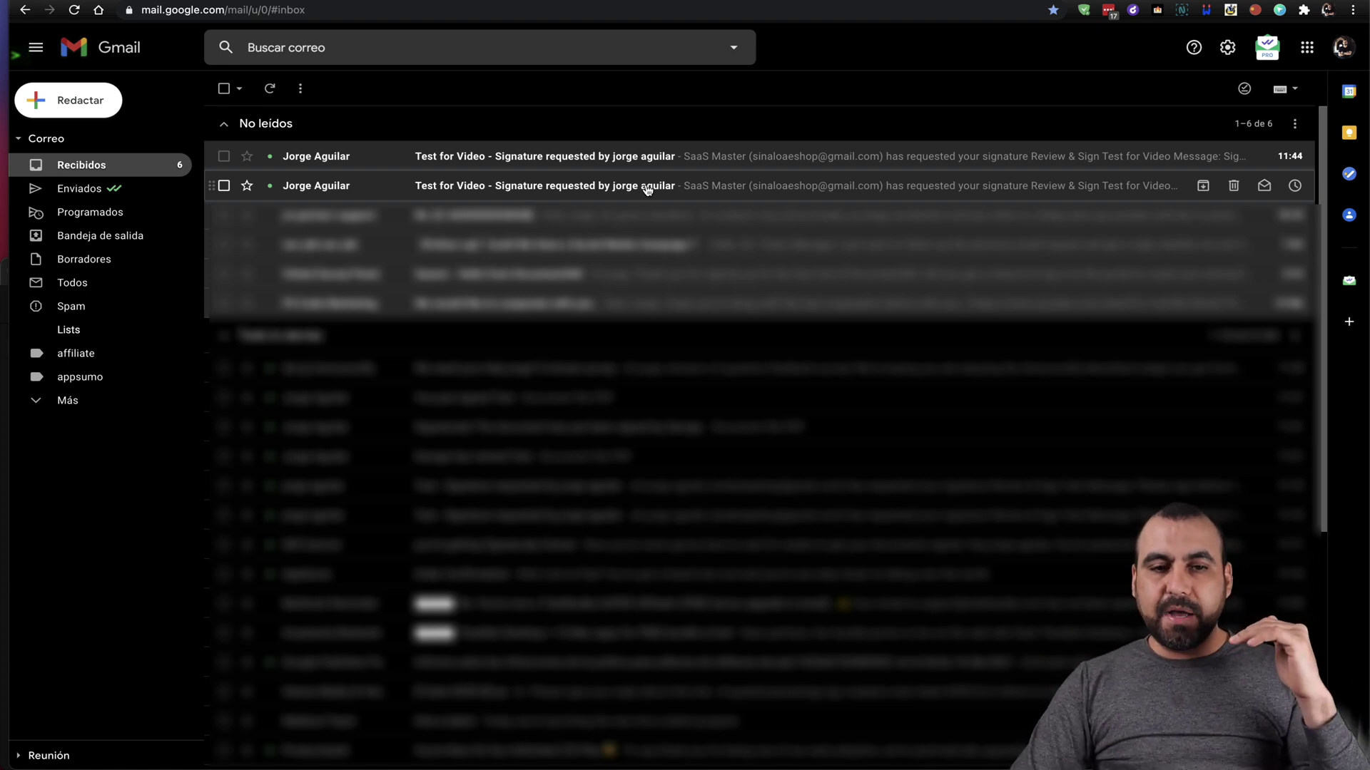
Open the 'Test for Video' signature request e-mail and read through its message and View Document link.
click(656, 166)
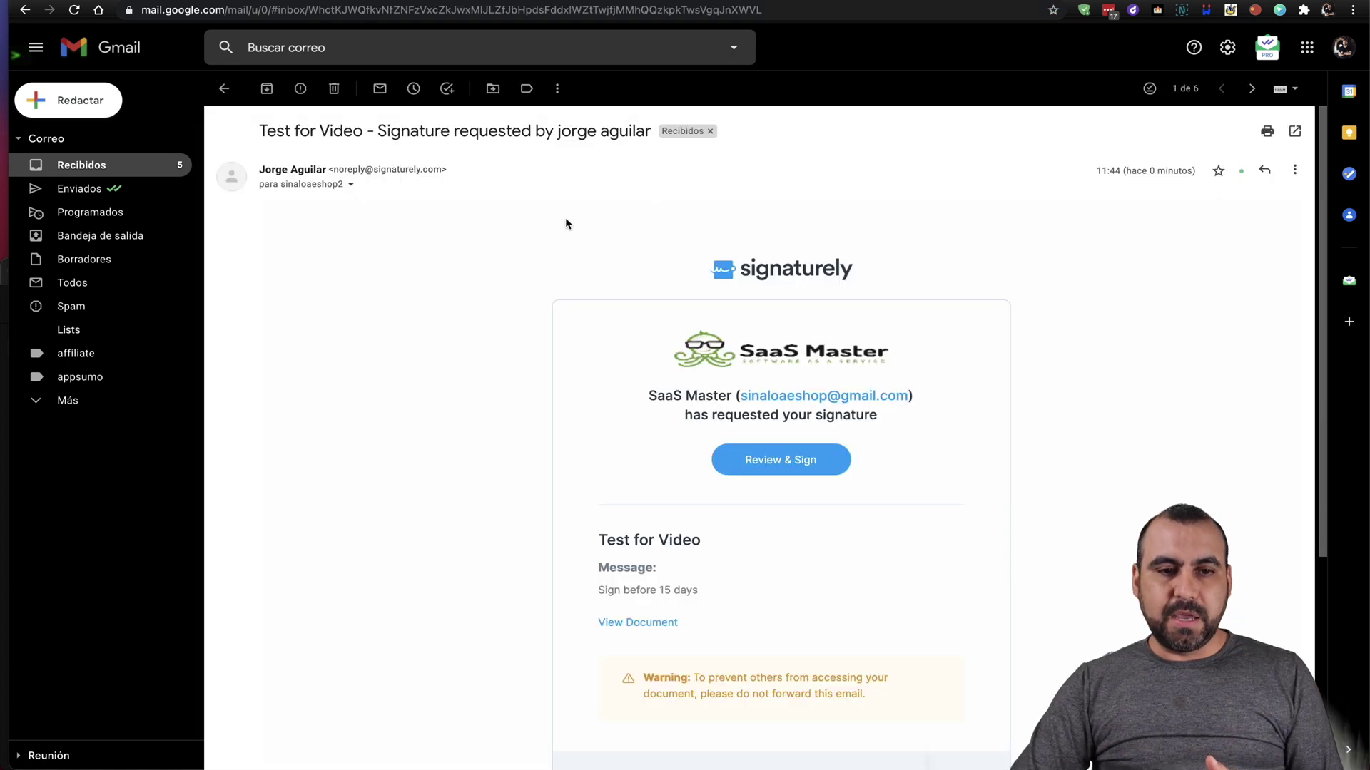
click(331, 190)
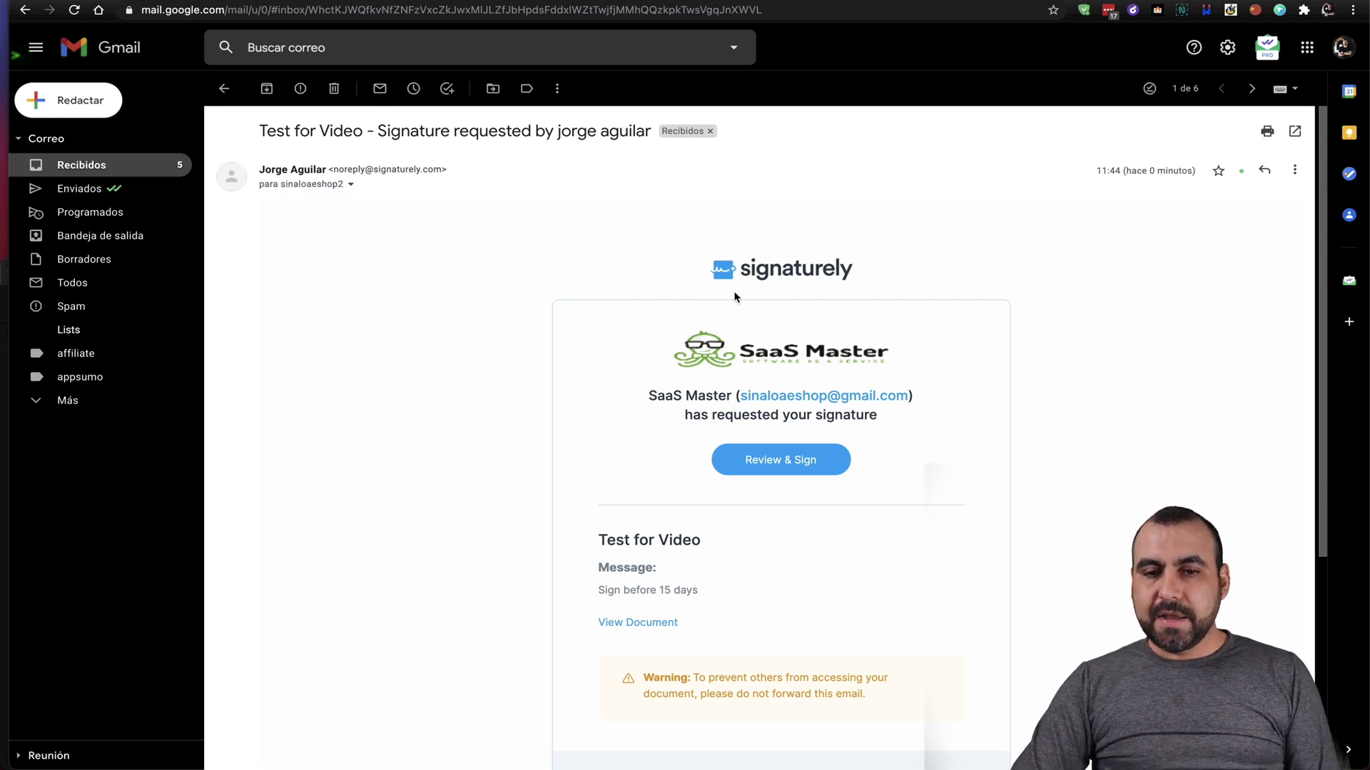
scroll(734, 297, down, 3)
scroll(730, 222, up, 1)
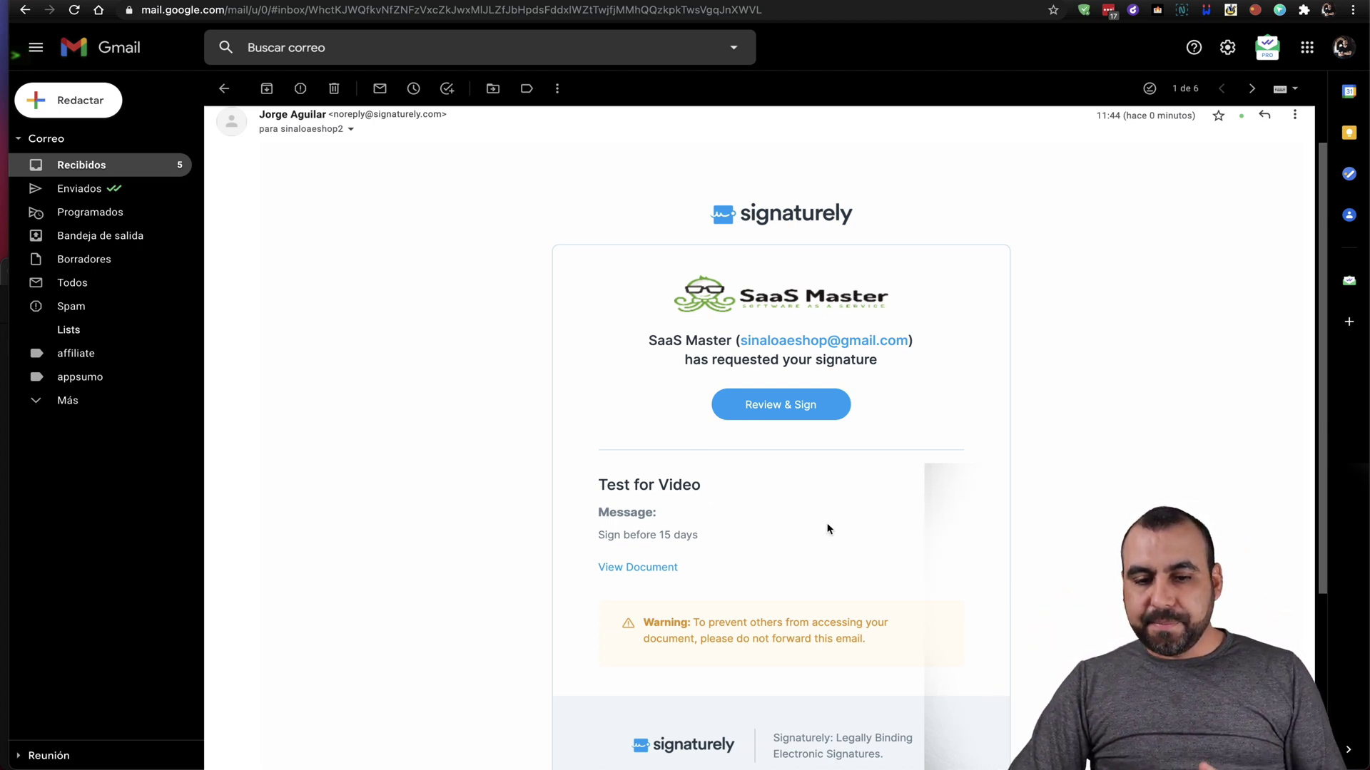
scroll(827, 528, down, 3)
scroll(828, 528, down, 2)
scroll(806, 574, up, 3)
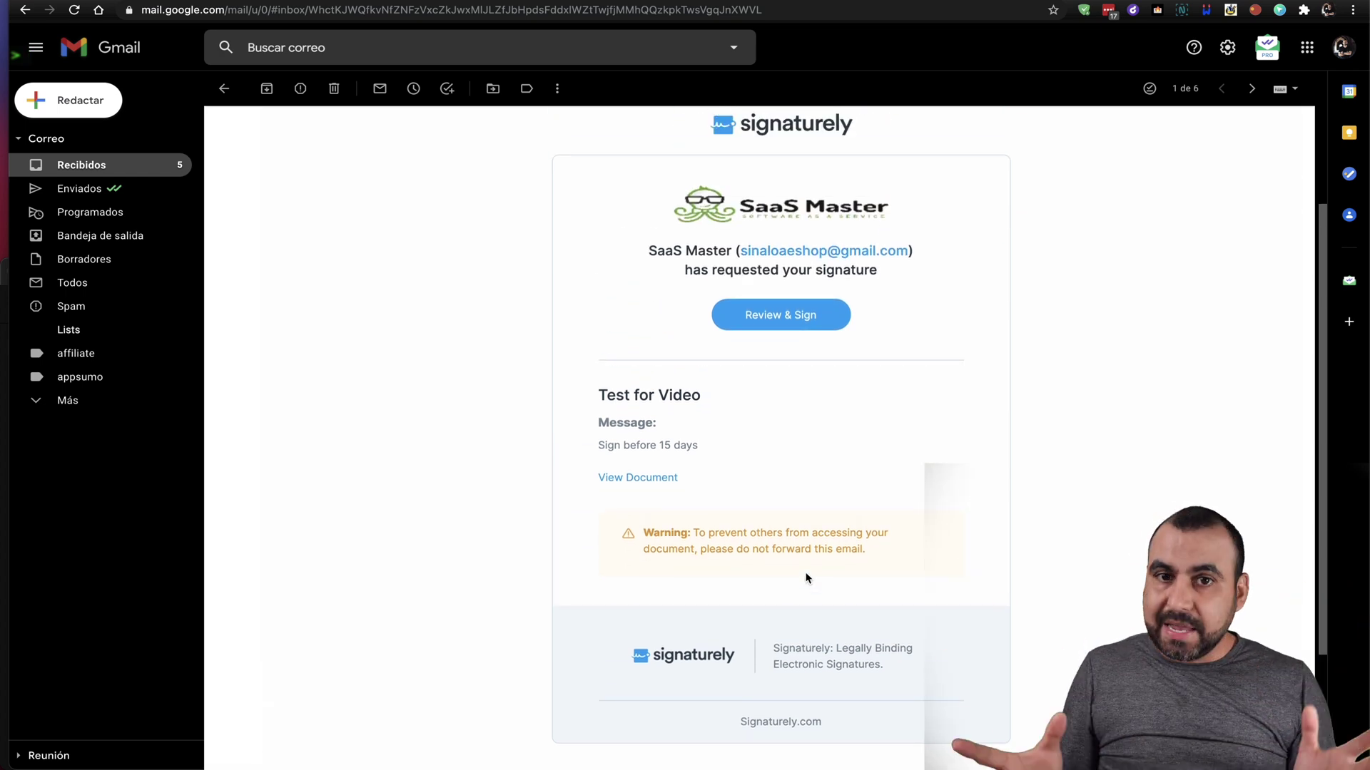
scroll(575, 328, up, 2)
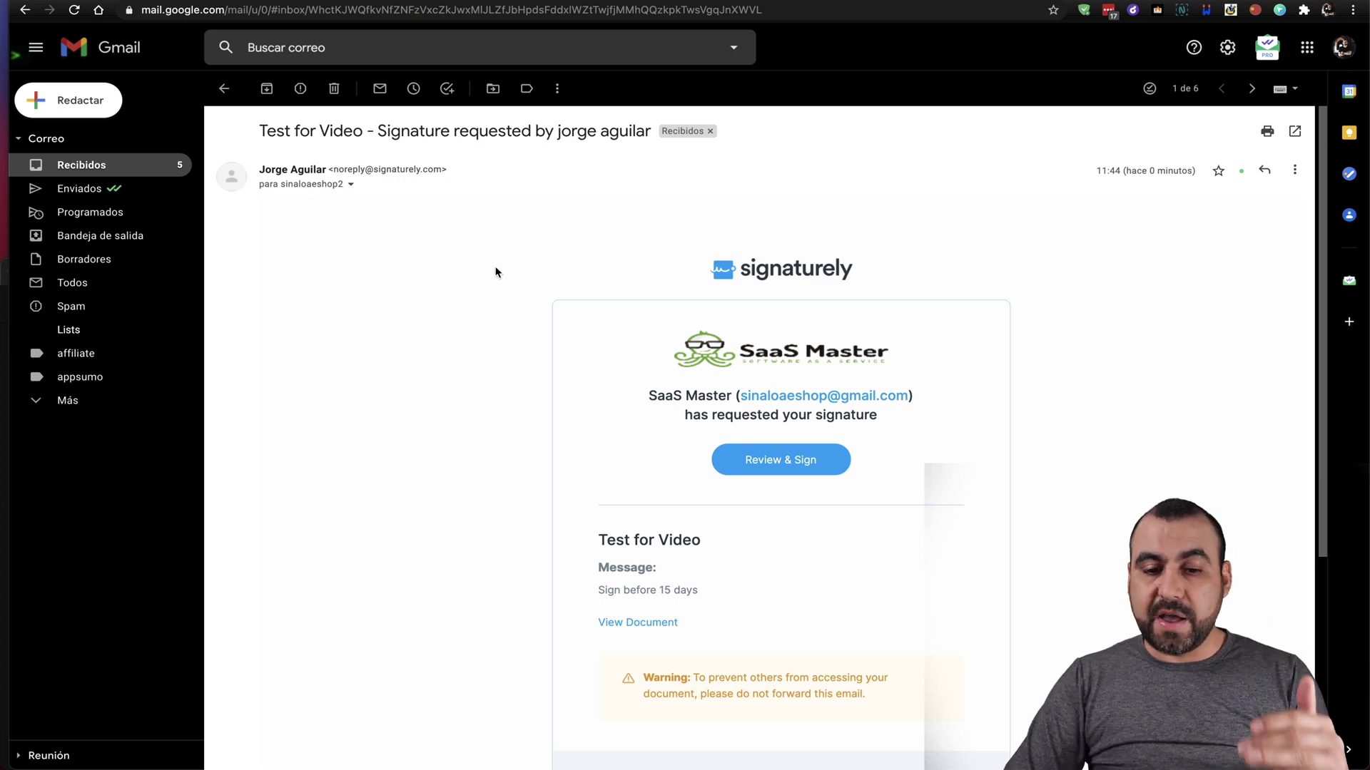
scroll(496, 271, down, 2)
Open the View Document link in a private window and scroll down to the Acceptance signature fields.
right_click(642, 531)
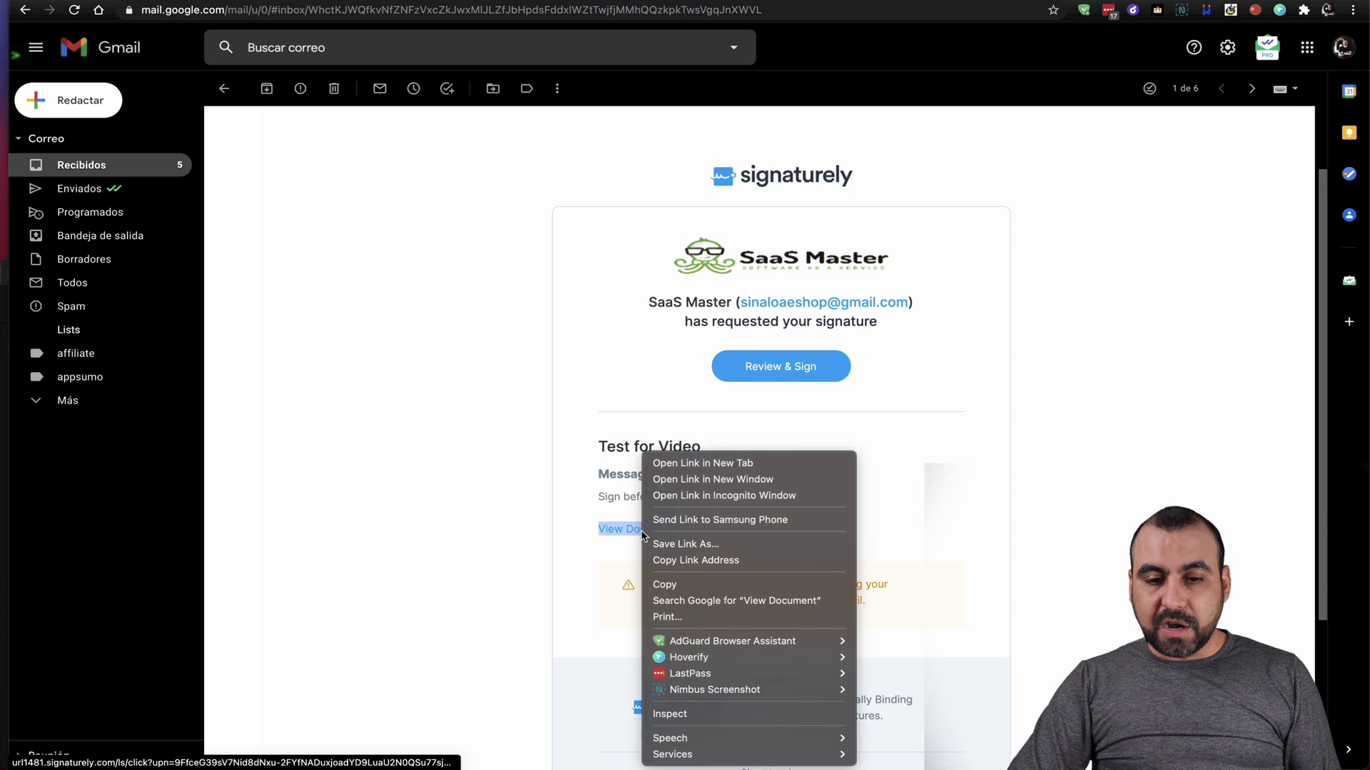
click(720, 495)
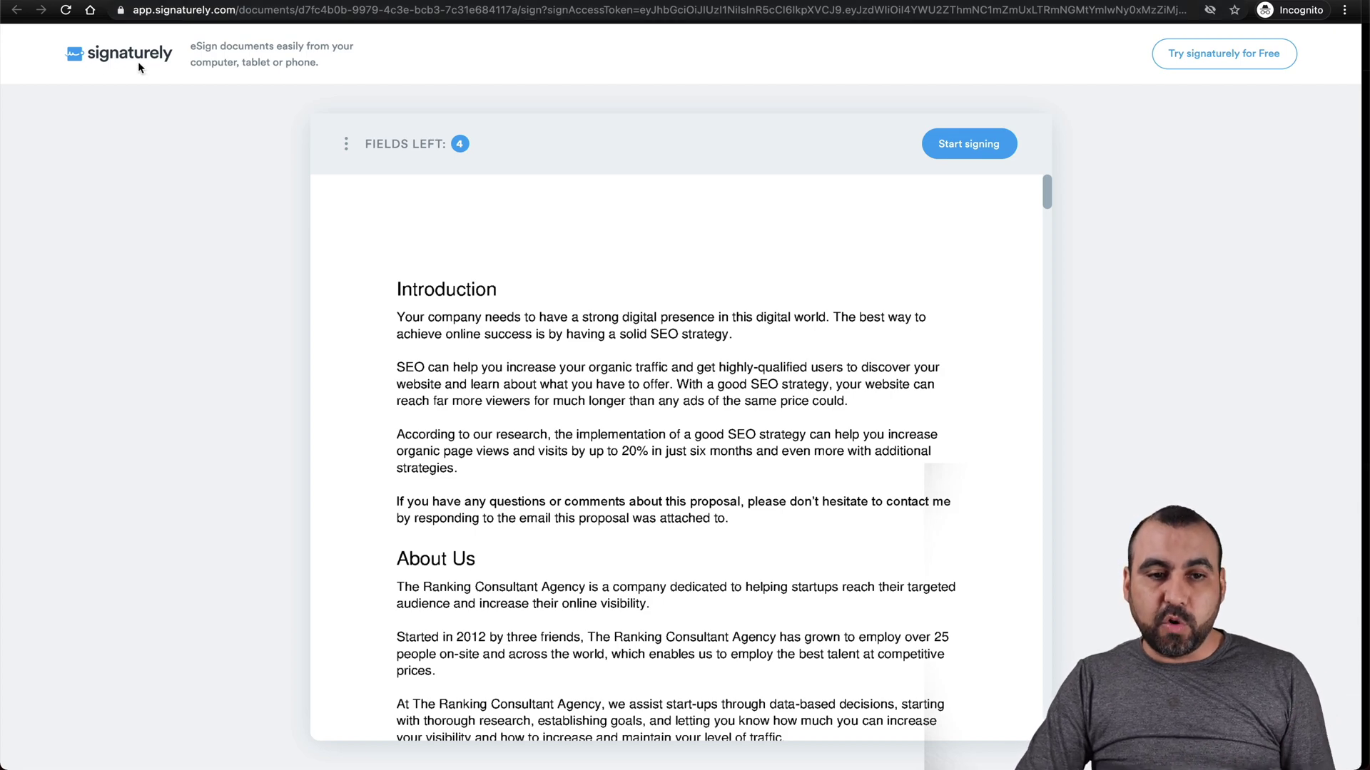
scroll(797, 397, down, 20)
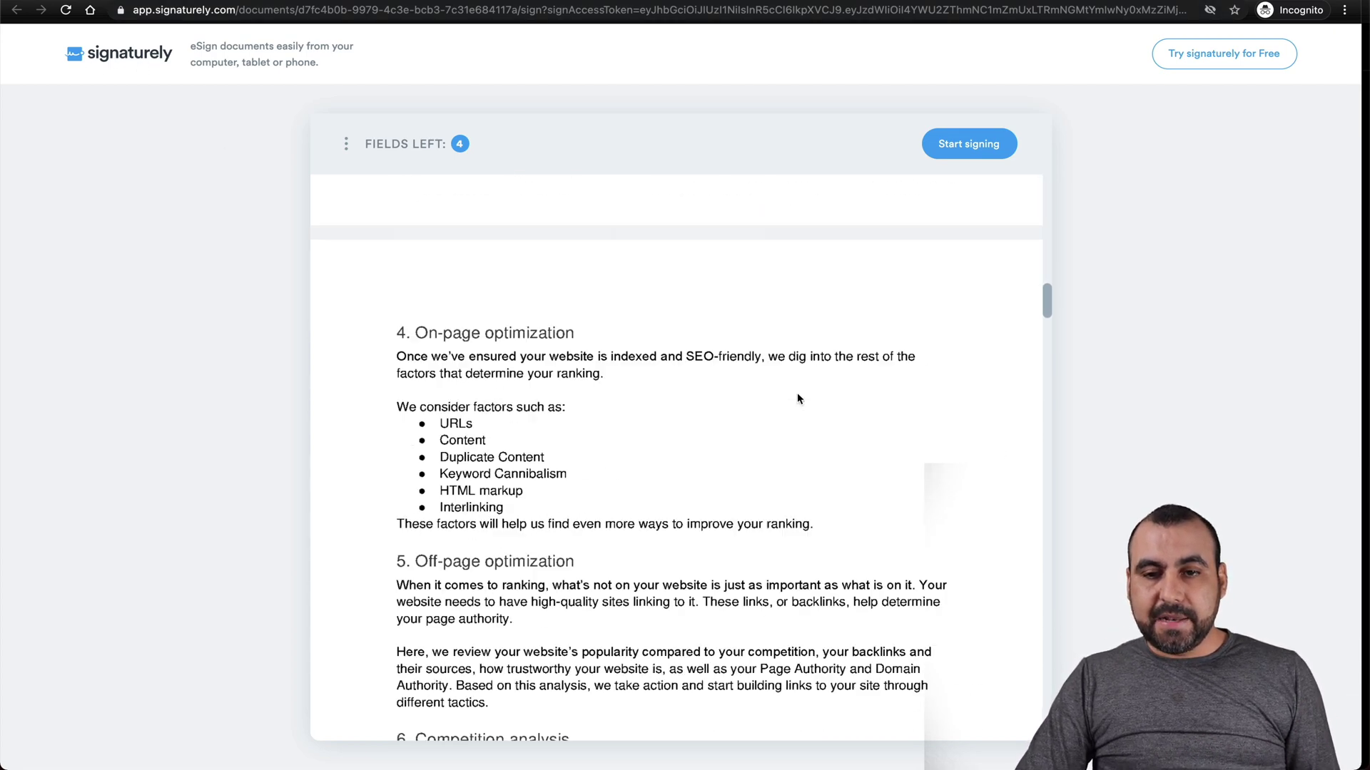
scroll(797, 398, down, 20)
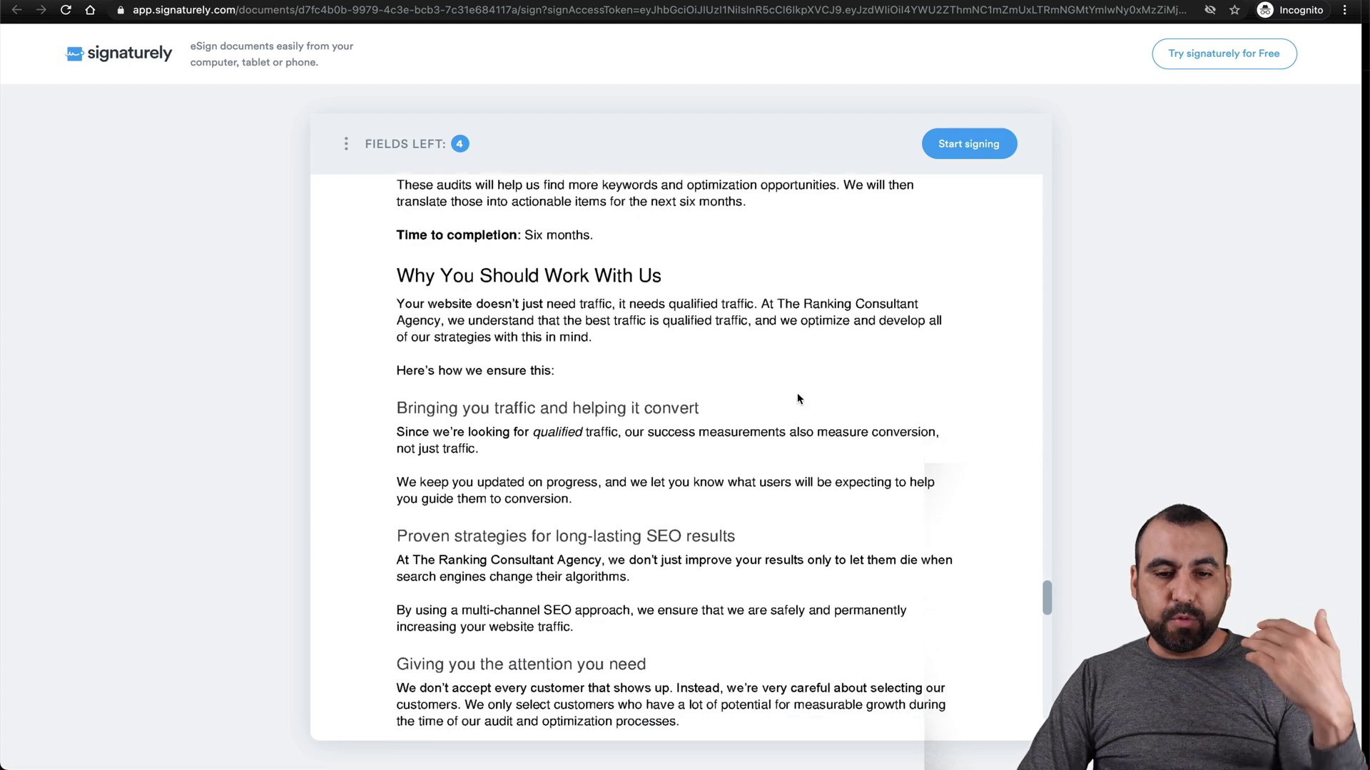
scroll(797, 398, down, 8)
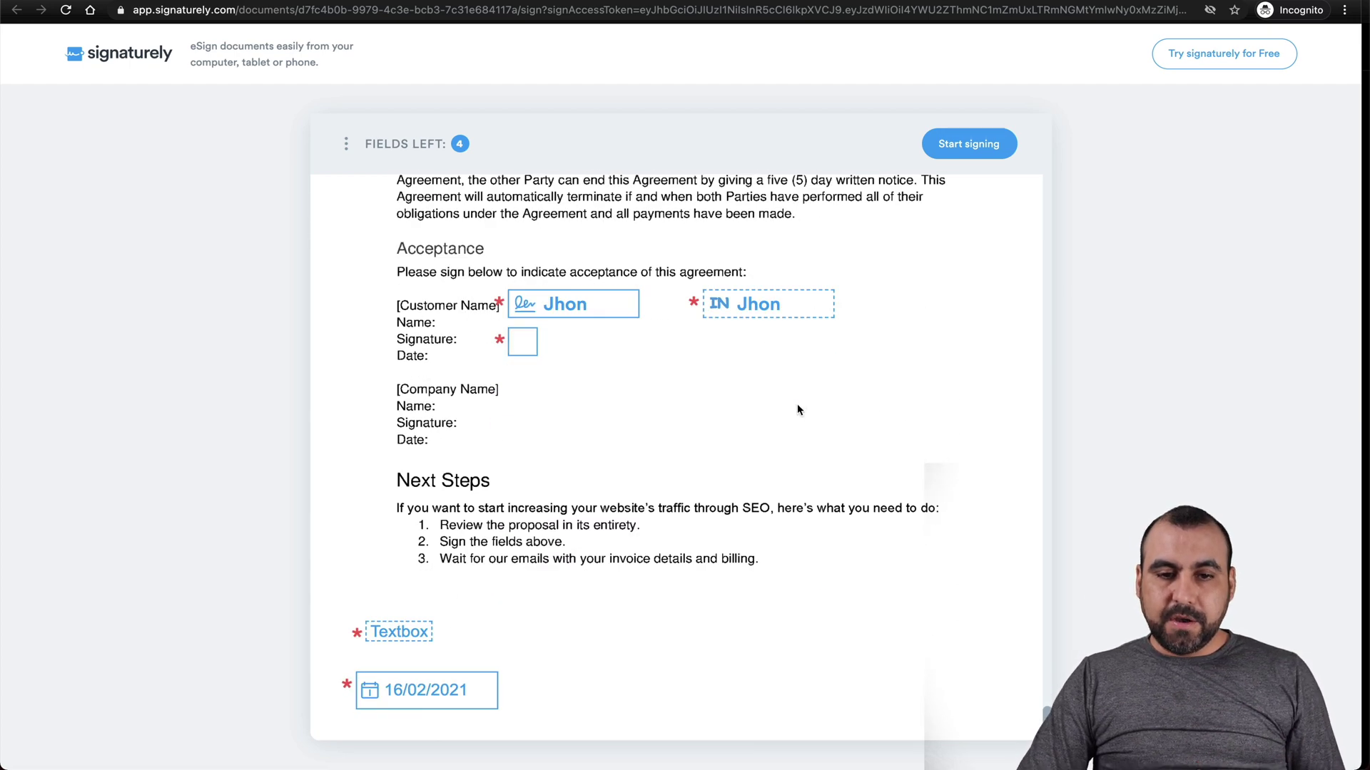
Hand-draw a full-name signature and initials, accept e-signature consent, and place the signature in the customer field.
click(562, 308)
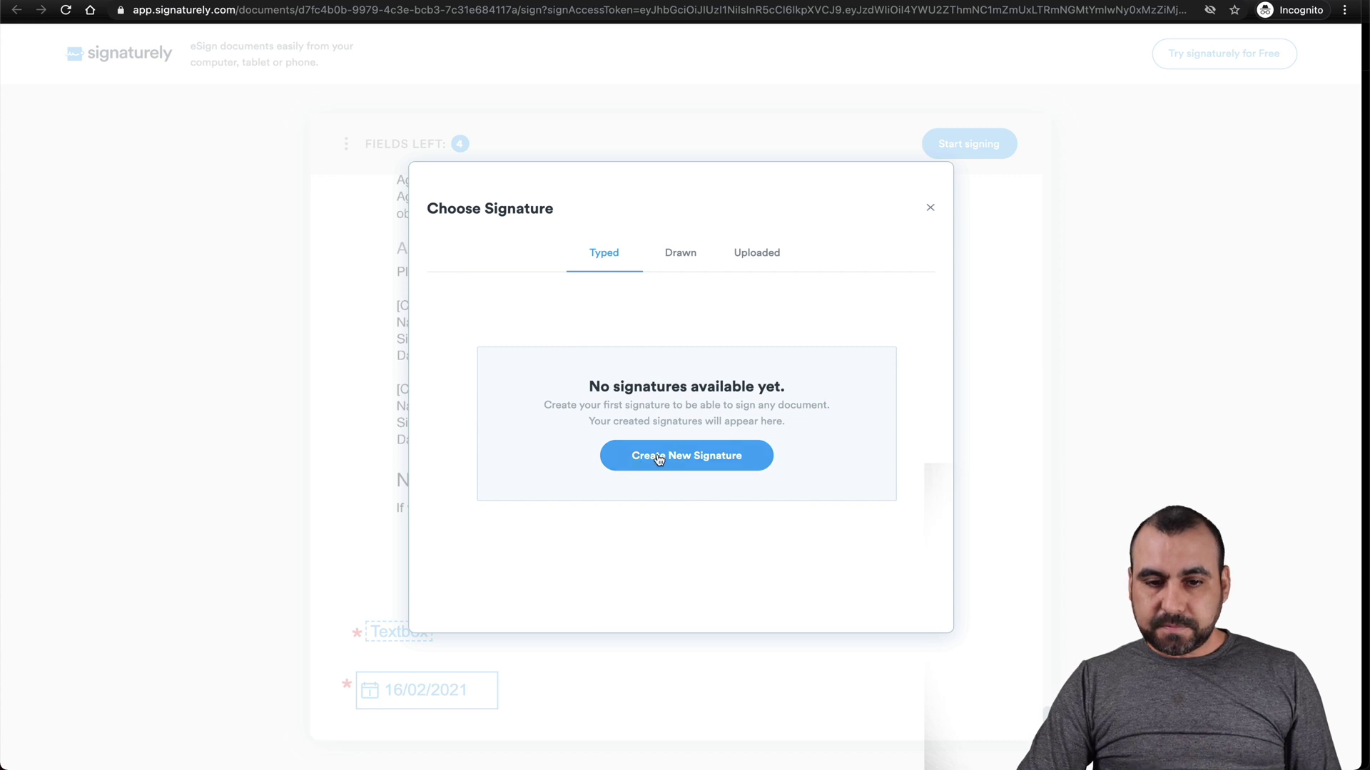
click(705, 454)
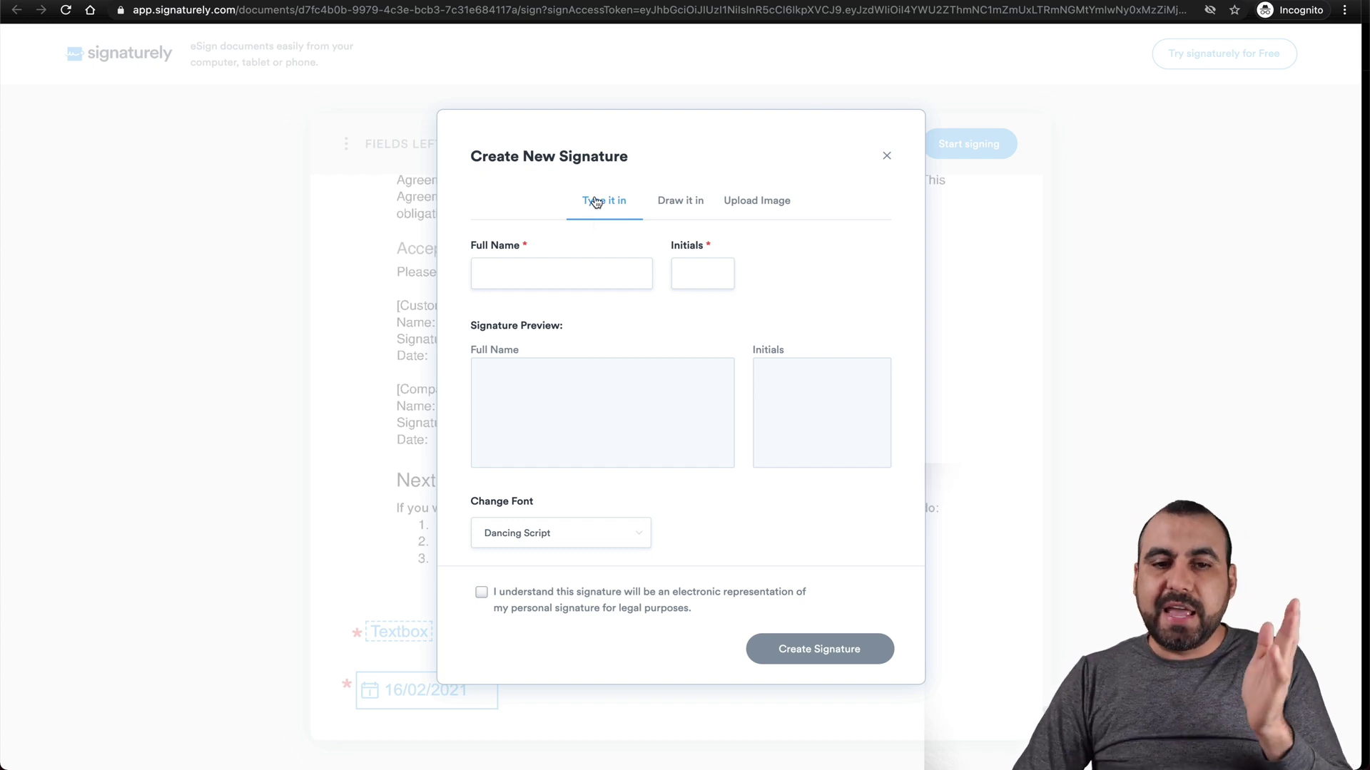
click(686, 200)
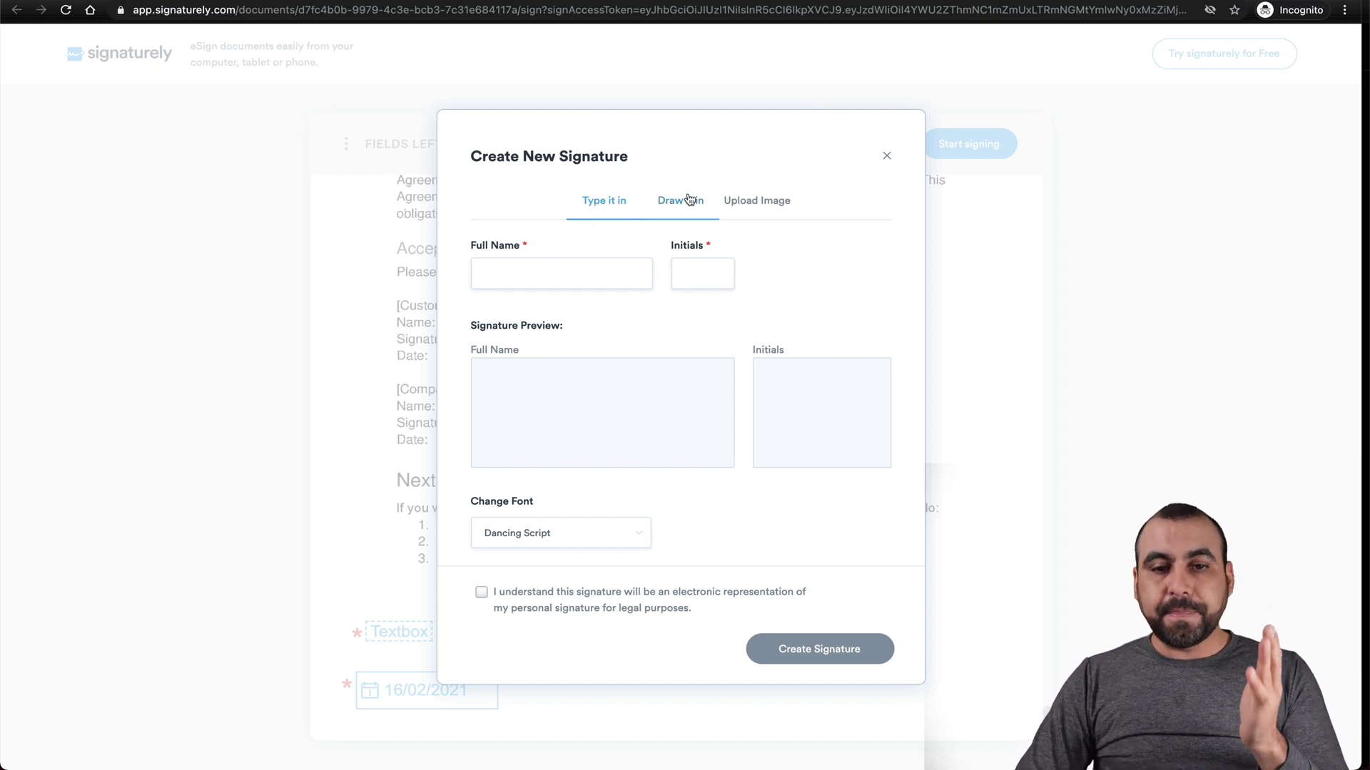
click(742, 267)
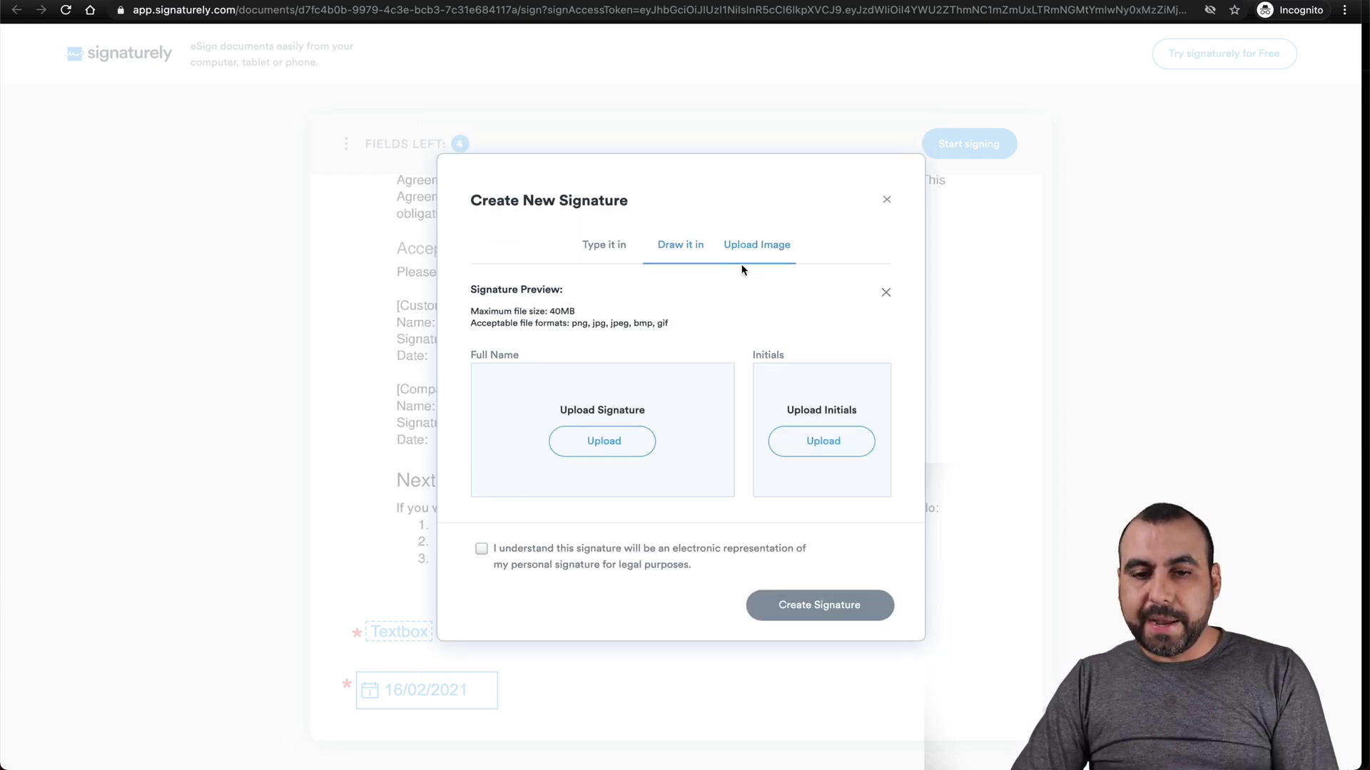
click(670, 265)
mouse_move(586, 437)
mouse_down()
mouse_move(663, 395)
mouse_move(599, 373)
mouse_move(655, 400)
mouse_up()
mouse_move(851, 371)
mouse_down()
mouse_move(827, 421)
mouse_move(840, 385)
mouse_up()
click(482, 531)
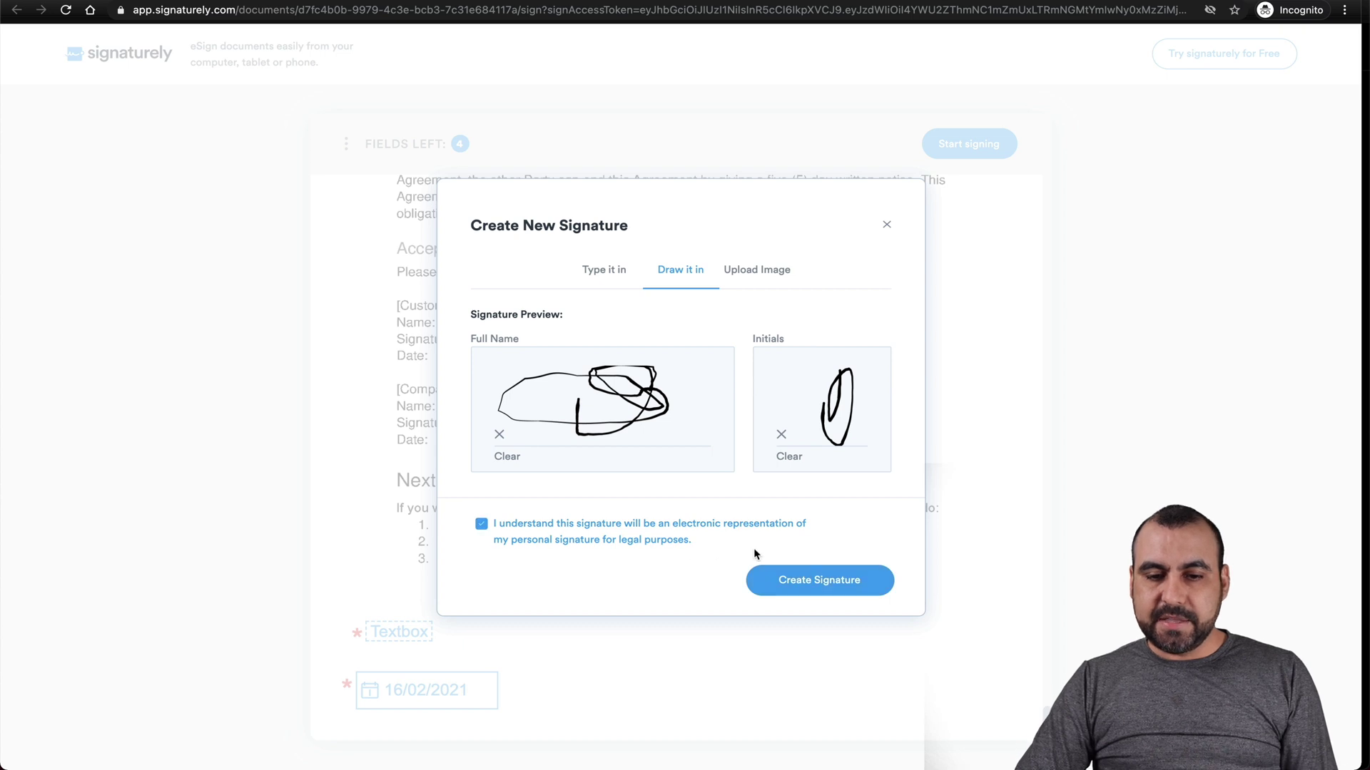
click(792, 585)
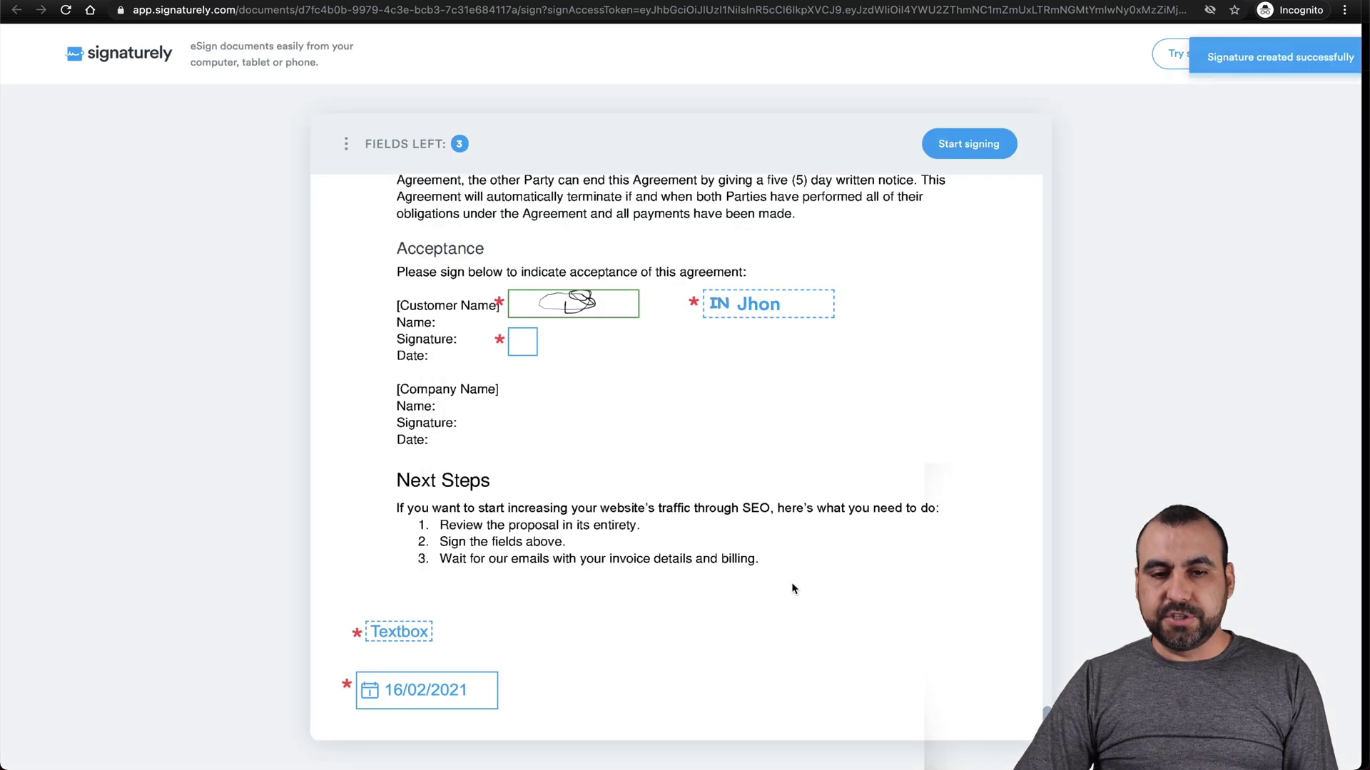
click(749, 306)
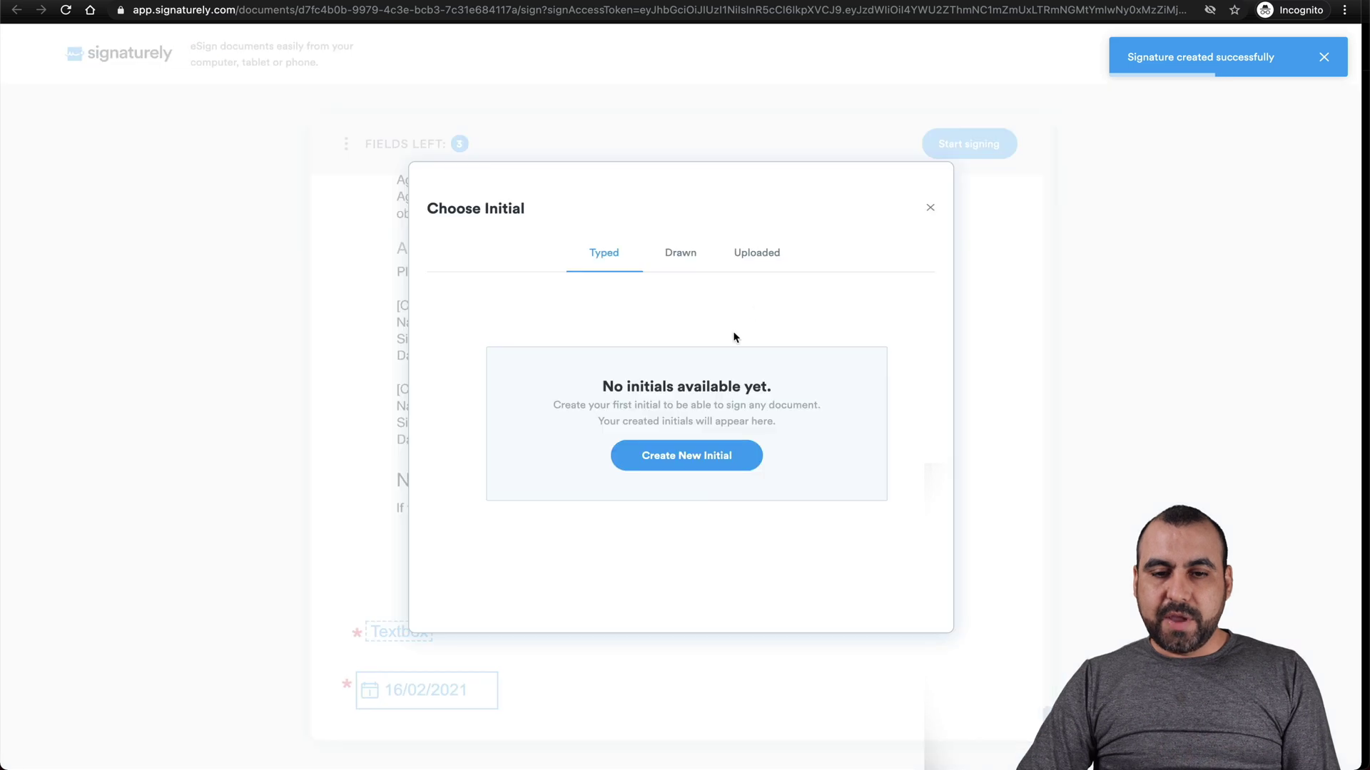
Place the second previously drawn initial into the initials field.
click(686, 264)
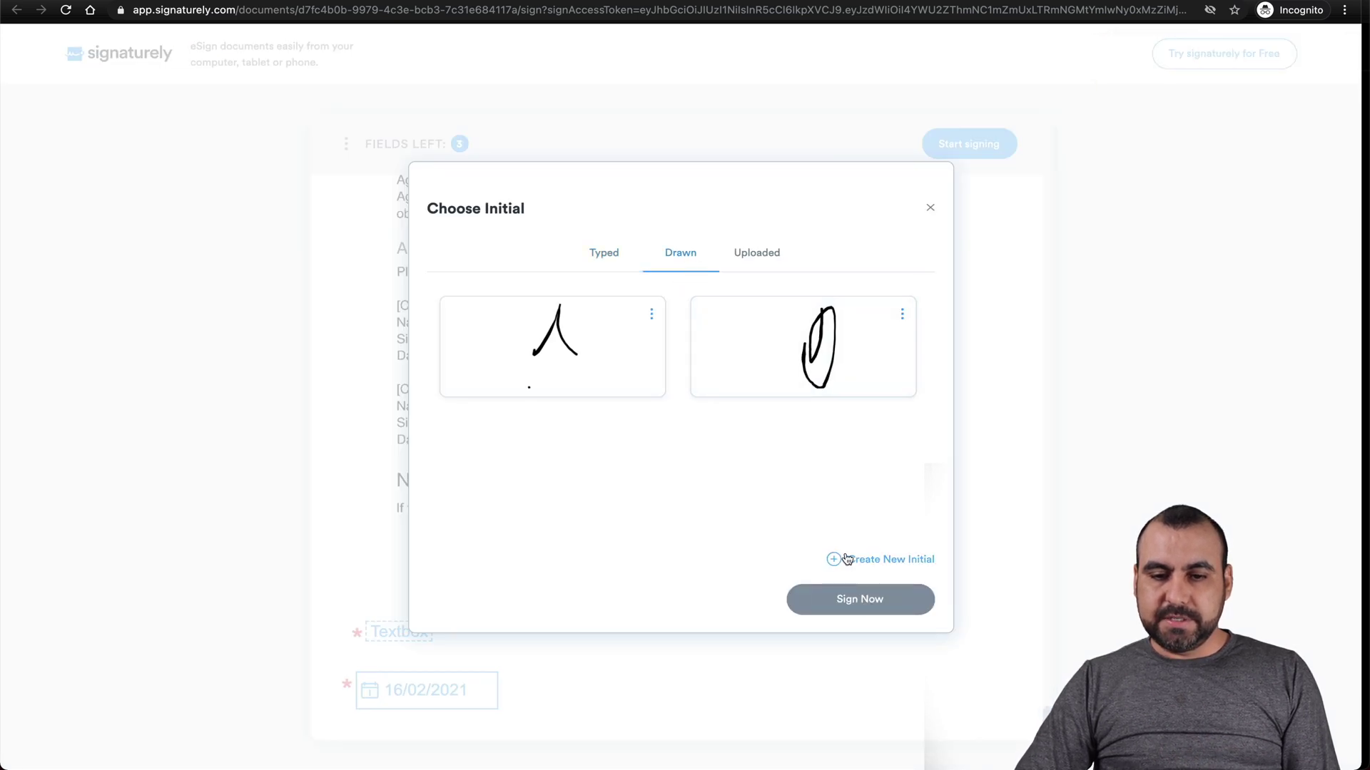
click(745, 353)
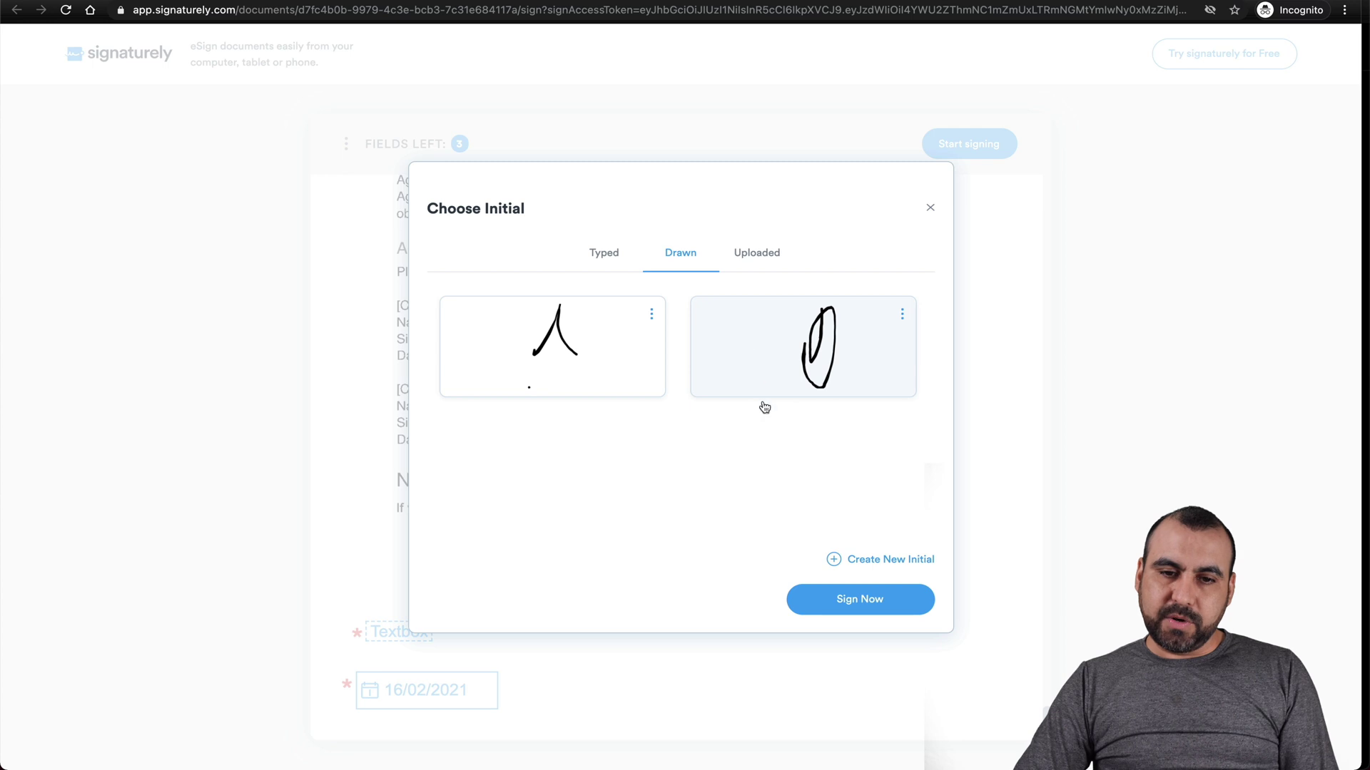
click(829, 596)
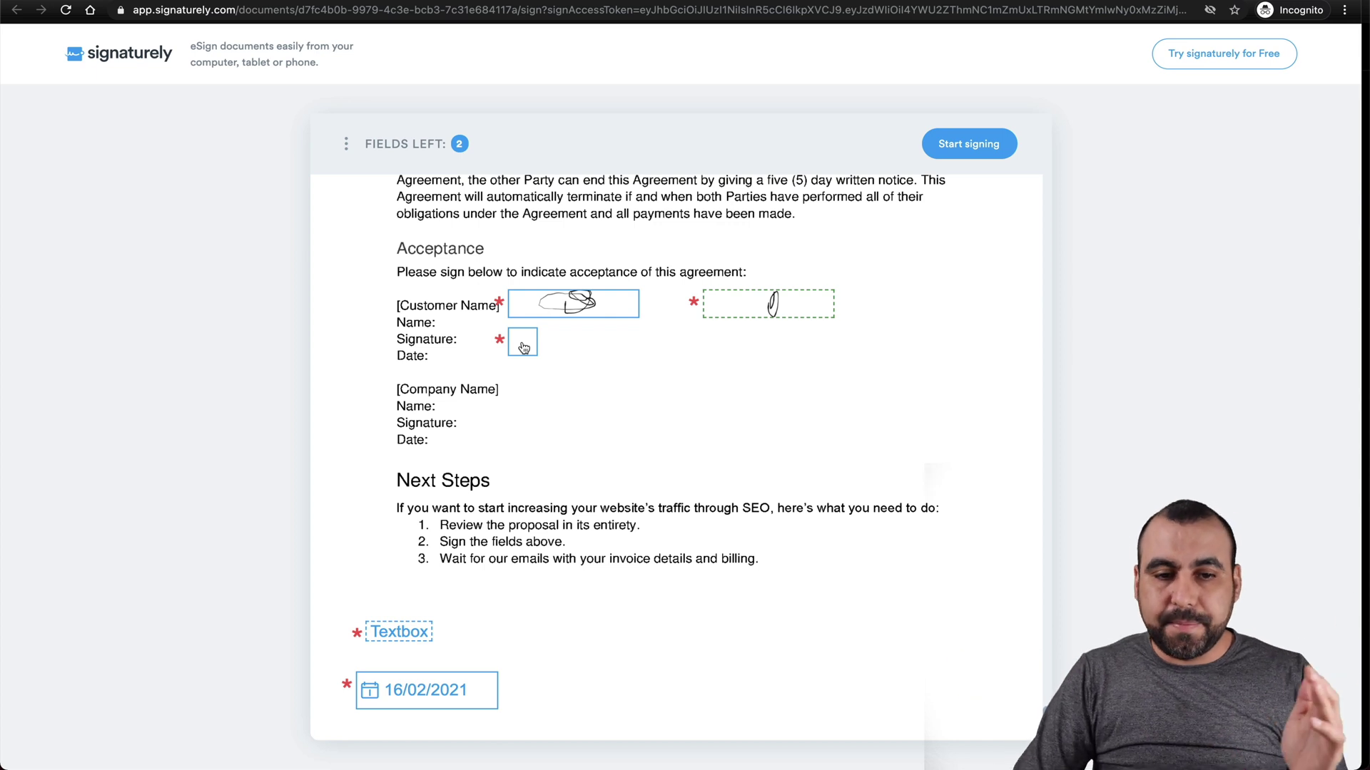
Fill the required text box with 'sdfdcsldkfsldkfsdkfsldkfdl' and submit the document.
click(390, 637)
text(sdfdcsldkfsldkfsdkfsldkfdl)
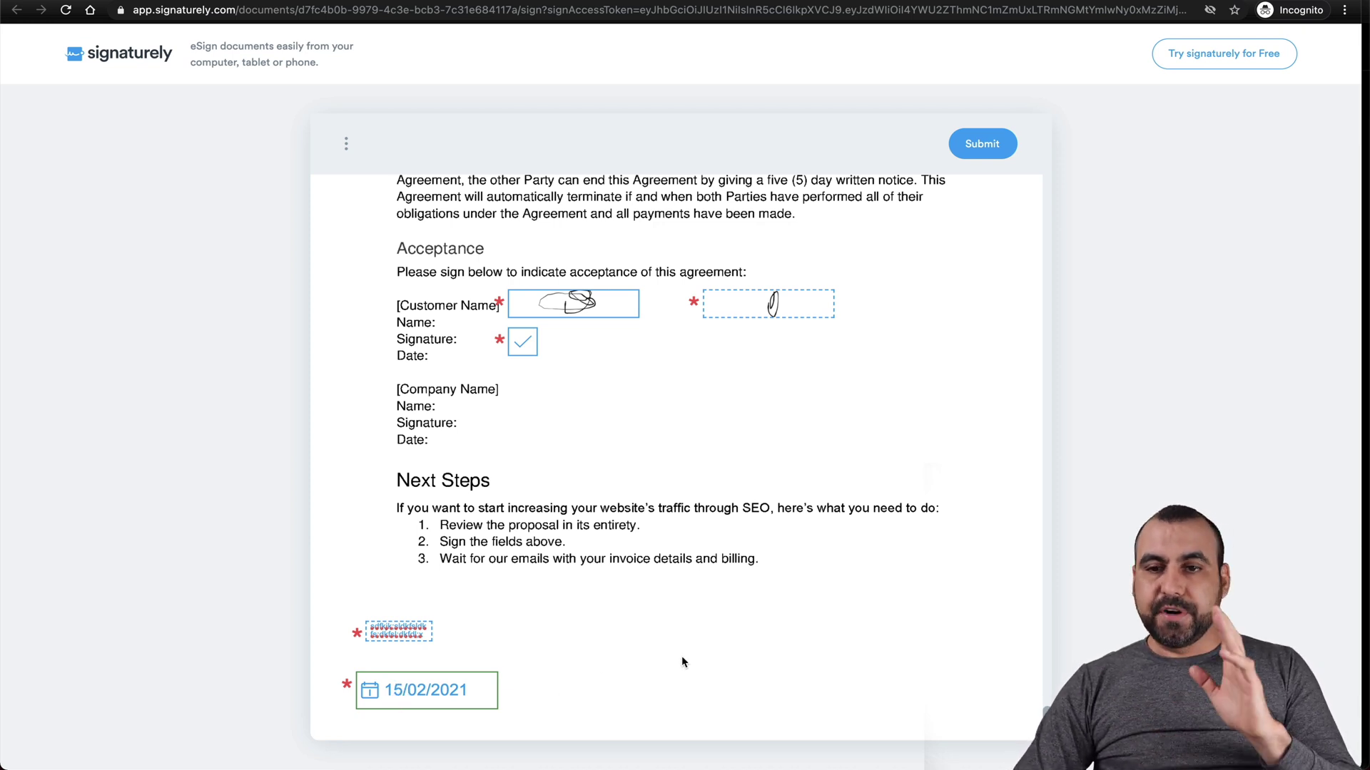
click(982, 143)
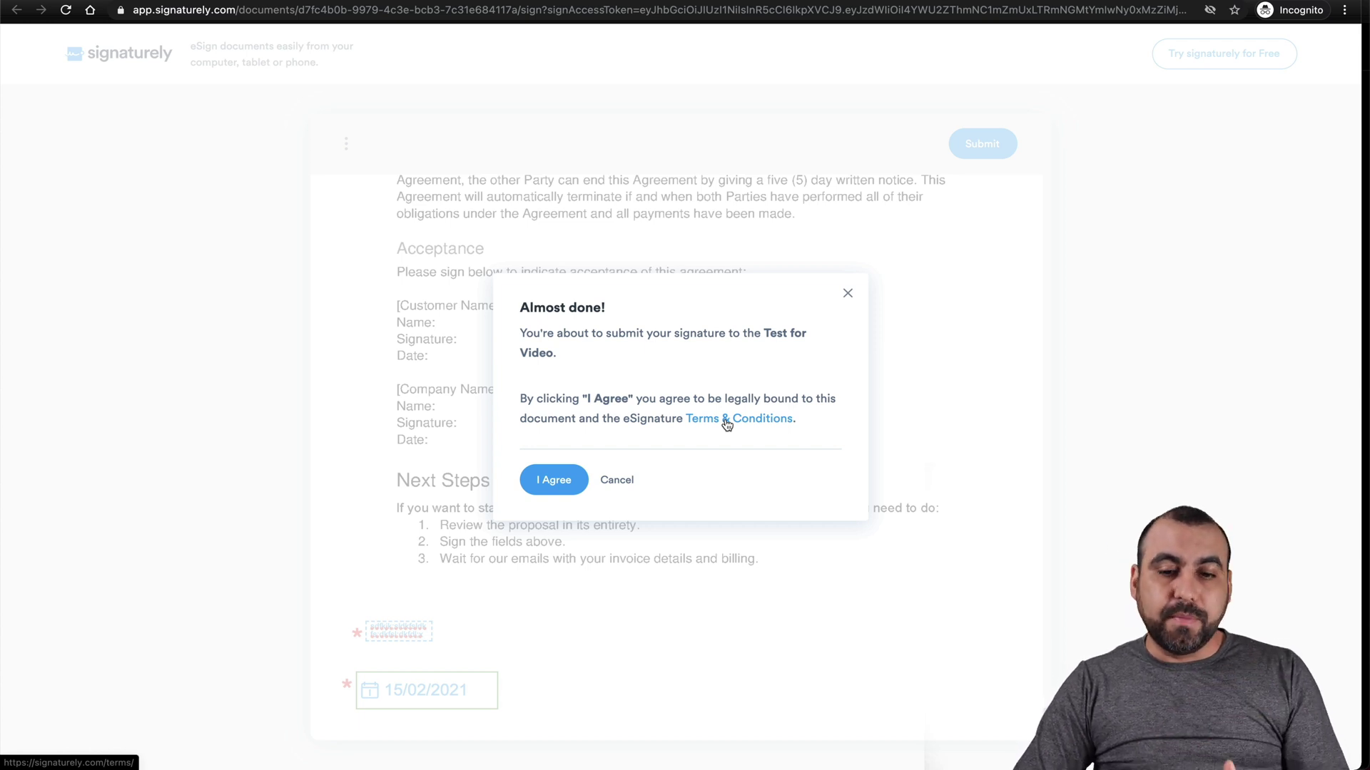
Agree to be legally bound by the Test for Video document in the Almost done! dialog.
click(572, 481)
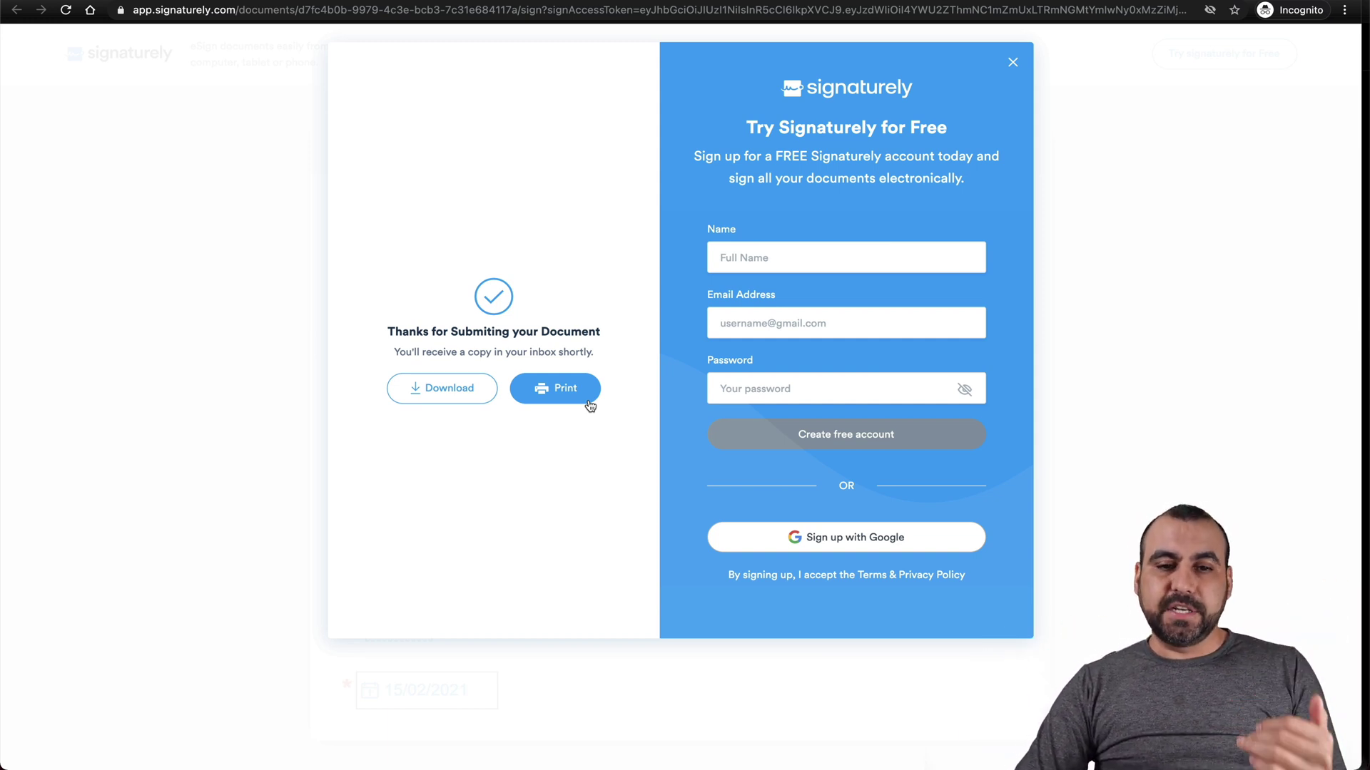
Return to the Signaturely documents list, reload it, and open Test for Video's activity log.
mouse_move(595, 749)
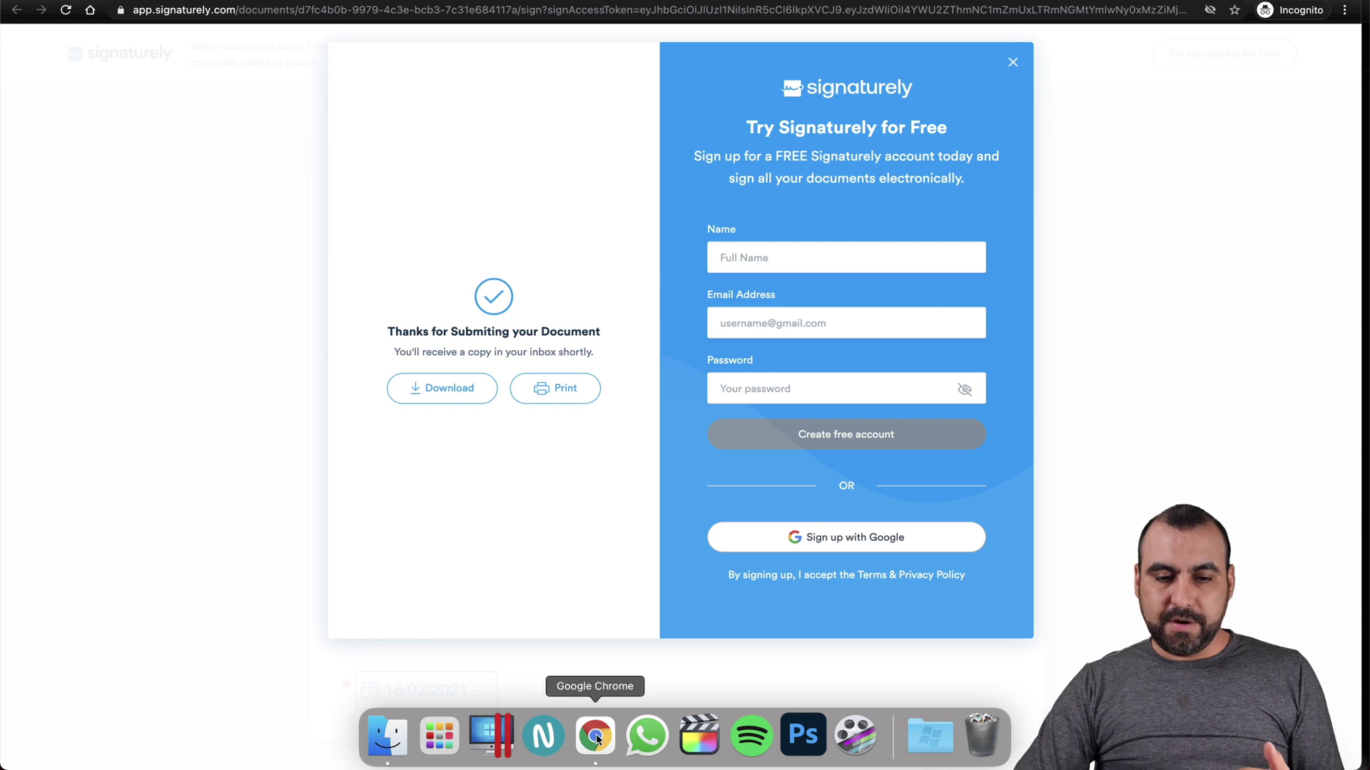
right_click(598, 740)
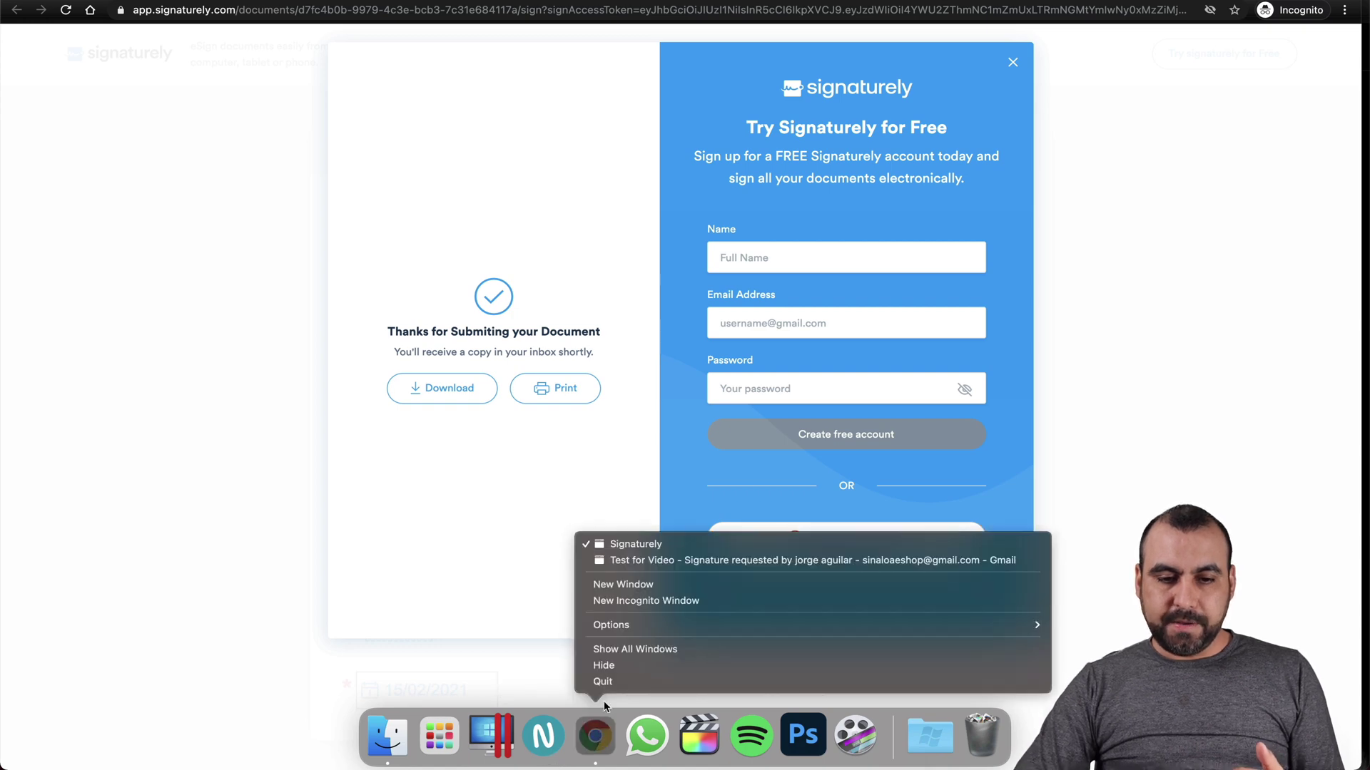
click(669, 563)
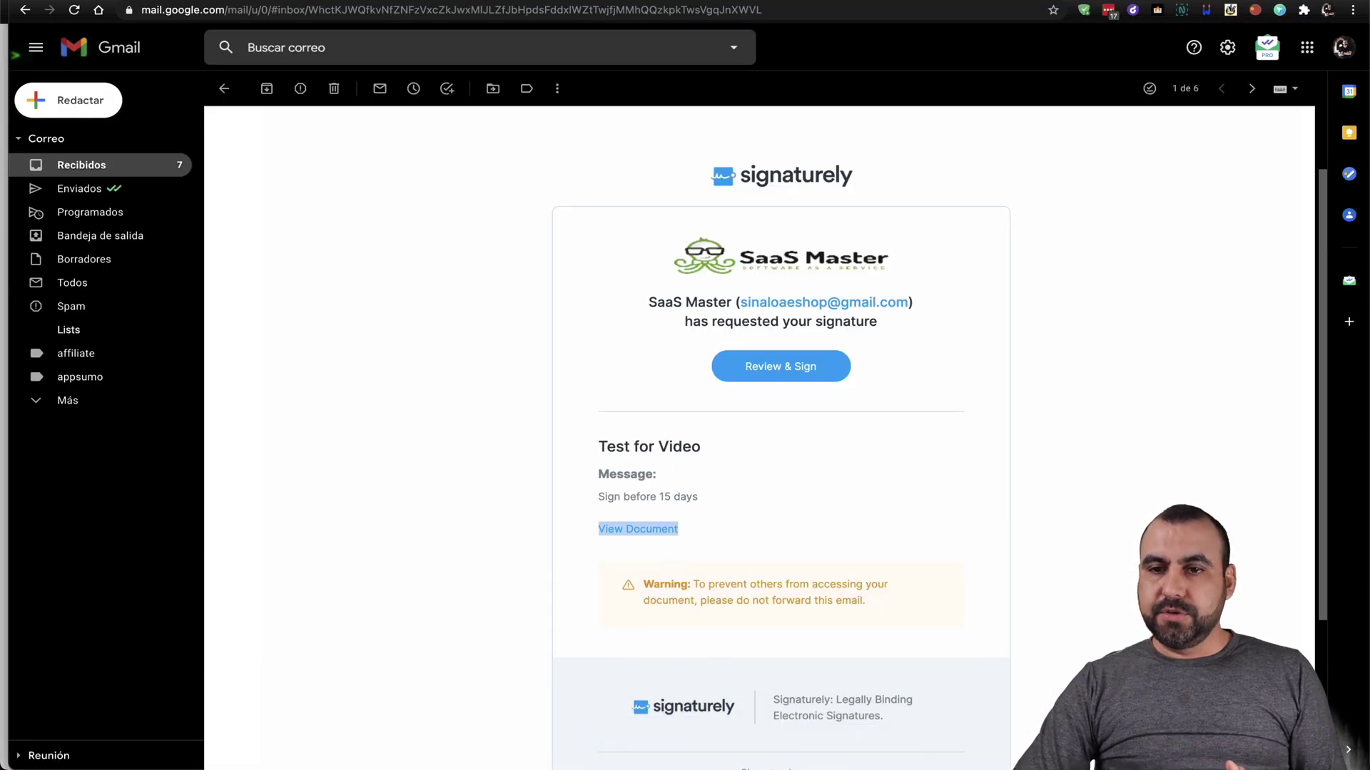
key(super+Tab)
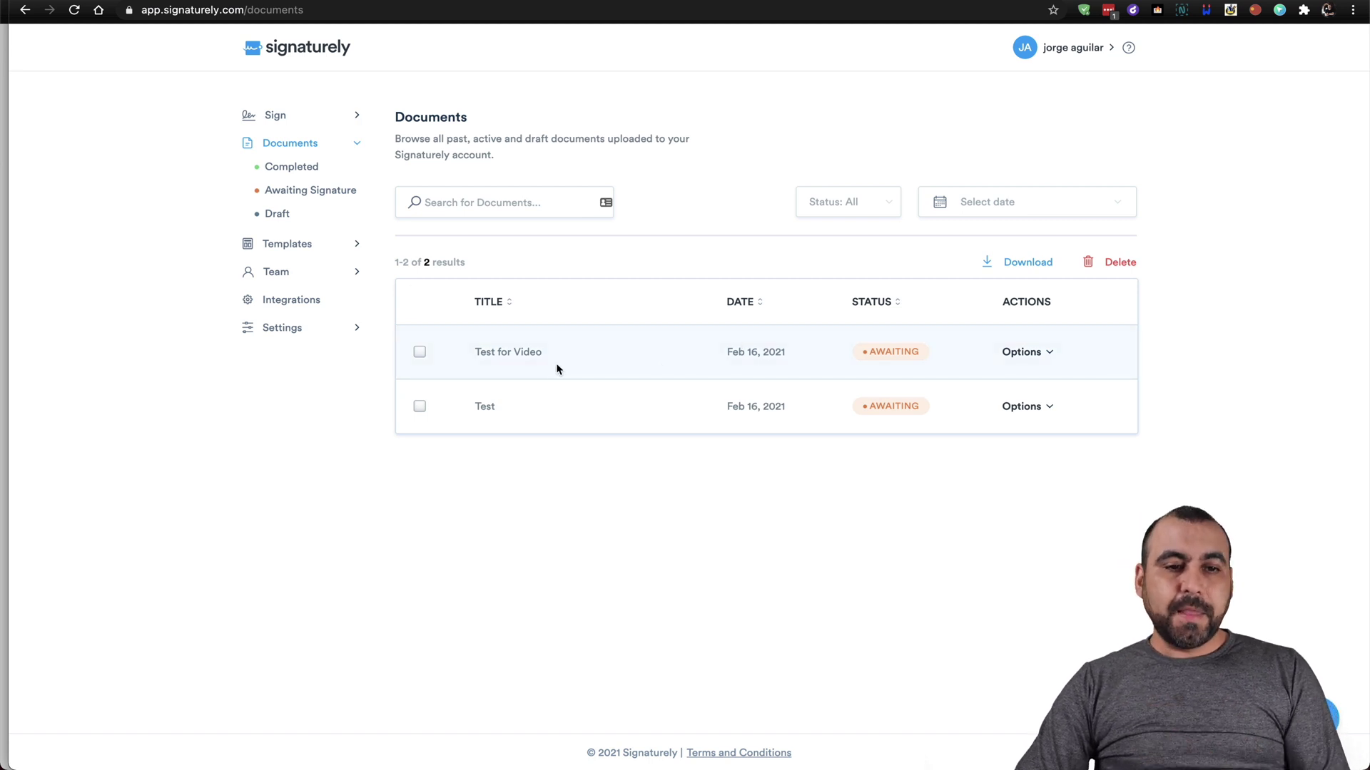
click(74, 9)
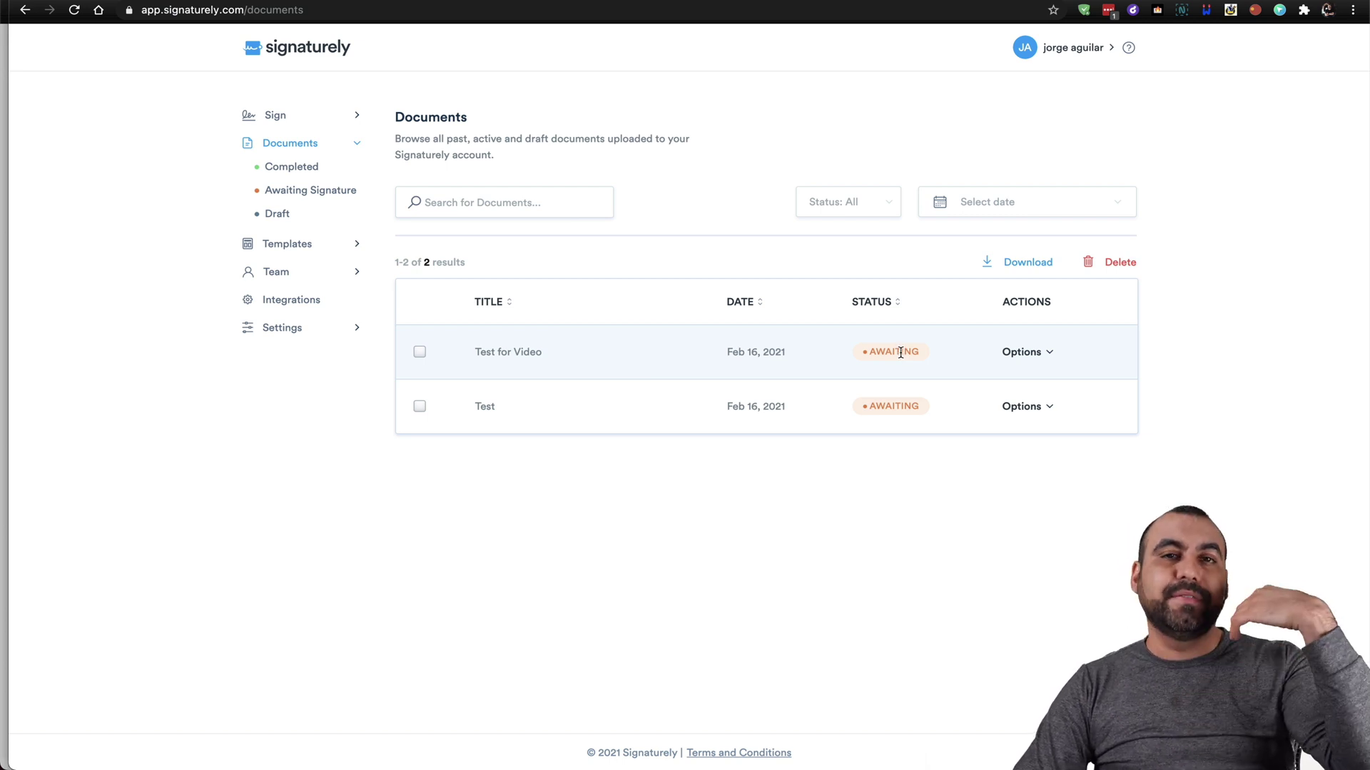
click(1043, 353)
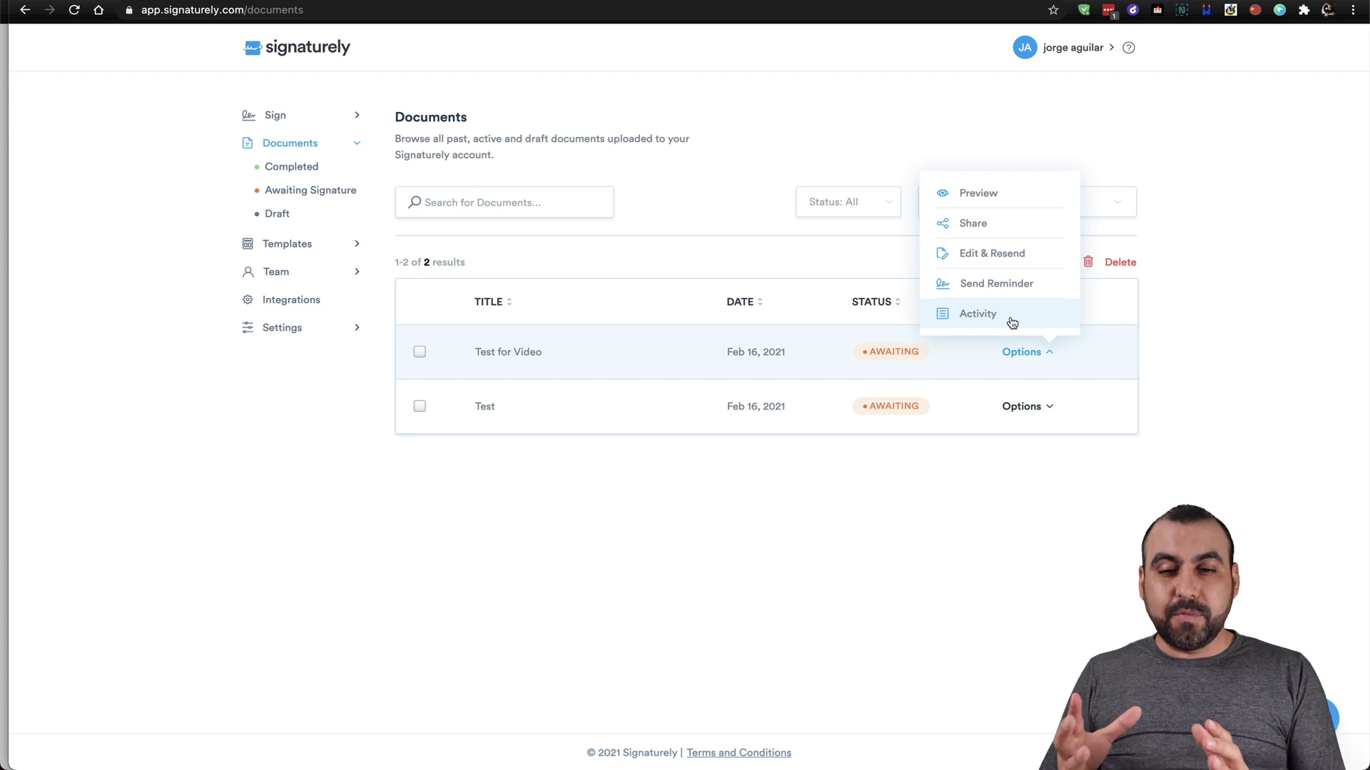
click(1011, 321)
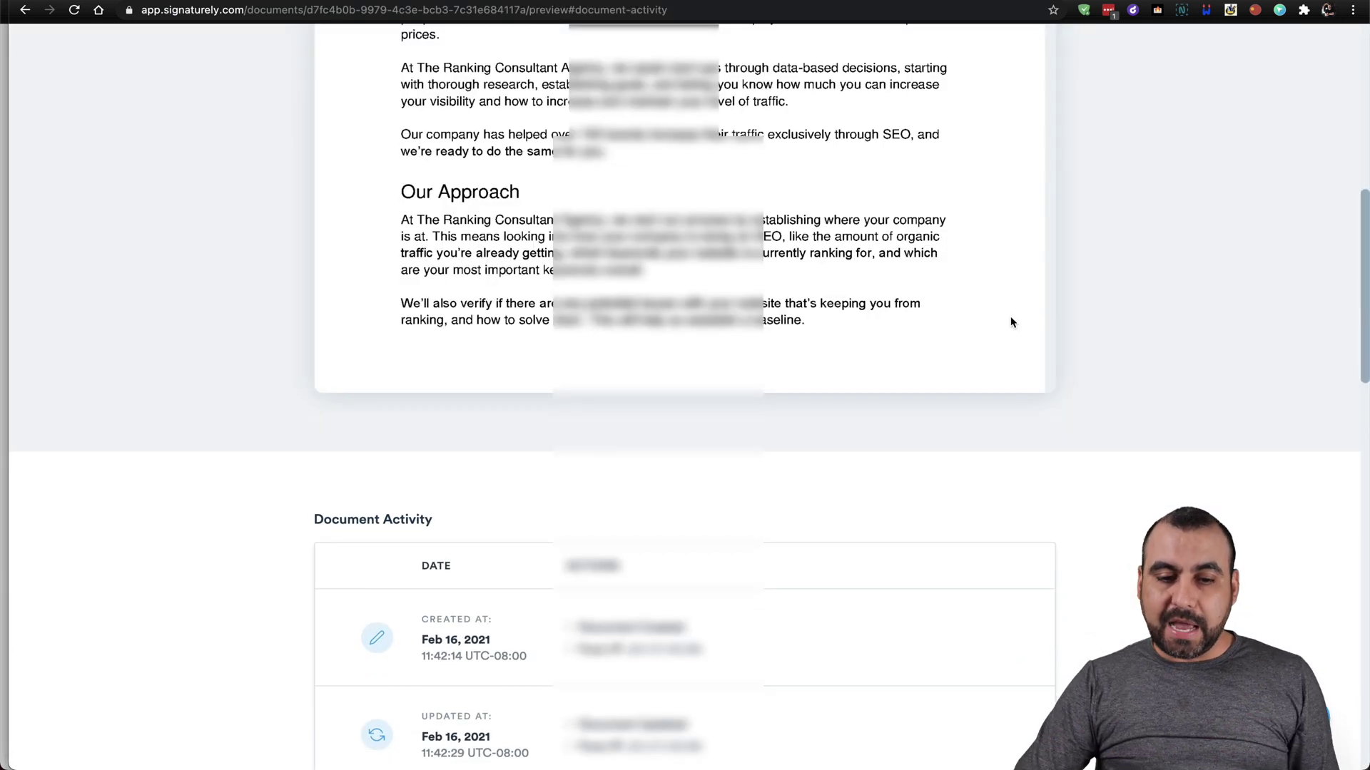
scroll(957, 485, down, 2)
scroll(957, 485, down, 5)
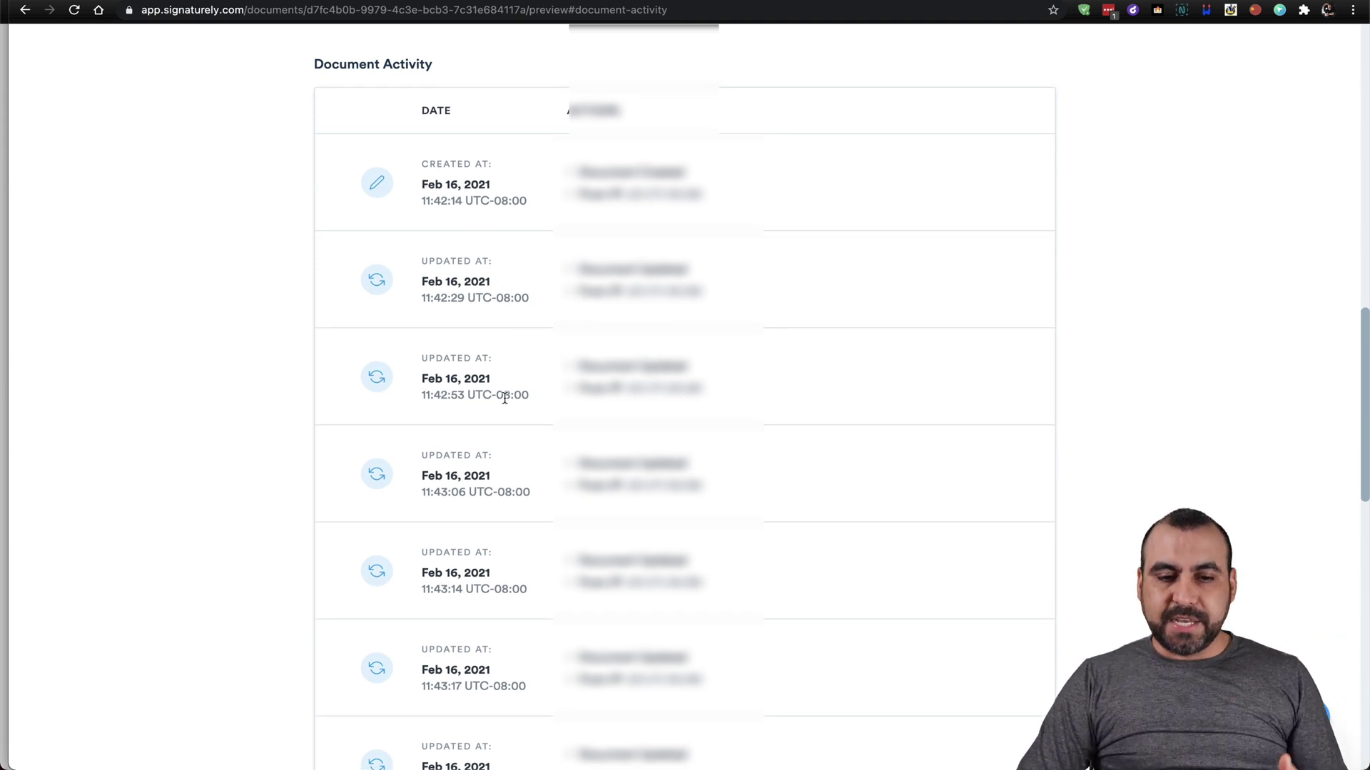
scroll(504, 397, down, 8)
scroll(504, 402, down, 7)
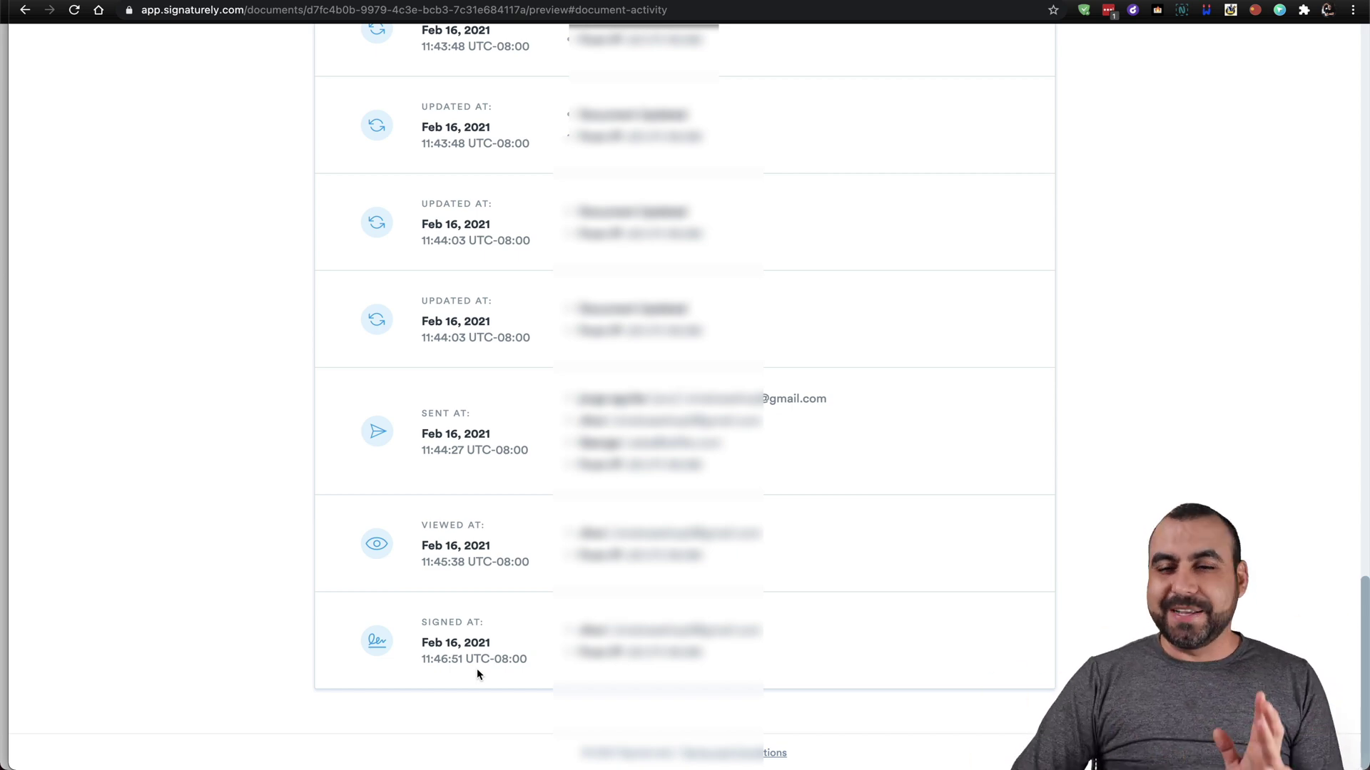
scroll(905, 515, up, 20)
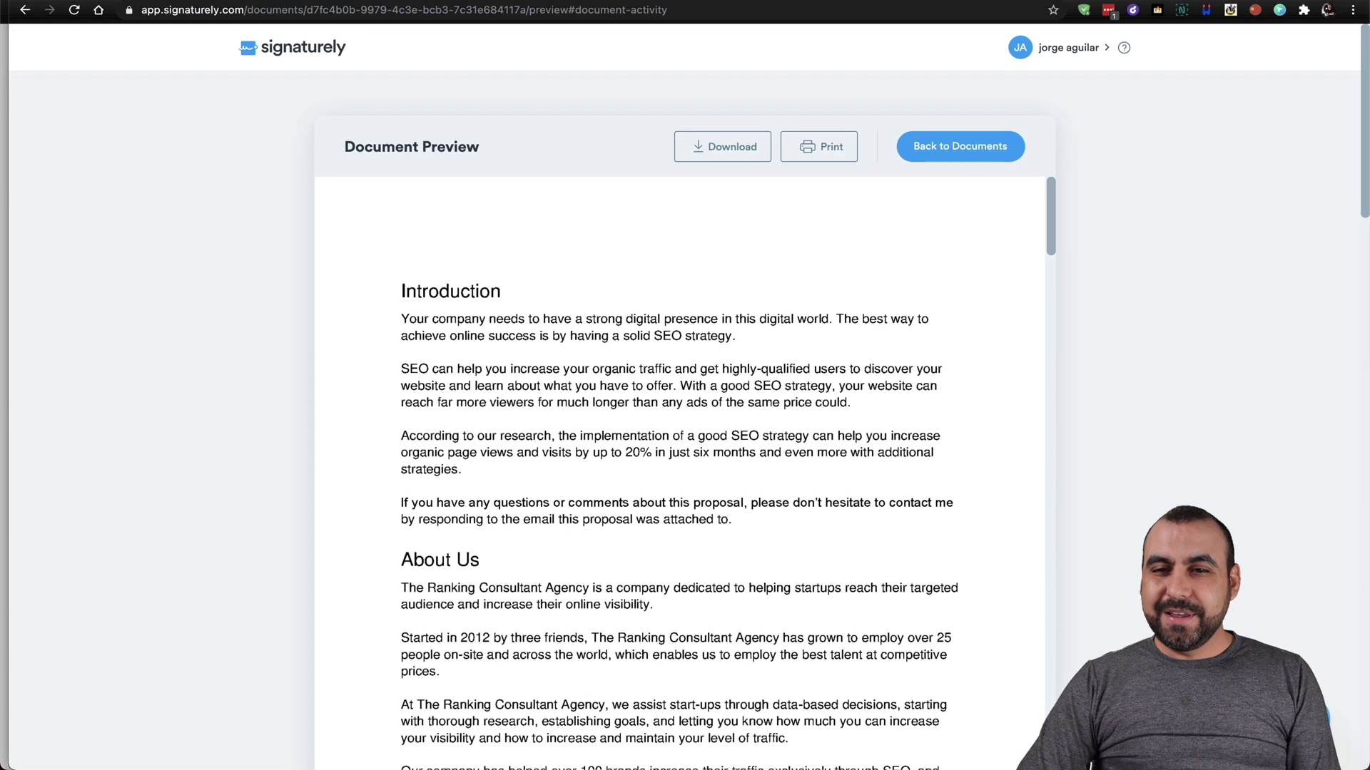
click(319, 48)
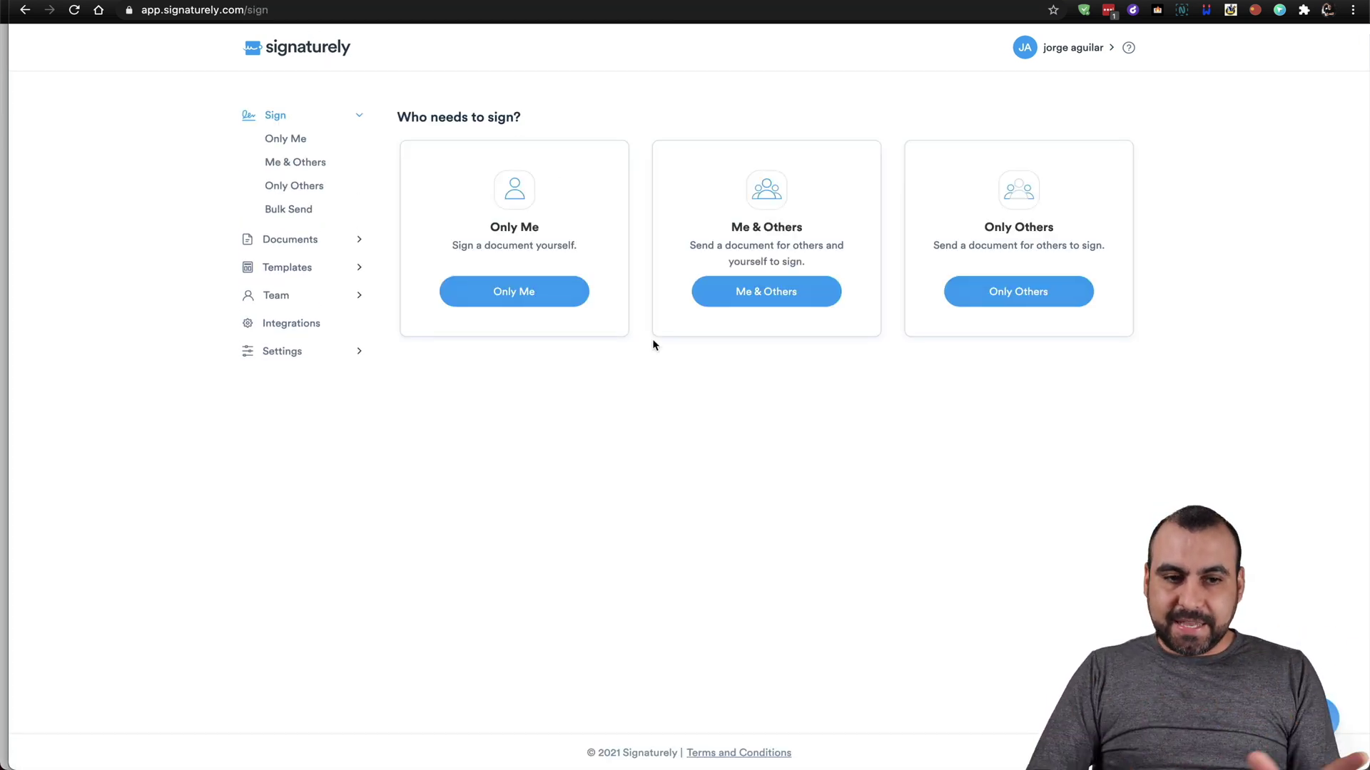
Go to the Templates list, which holds only SEO, and begin a new template.
click(315, 237)
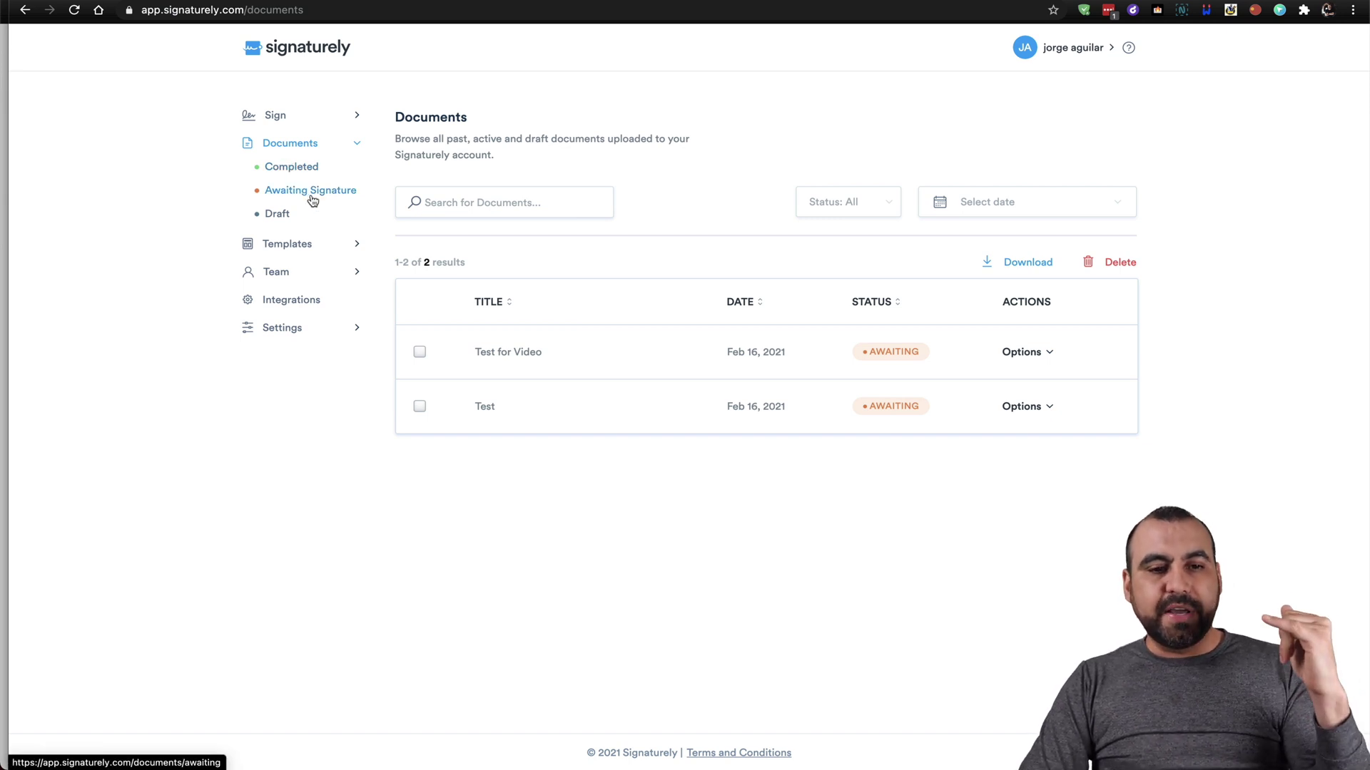
click(304, 253)
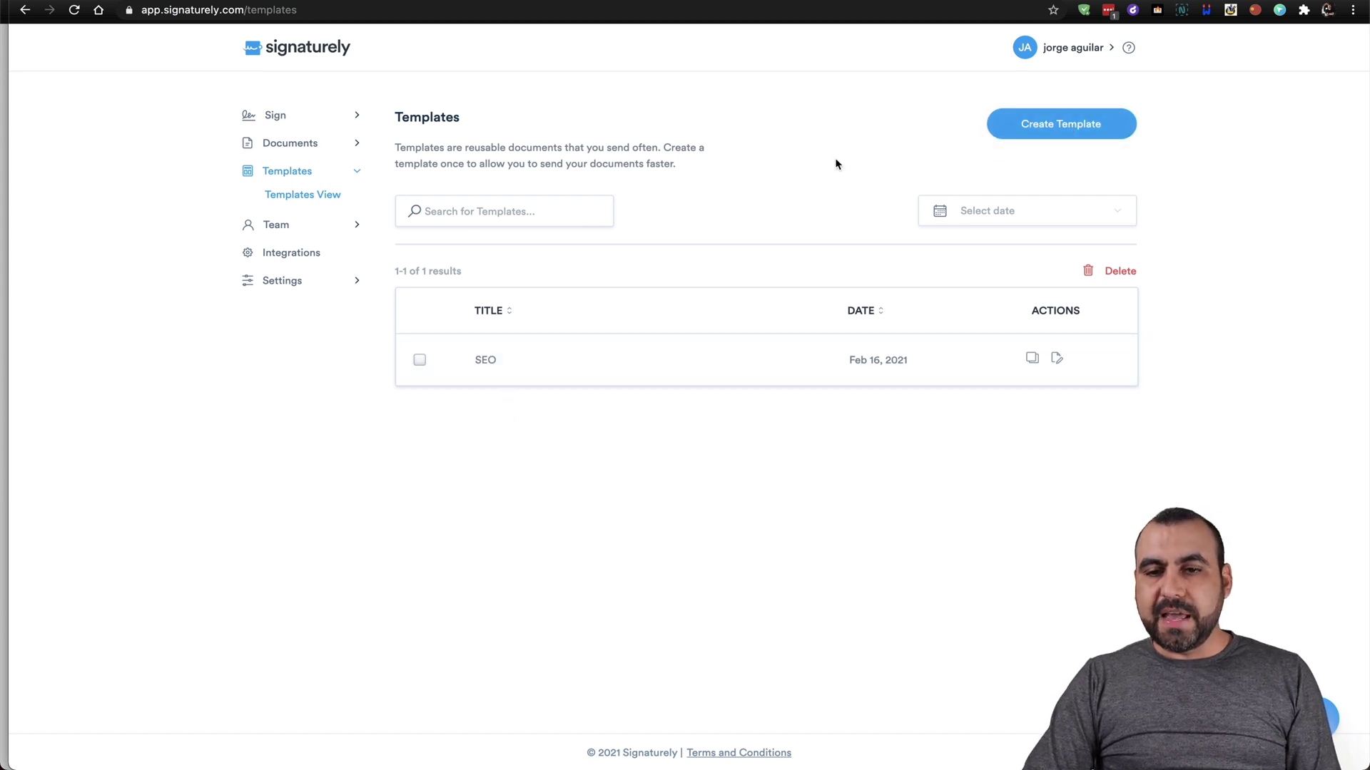
click(1039, 117)
Name the template 'SEO 2' with message 'test' and add roles MY SIGNATURE and CLIENT.
click(656, 165)
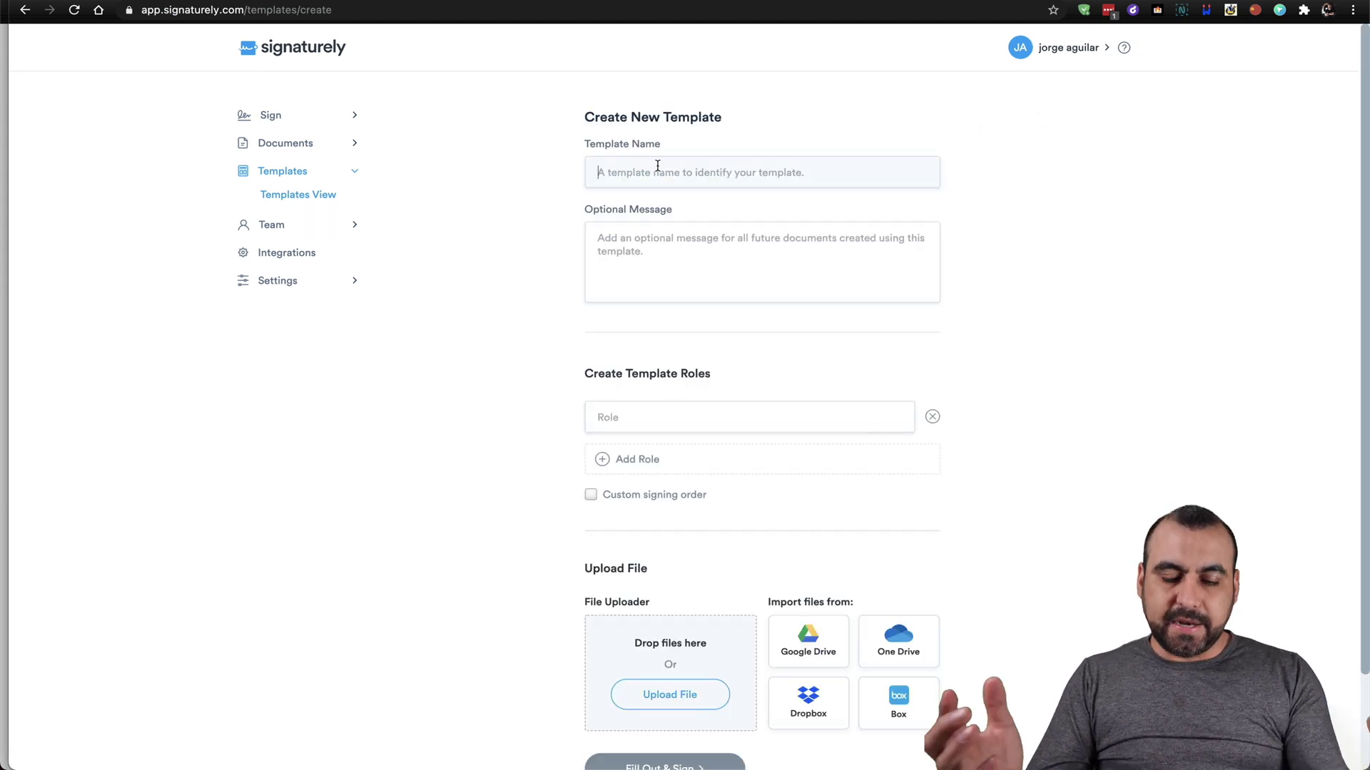
text(SEO 2)
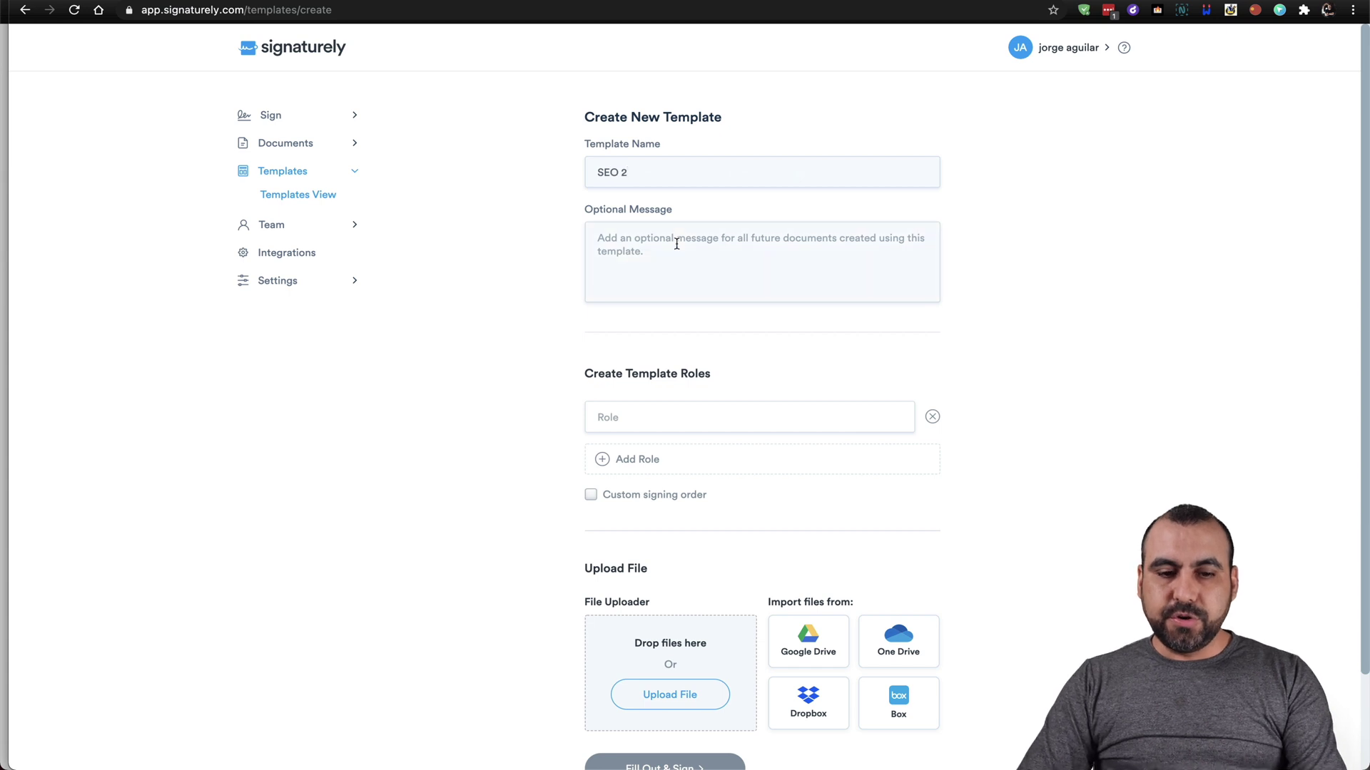
text(test)
scroll(653, 371, down, 3)
click(674, 313)
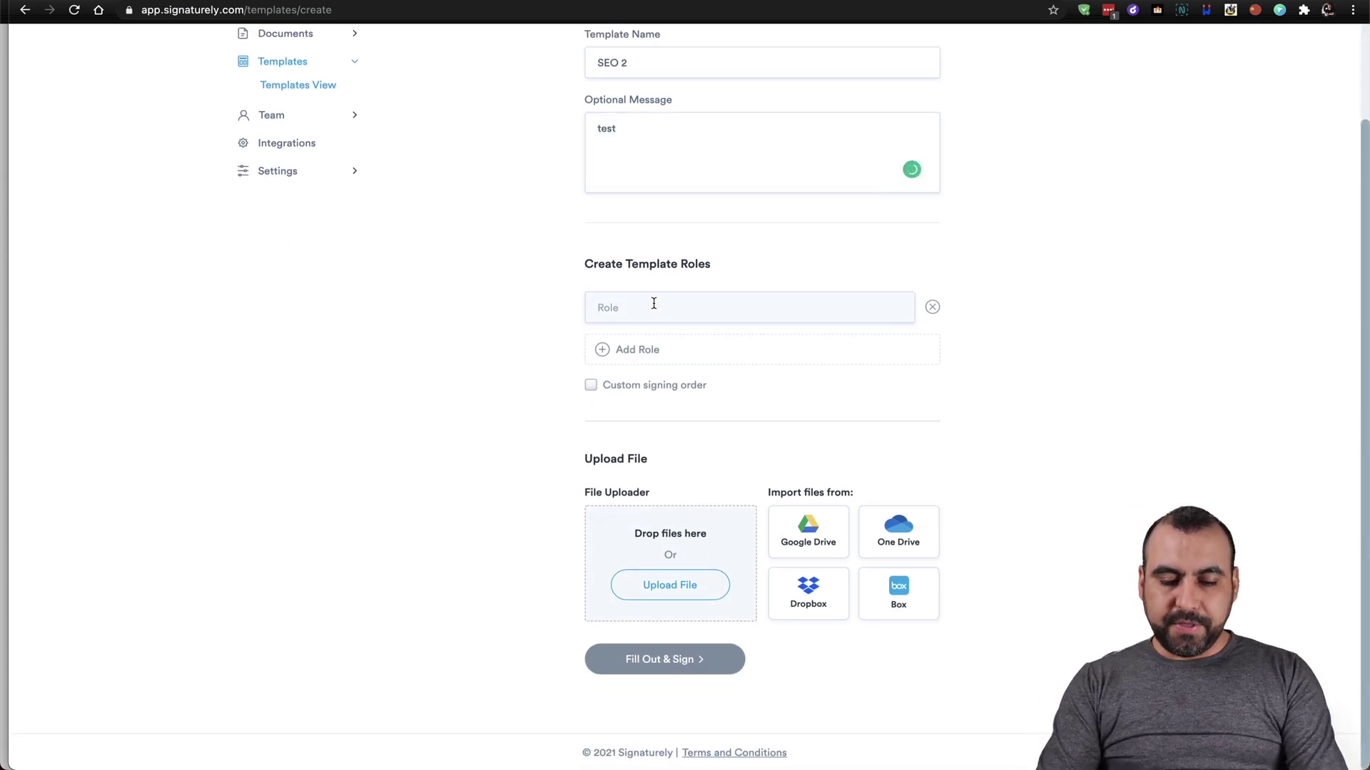
text(MY SIGN)
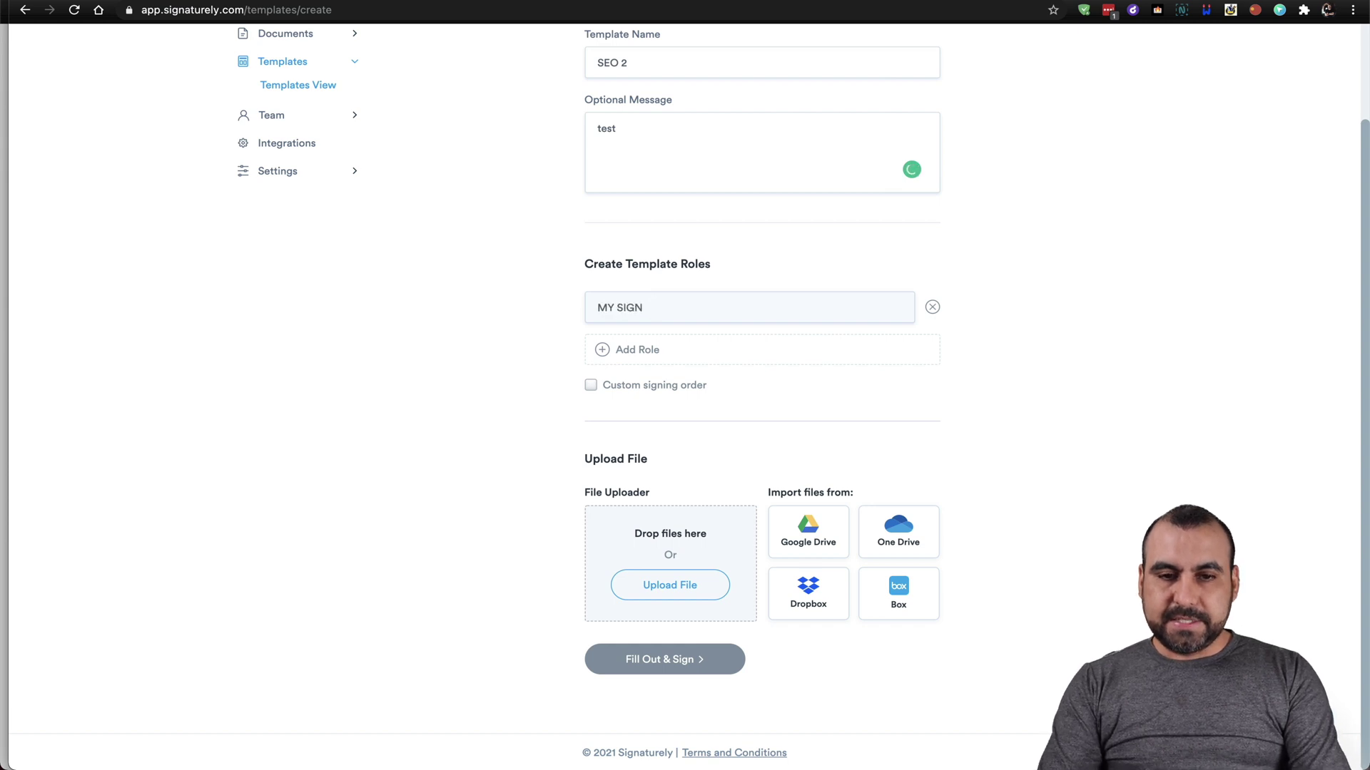
text(ATURE)
click(669, 346)
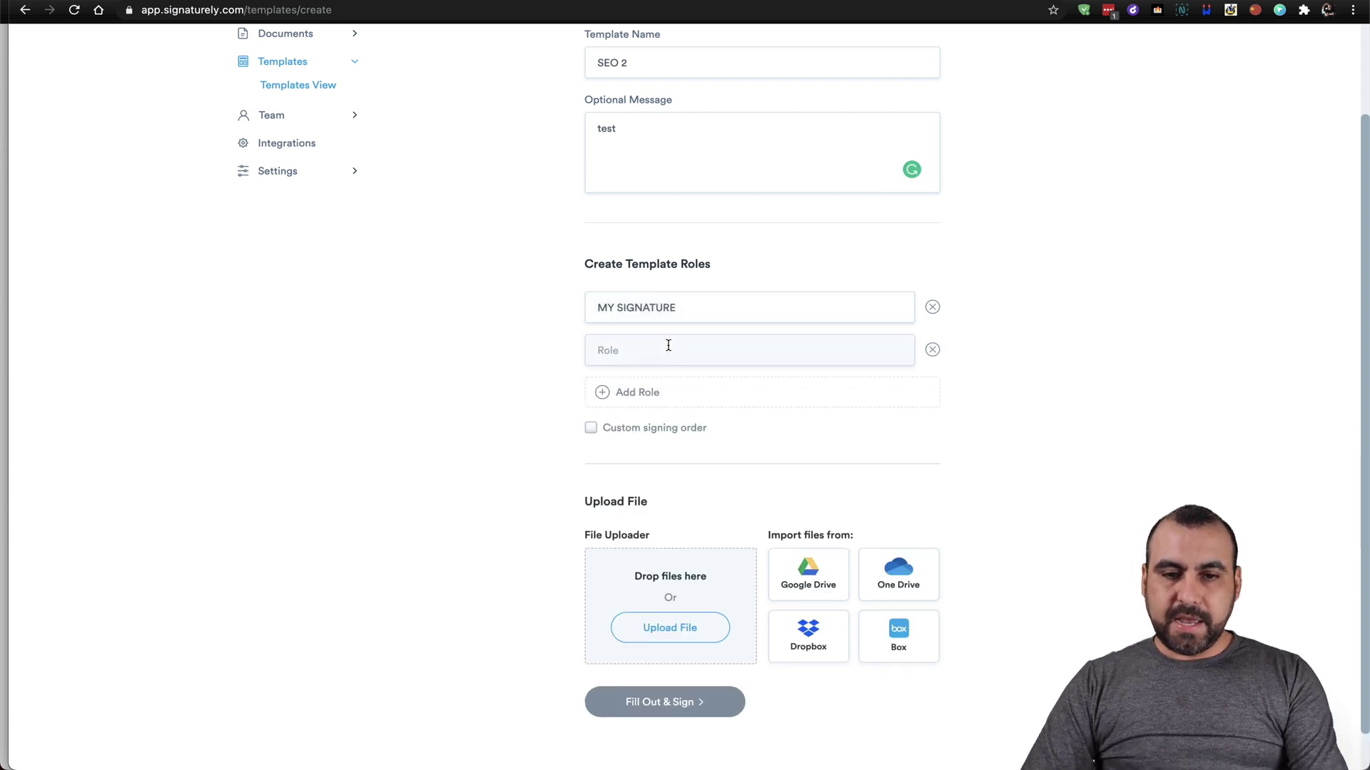
text(CLIENT)
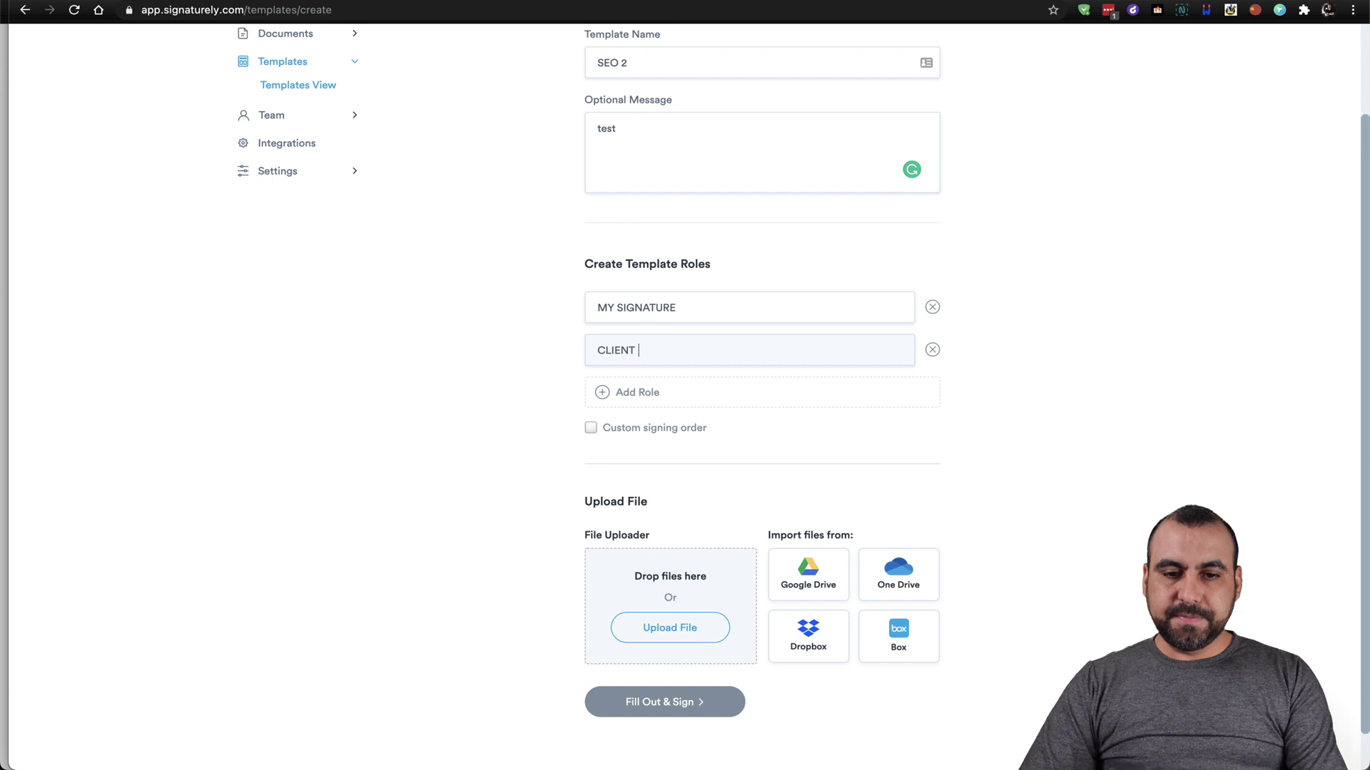
Upload the SEO proposal template PDF from the computer and continue to field placement.
scroll(642, 492, down, 1)
scroll(642, 491, down, 1)
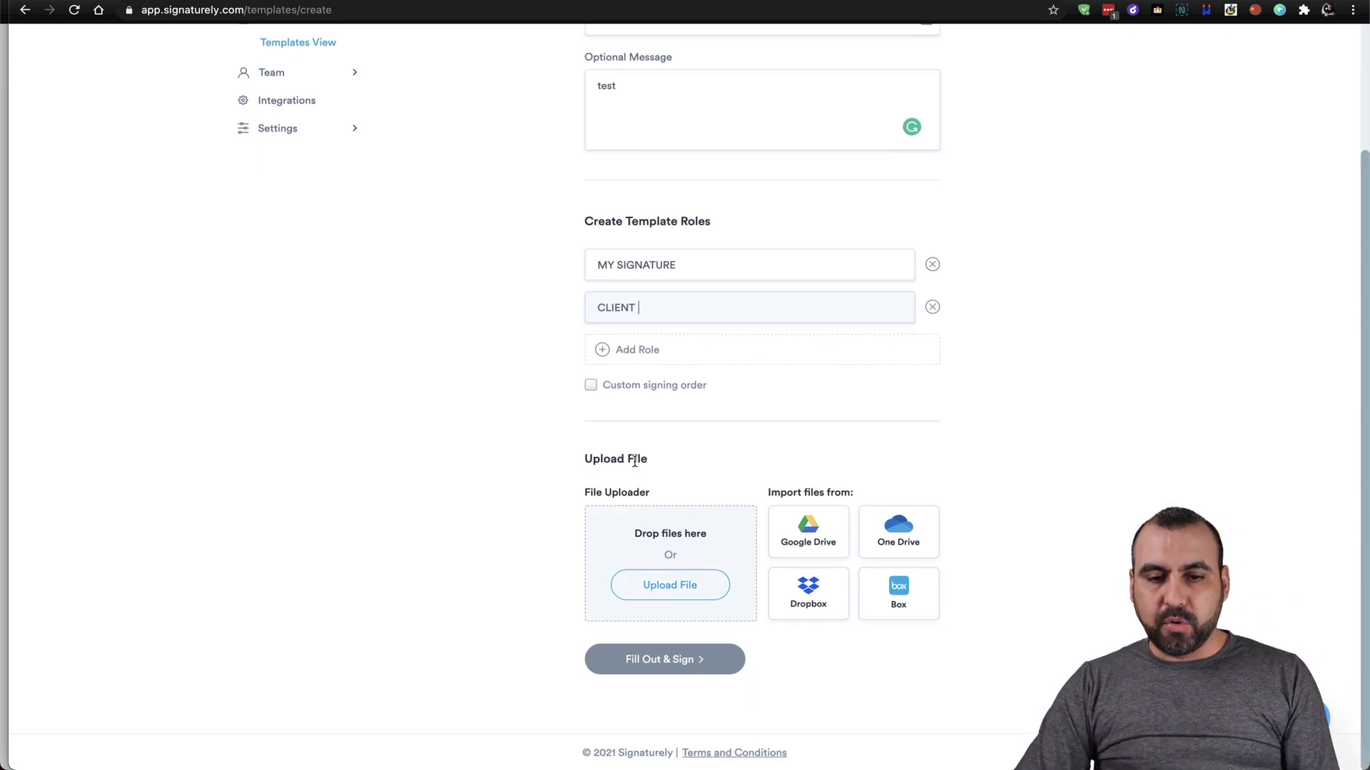
scroll(637, 503, down, 1)
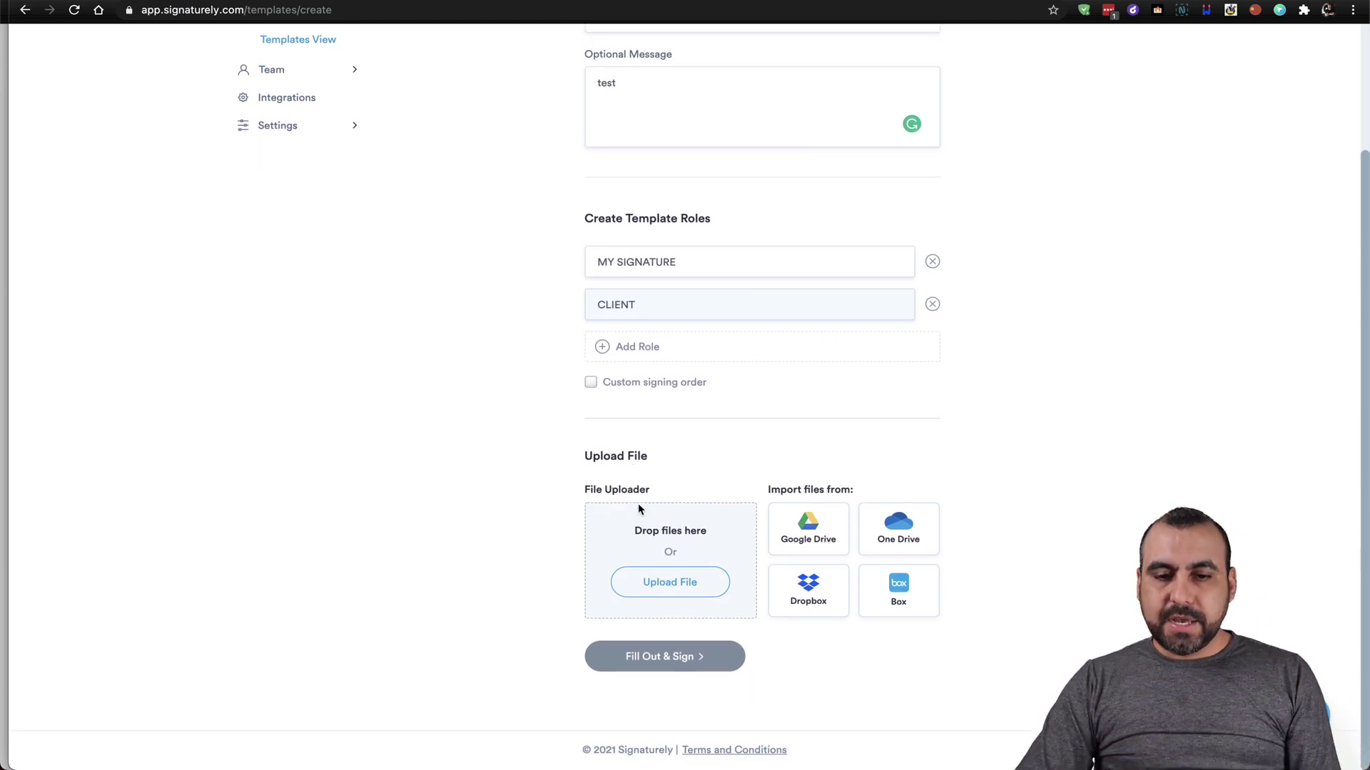
click(666, 583)
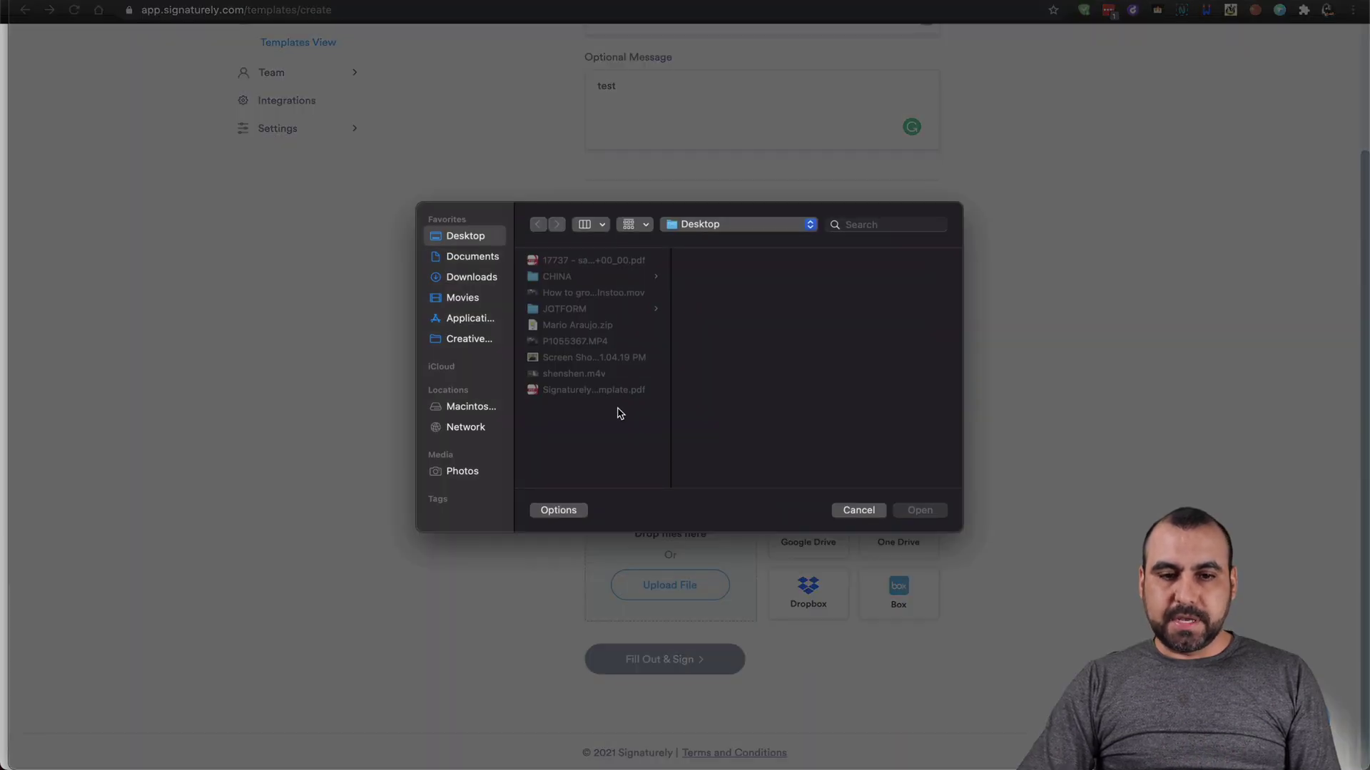
click(615, 390)
click(925, 511)
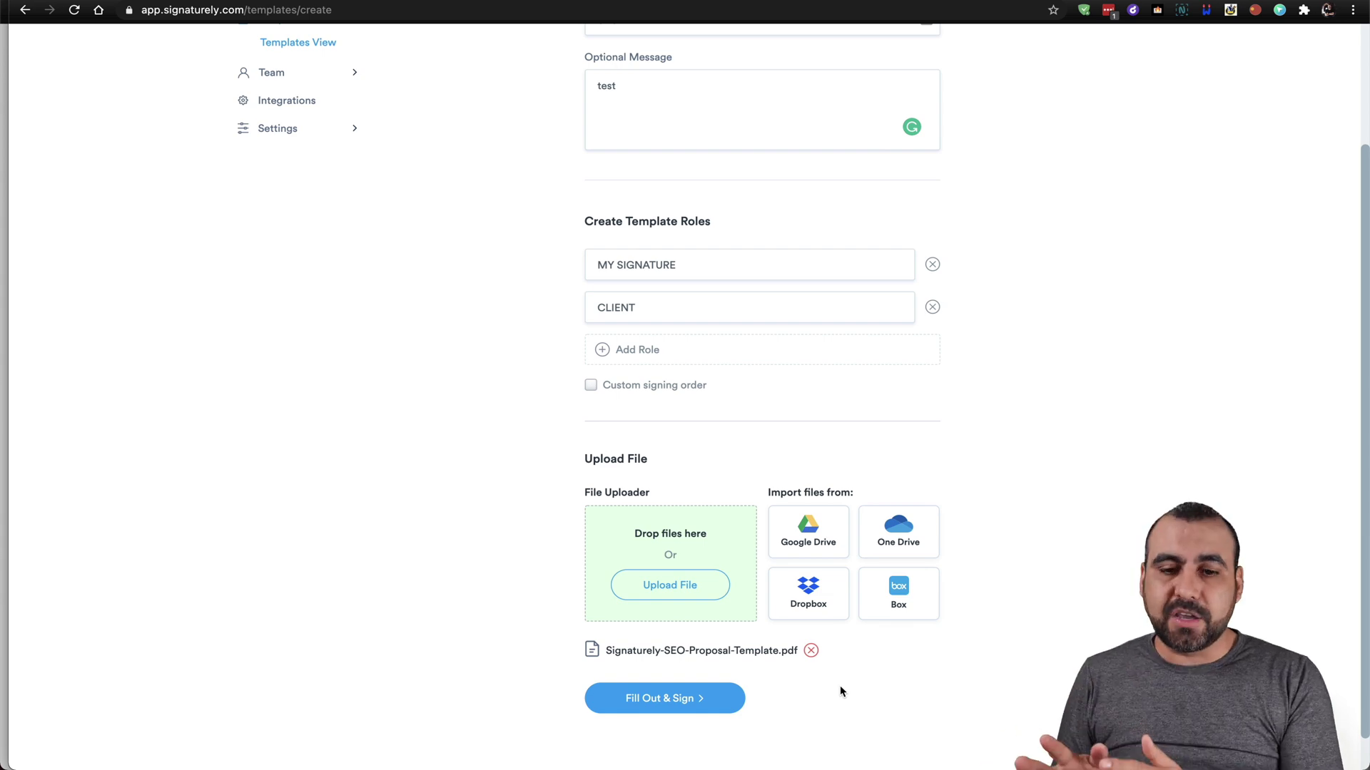
click(695, 698)
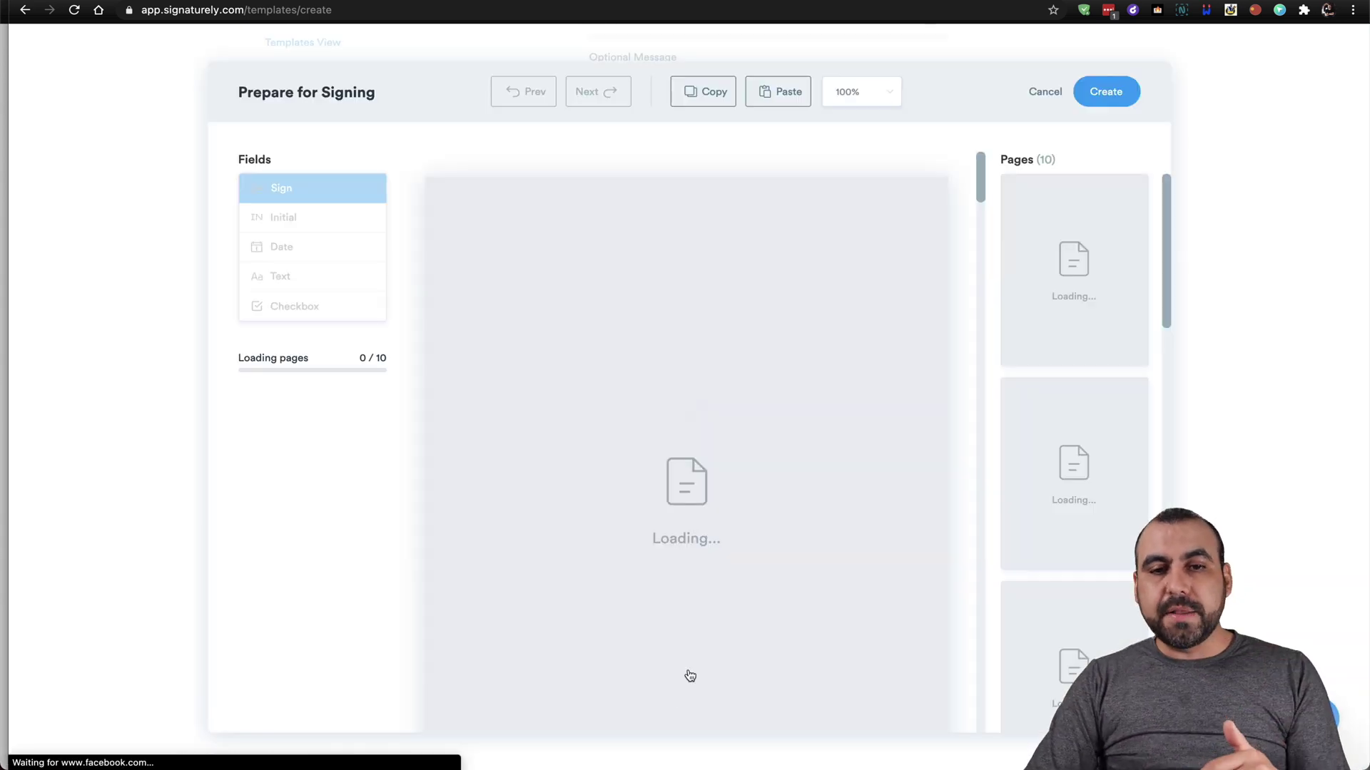
Place a MY SIGNATURE sign field at the company line and a CLIENT field by Customer Name, then save SEO 2.
scroll(721, 535, down, 20)
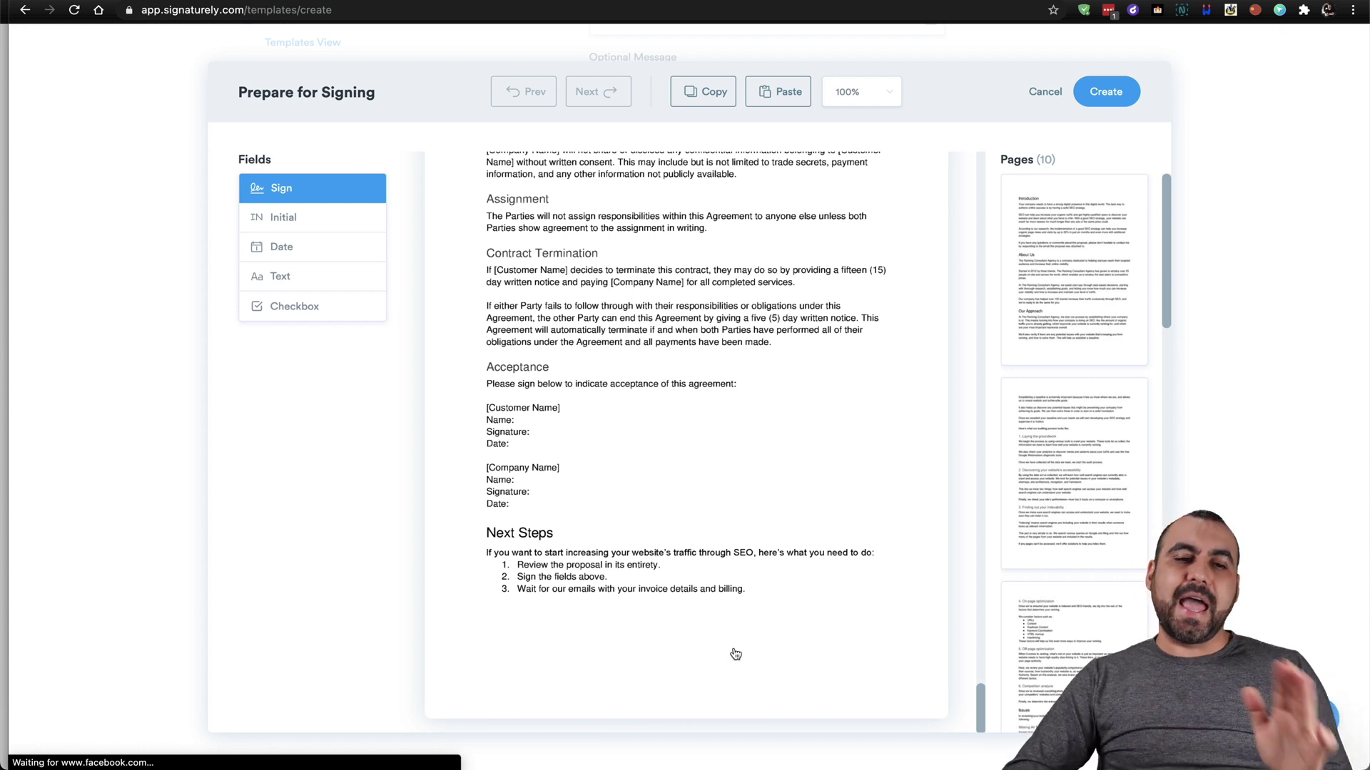
mouse_move(296, 188)
mouse_down()
mouse_move(403, 267)
mouse_move(586, 615)
mouse_move(647, 434)
mouse_move(621, 464)
mouse_up()
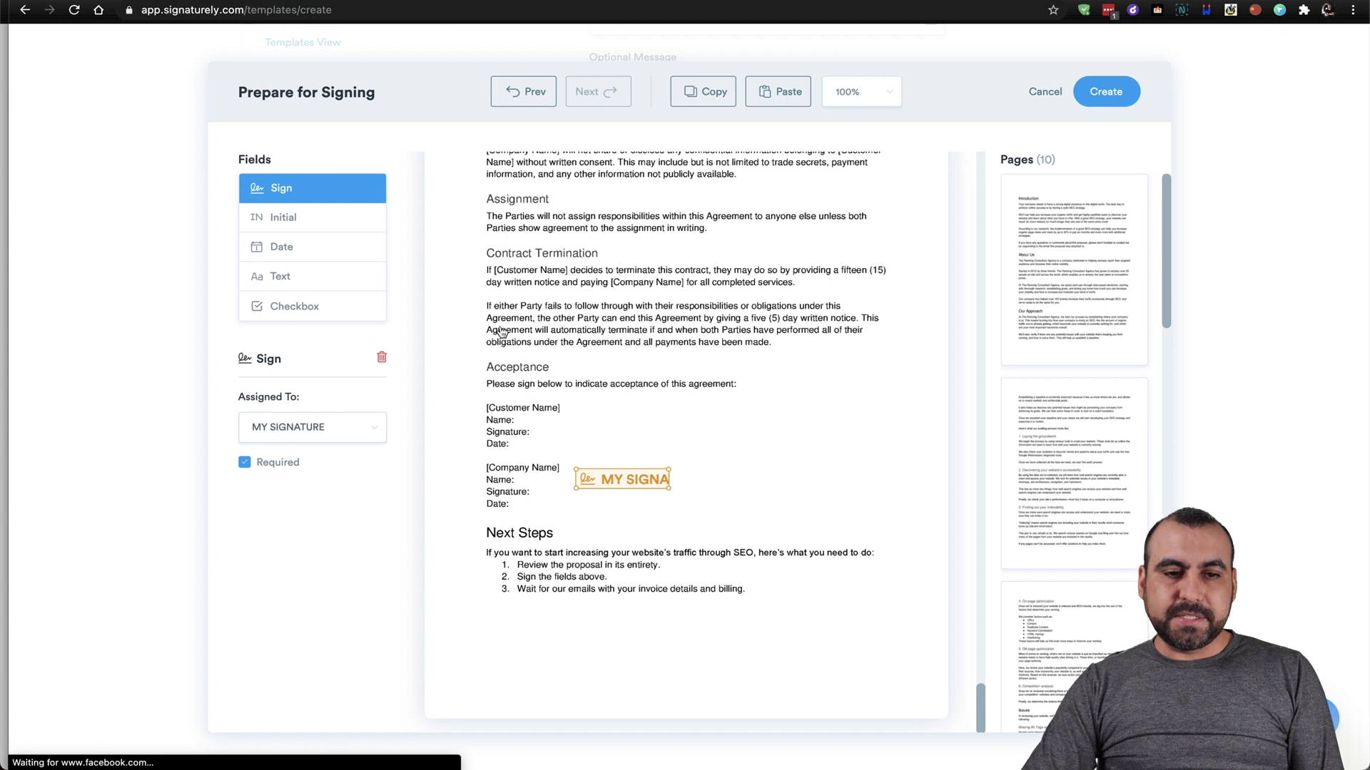
drag(321, 196, 608, 402)
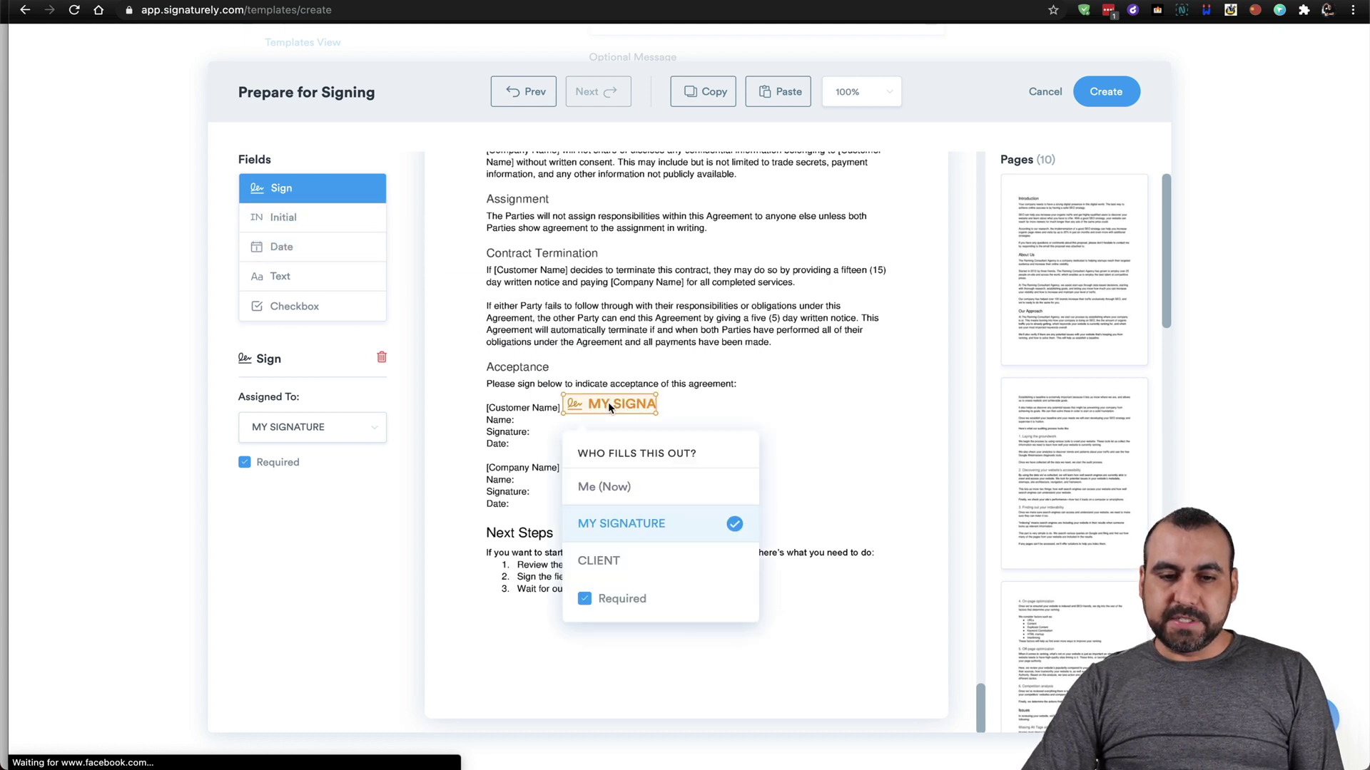
click(616, 560)
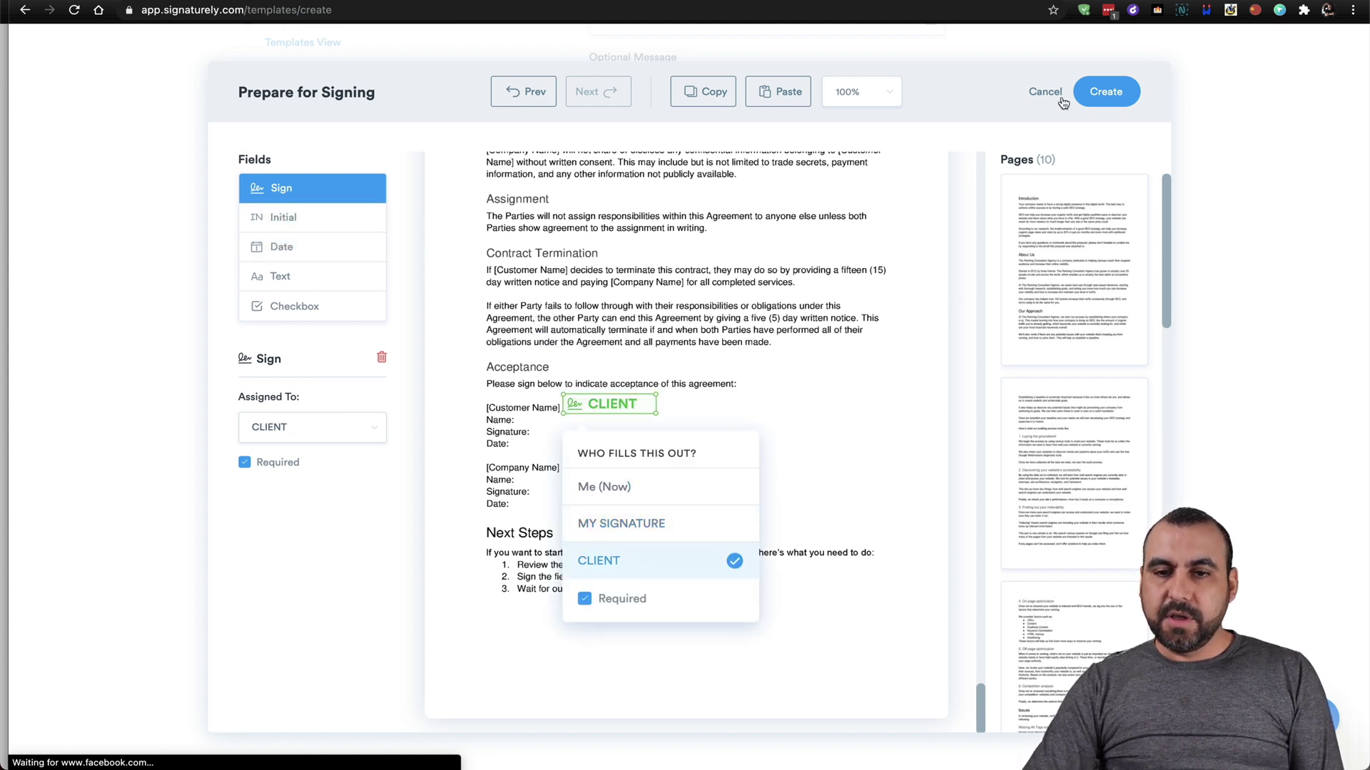
click(243, 195)
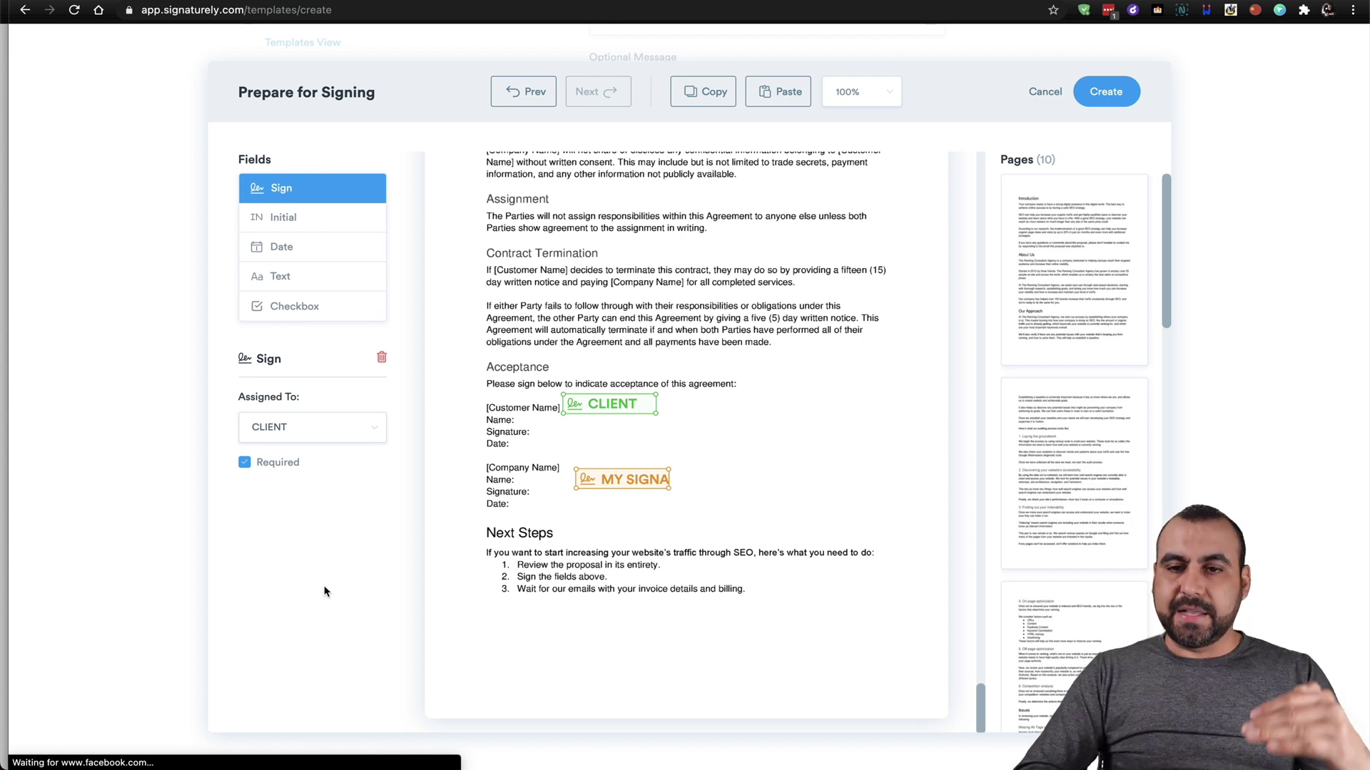
click(1102, 93)
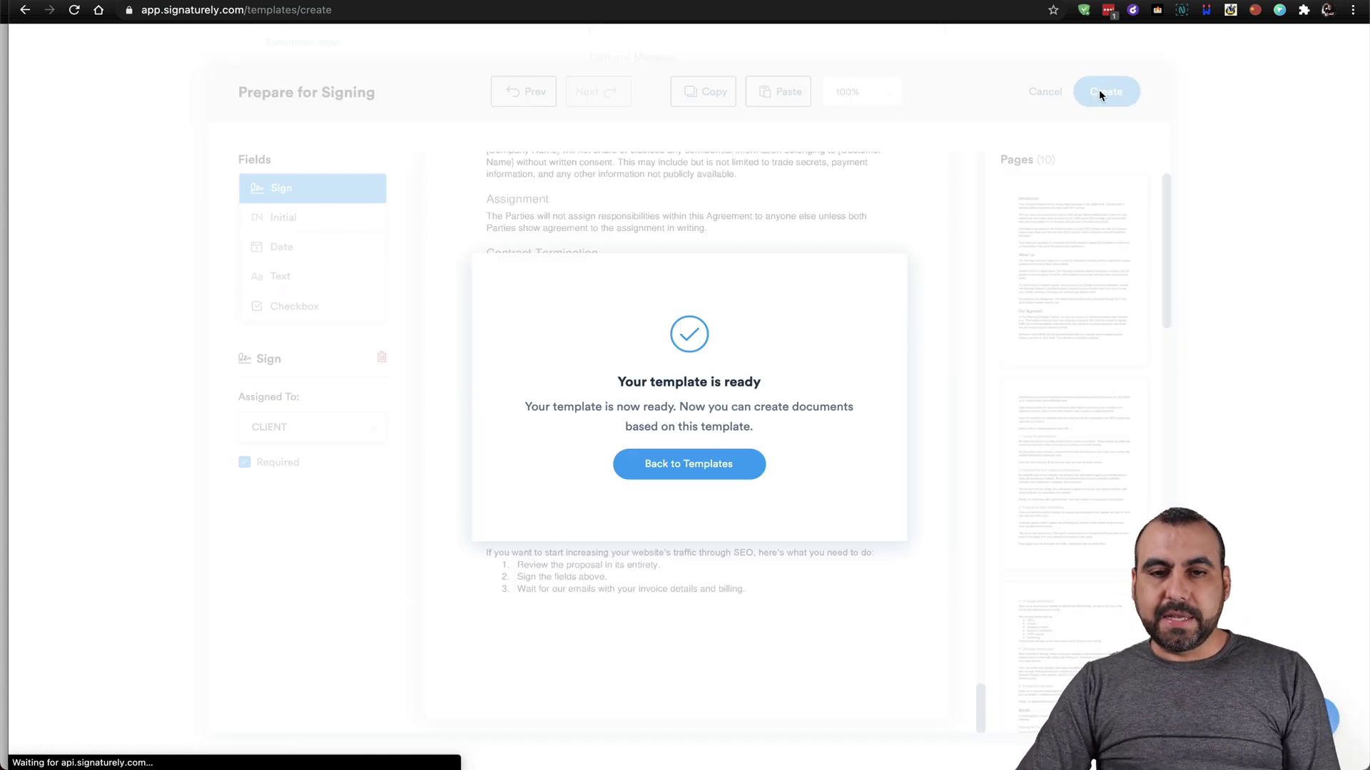
click(722, 471)
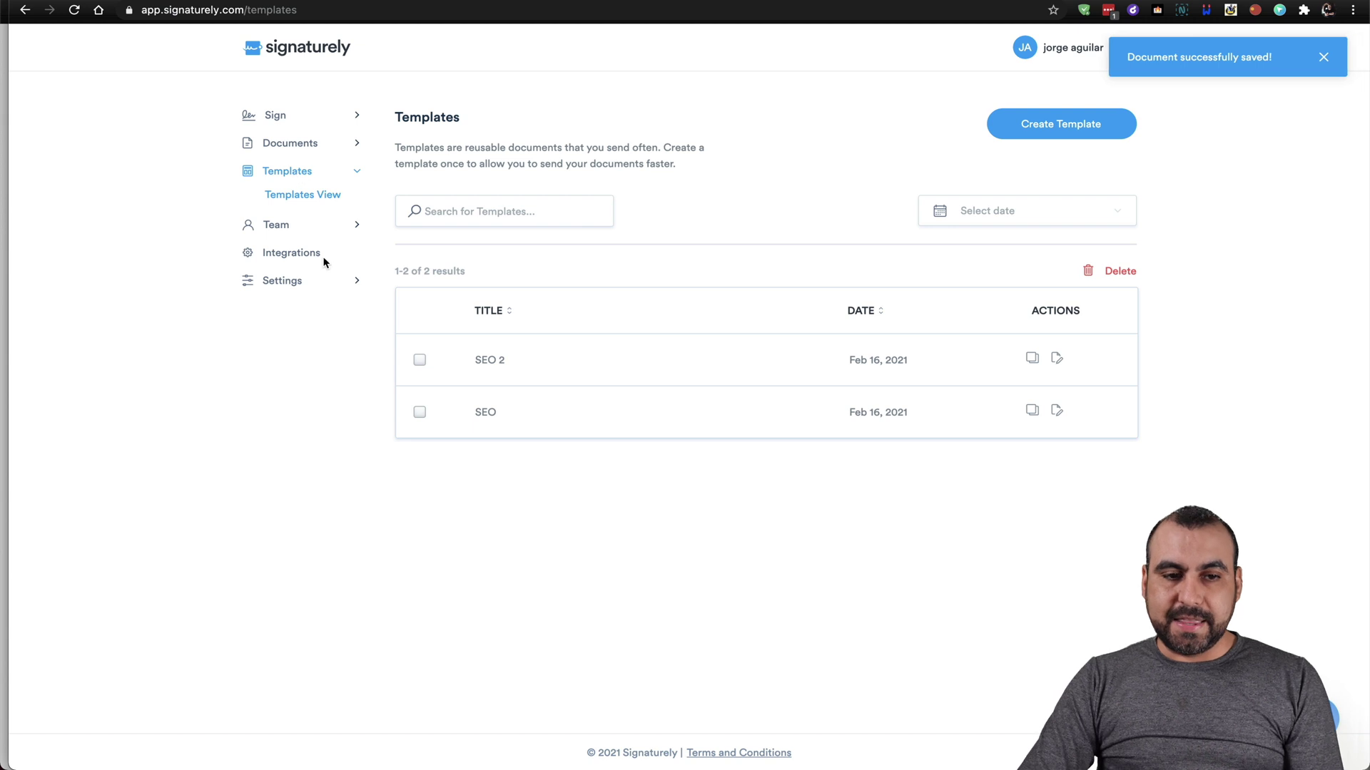
View the Team members page, then return to the Sign page's 'Who needs to sign?' options.
click(287, 225)
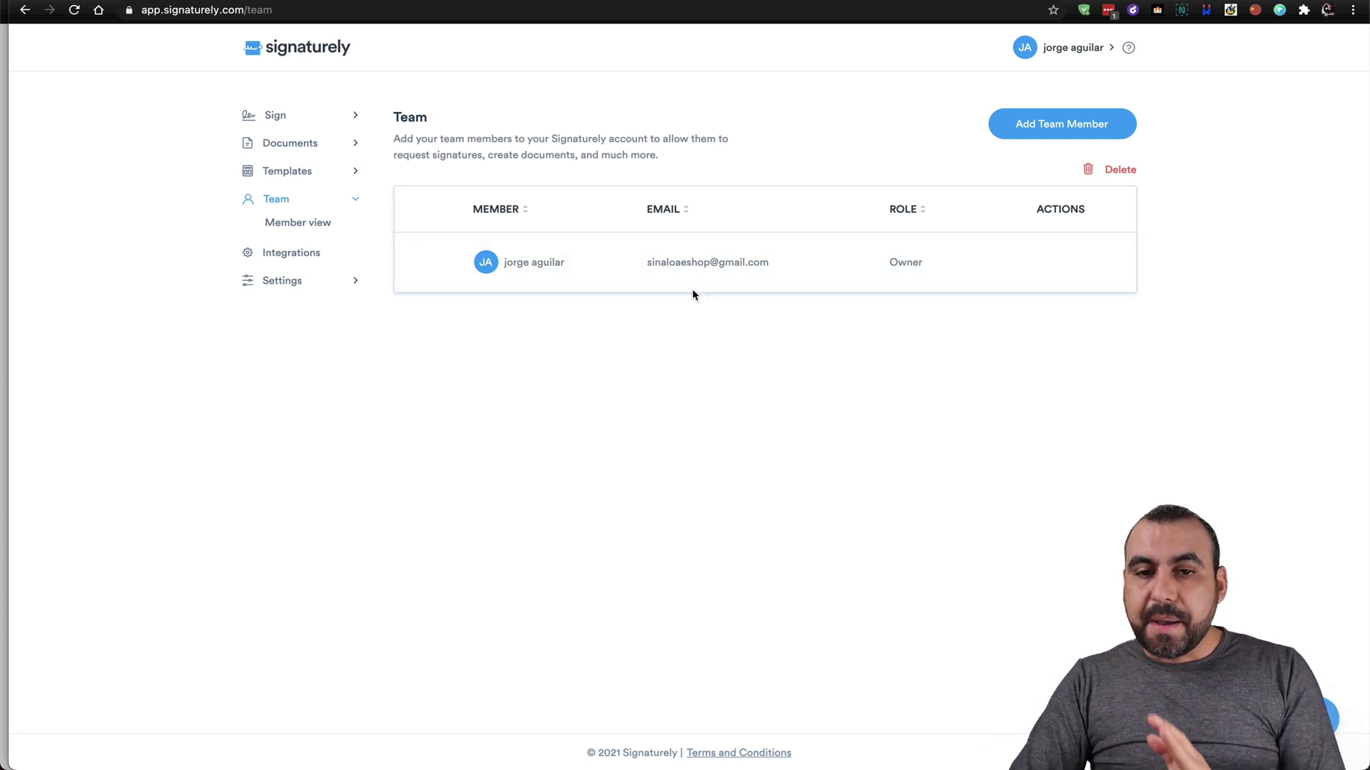
click(289, 117)
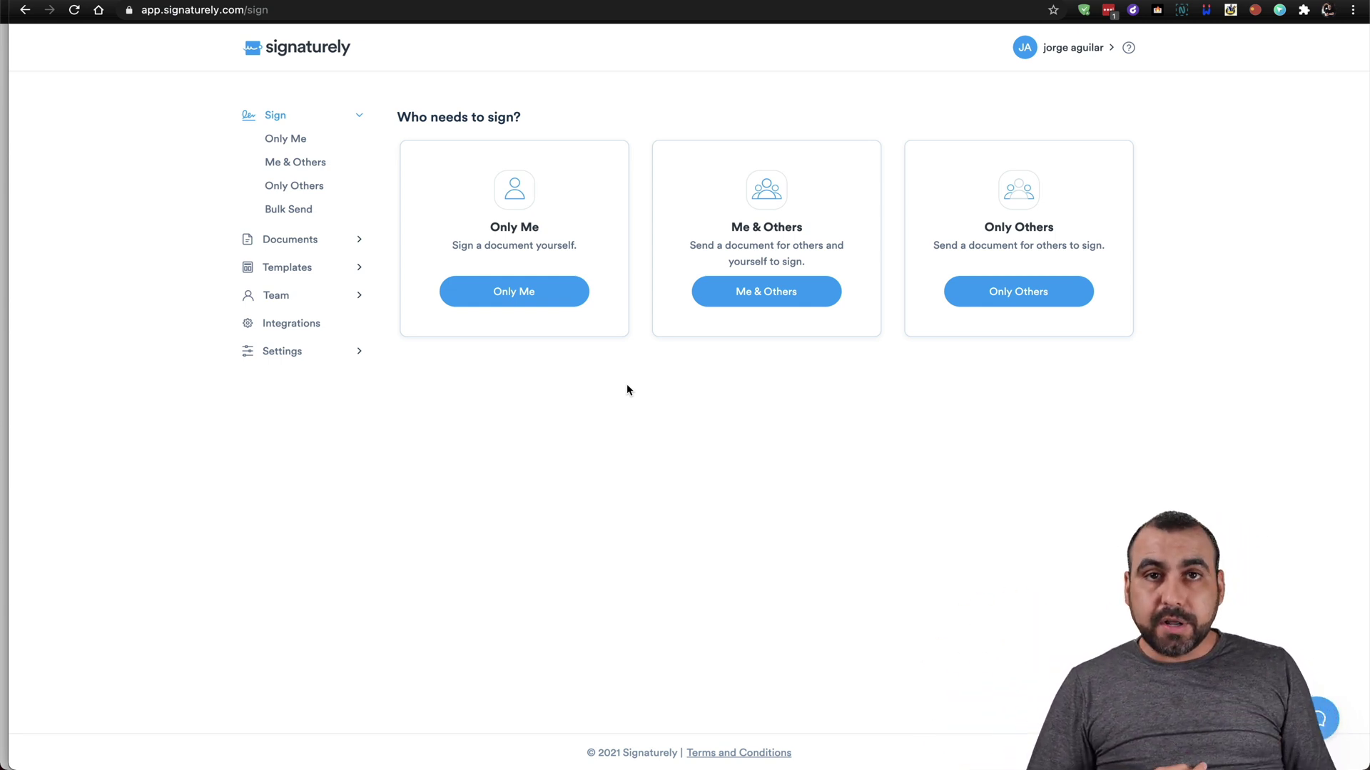
Show the Integrations page listing Google Drive, Dropbox, One Drive and Box.
click(323, 325)
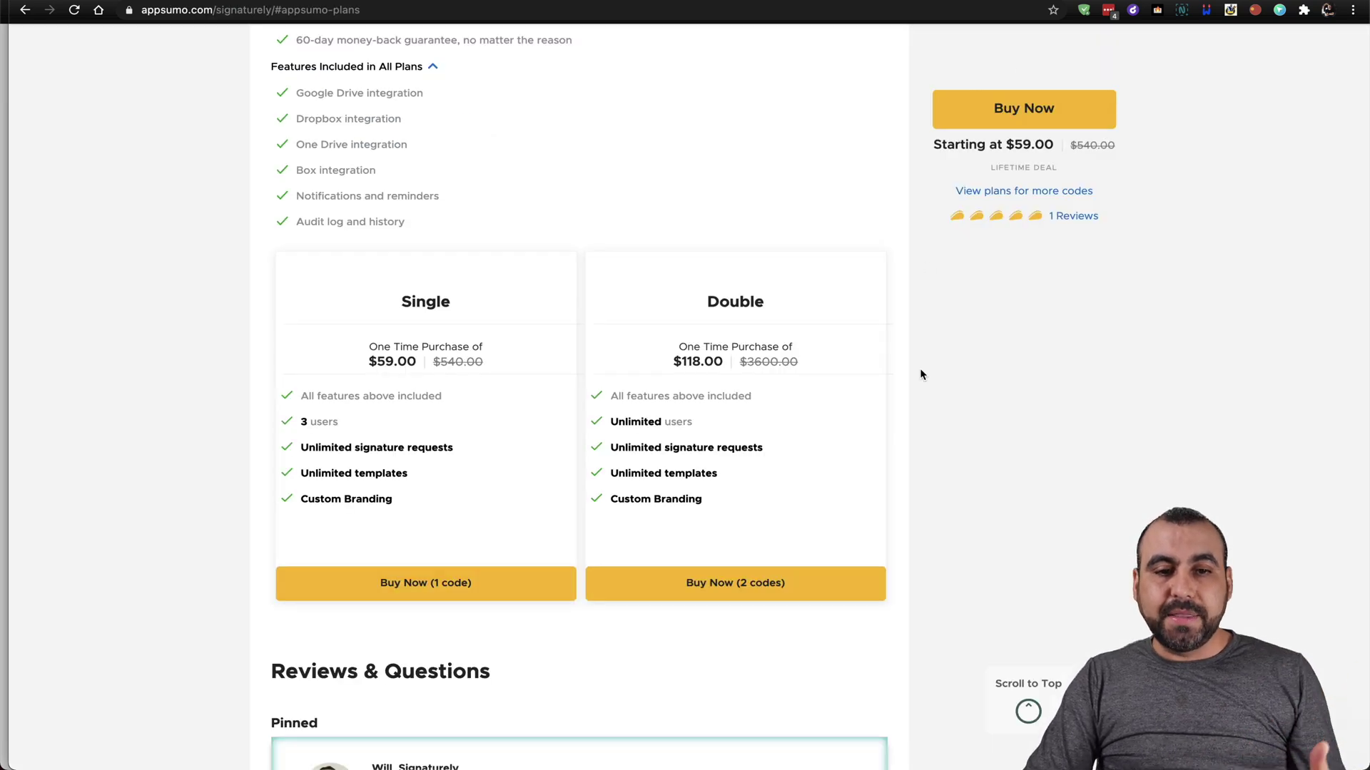
Scroll up from the pricing plans to the Signaturely deal banner pitching a $59.00 DocuSign alternative.
scroll(918, 374, up, 15)
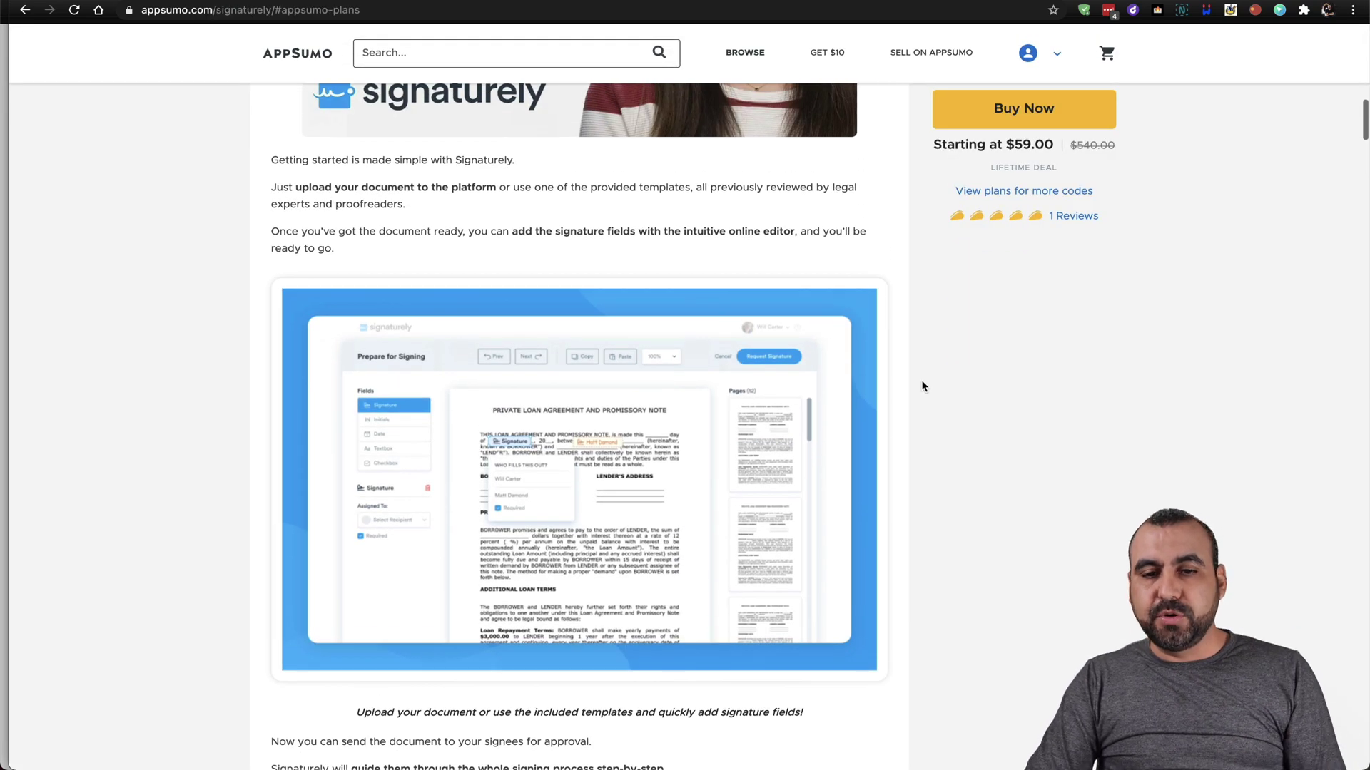
scroll(921, 386, up, 10)
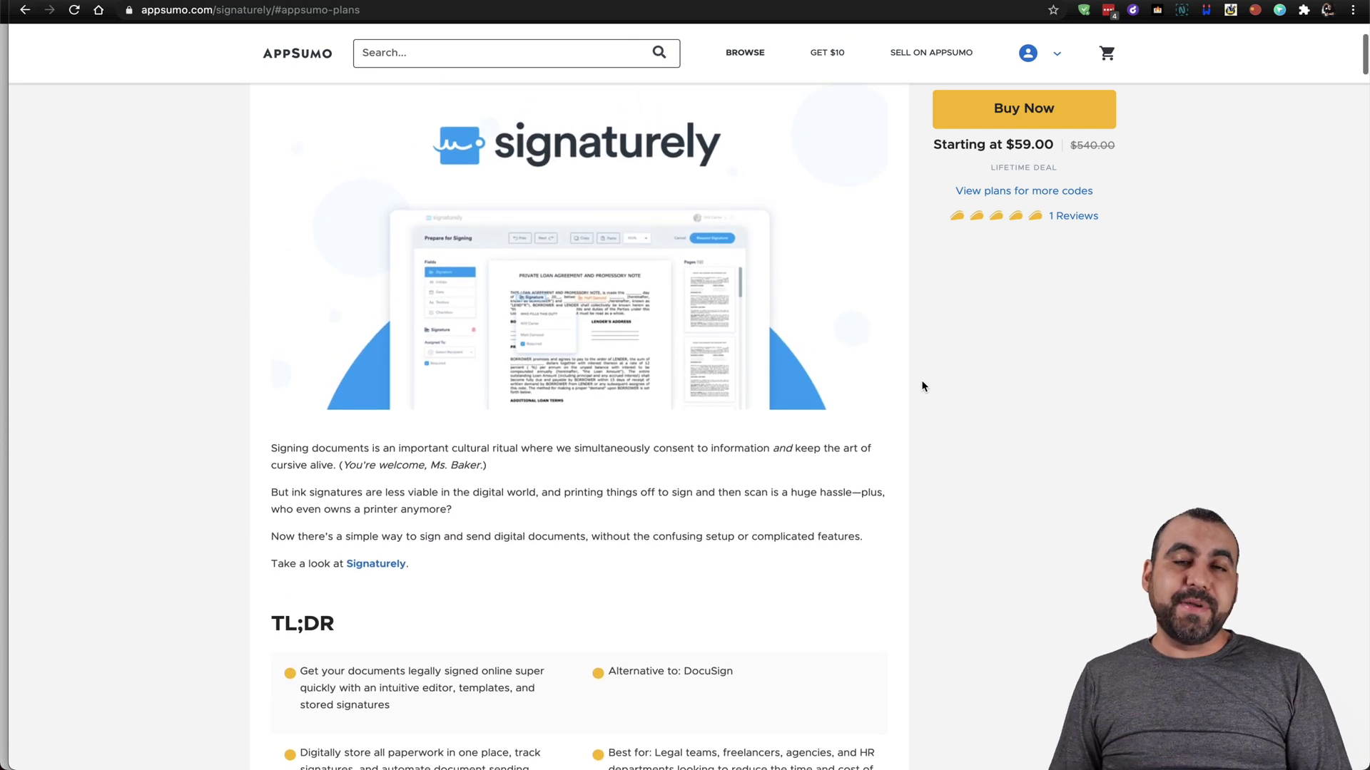